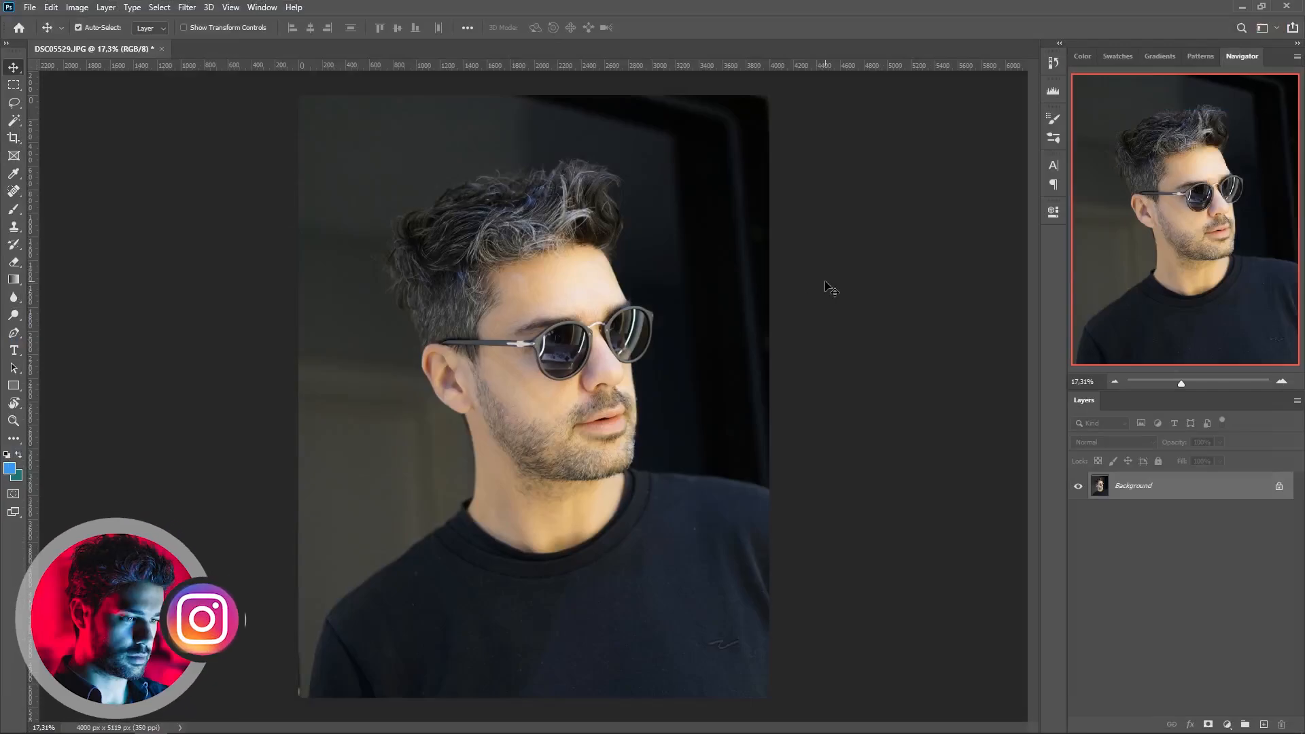
- Add a Brightness/Contrast adjustment layer above the Background and set Brightness to -121 and Contrast to 76
{"action": "scroll", "coordinate": [807, 289], "scroll_direction": "up", "scroll_amount": 1}
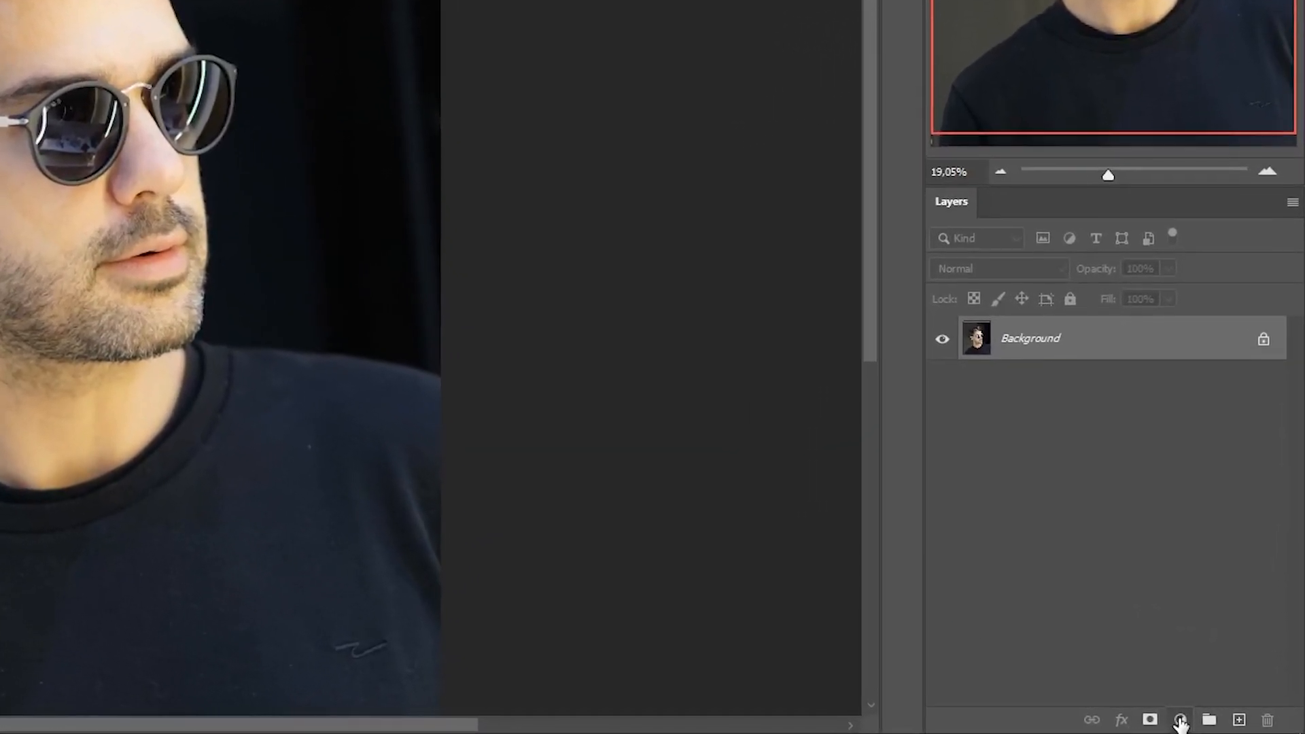
{"action": "left_click", "coordinate": [1180, 721]}
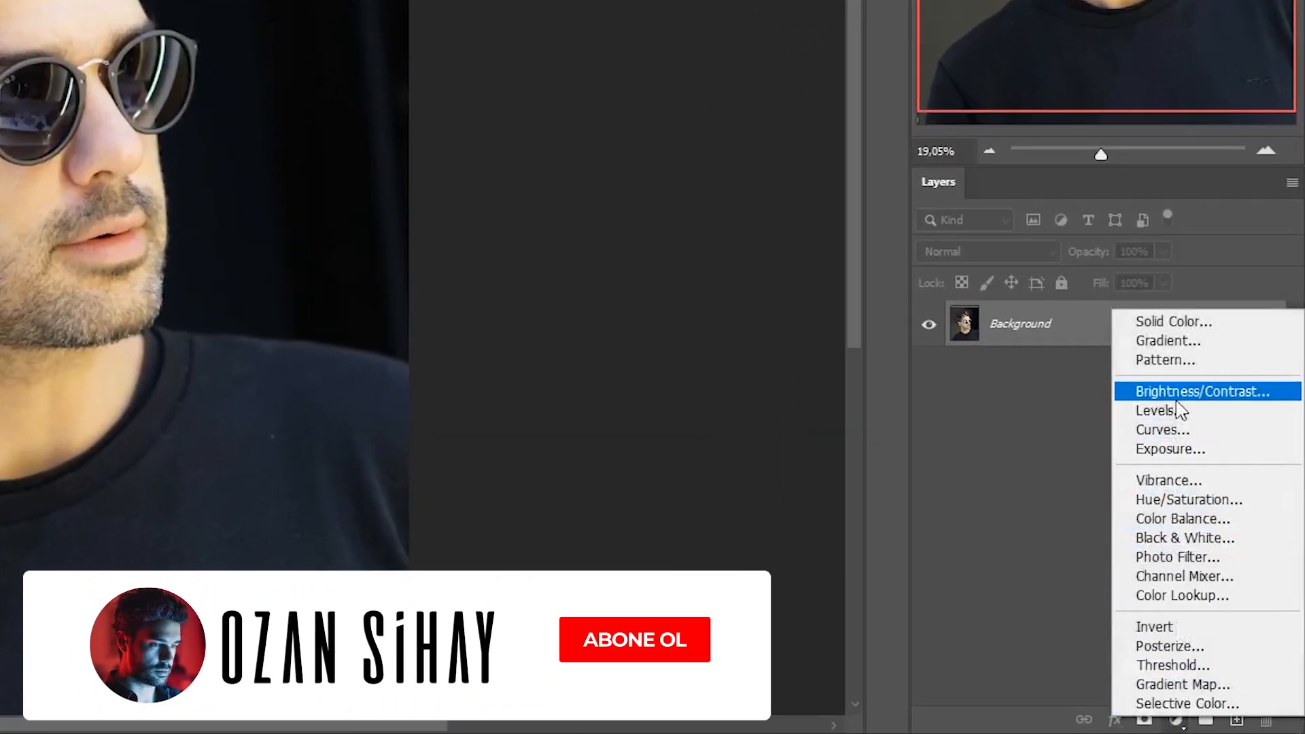
{"action": "left_click", "coordinate": [1183, 405]}
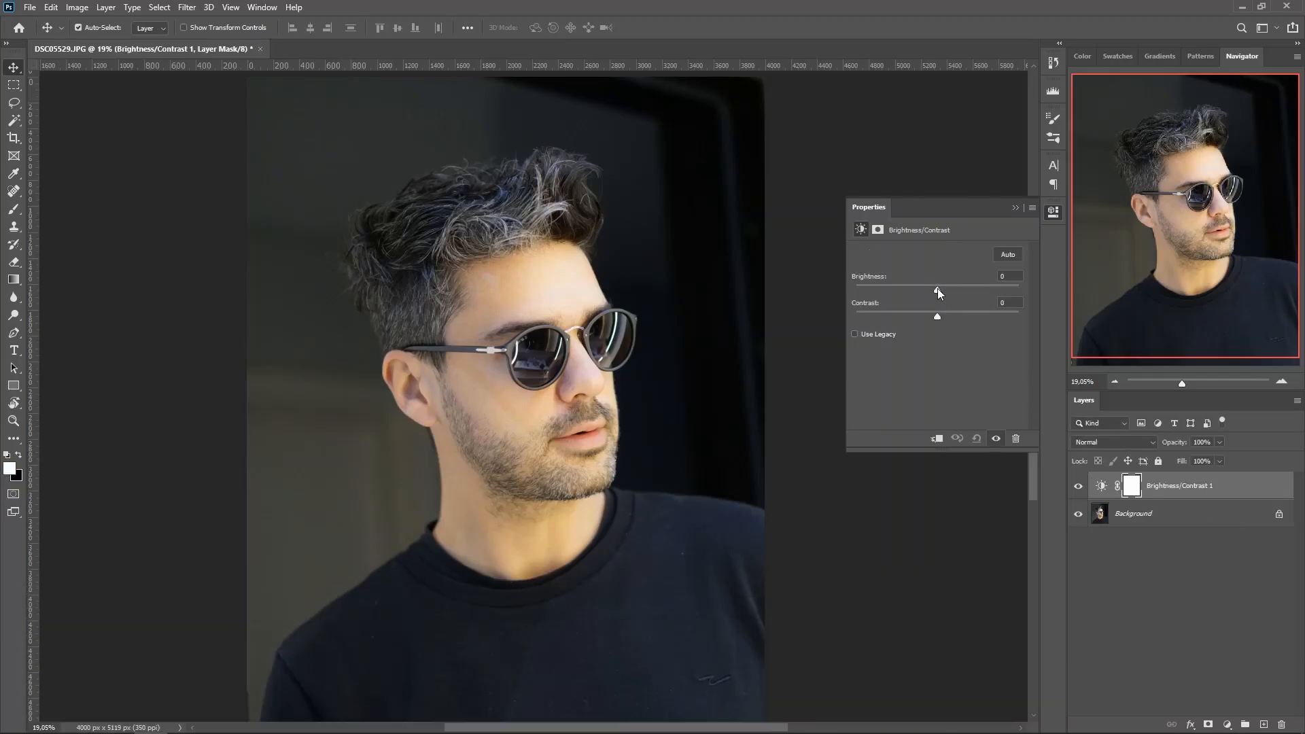
{"action": "left_click_drag", "start_coordinate": [938, 288], "coordinate": [872, 288]}
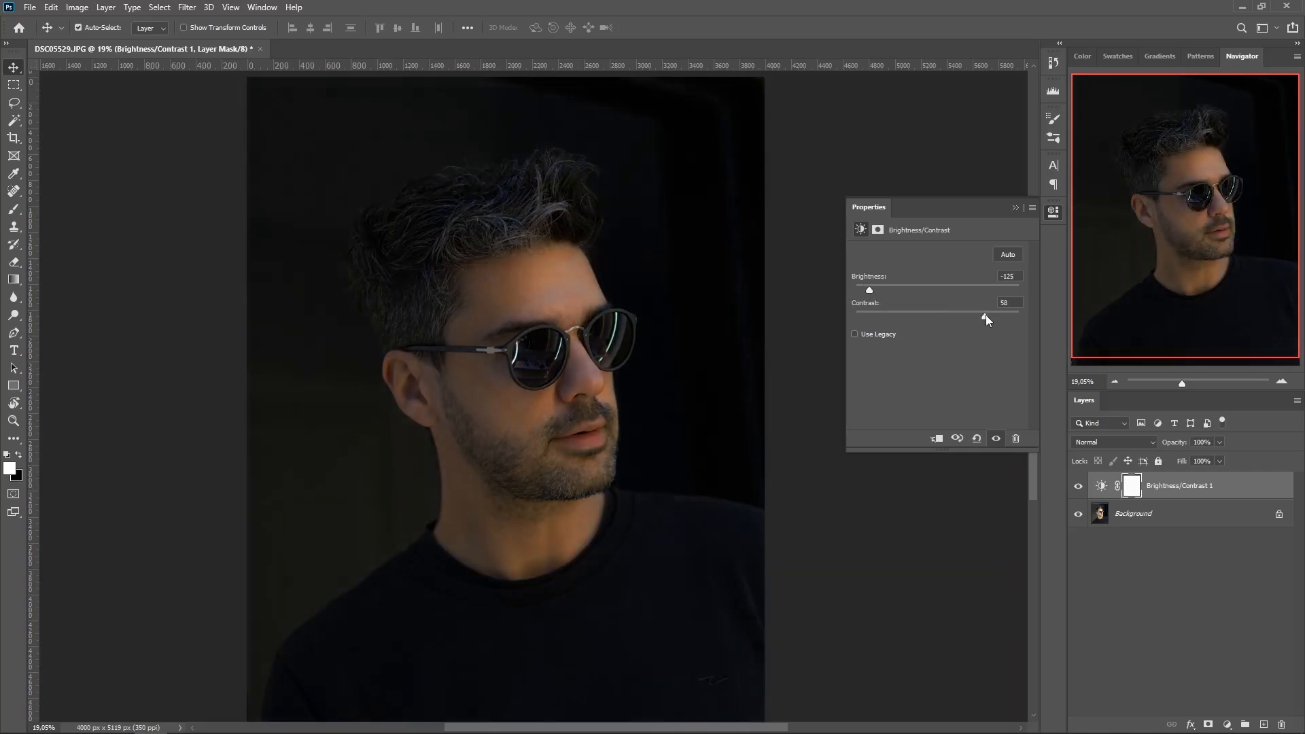
{"action": "left_click_drag", "start_coordinate": [985, 319], "coordinate": [1014, 319]}
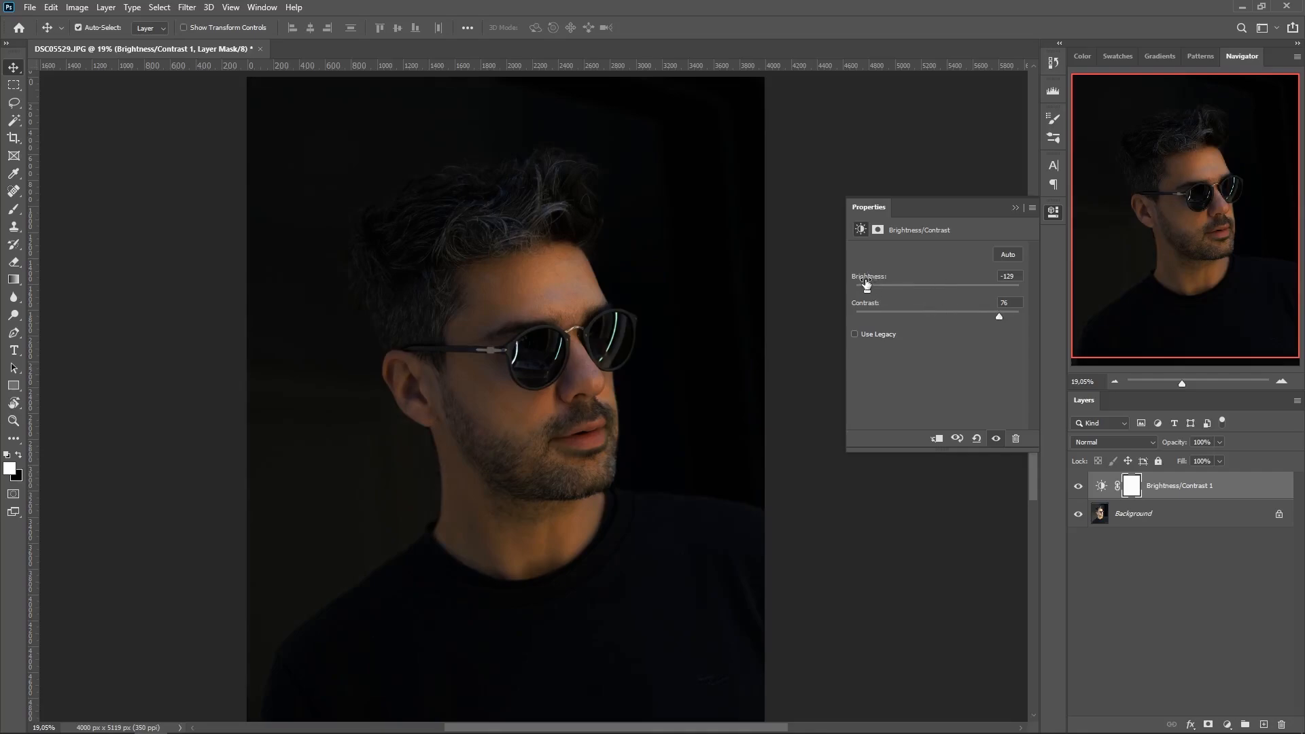
{"action": "left_click_drag", "start_coordinate": [870, 289], "coordinate": [871, 289]}
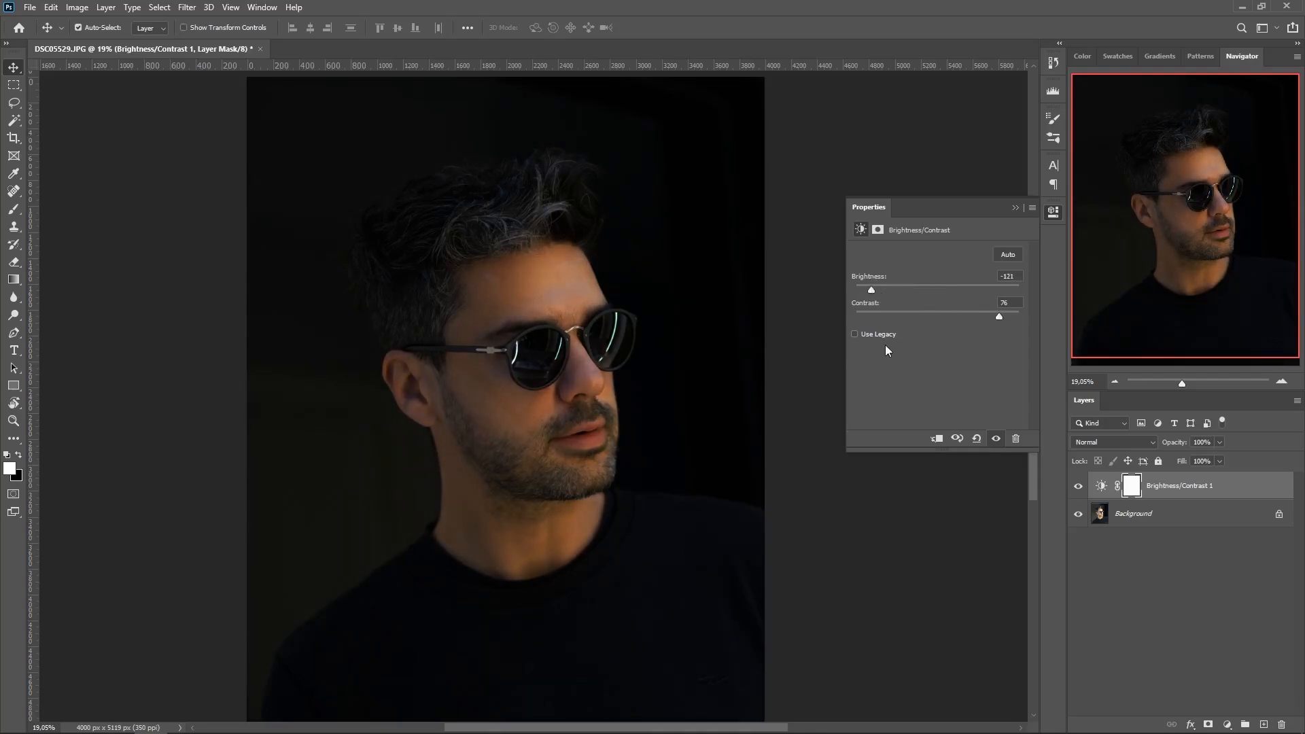
{"action": "left_click", "coordinate": [1015, 207]}
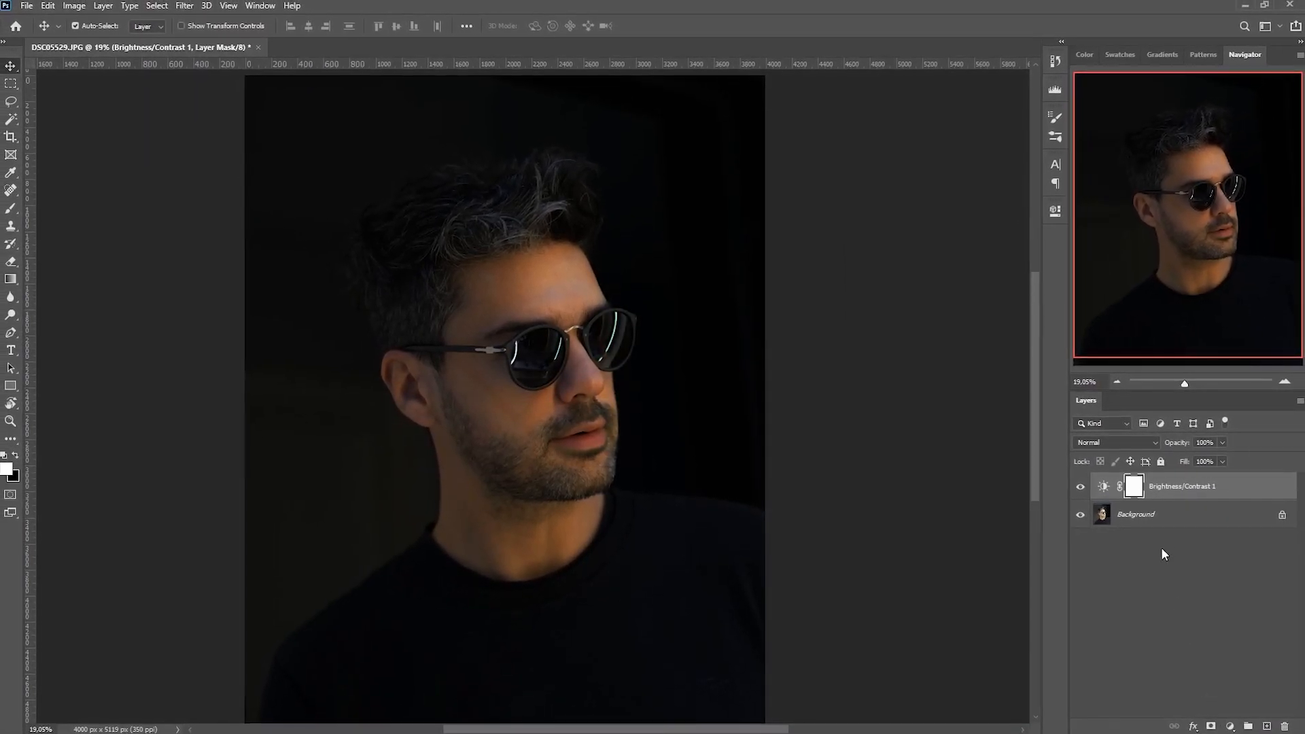
- Add a Hue/Saturation adjustment layer directly above the Background with Colorize on, Hue 206, Saturation 30 and Lightness about -2
{"action": "left_click", "coordinate": [1183, 518]}
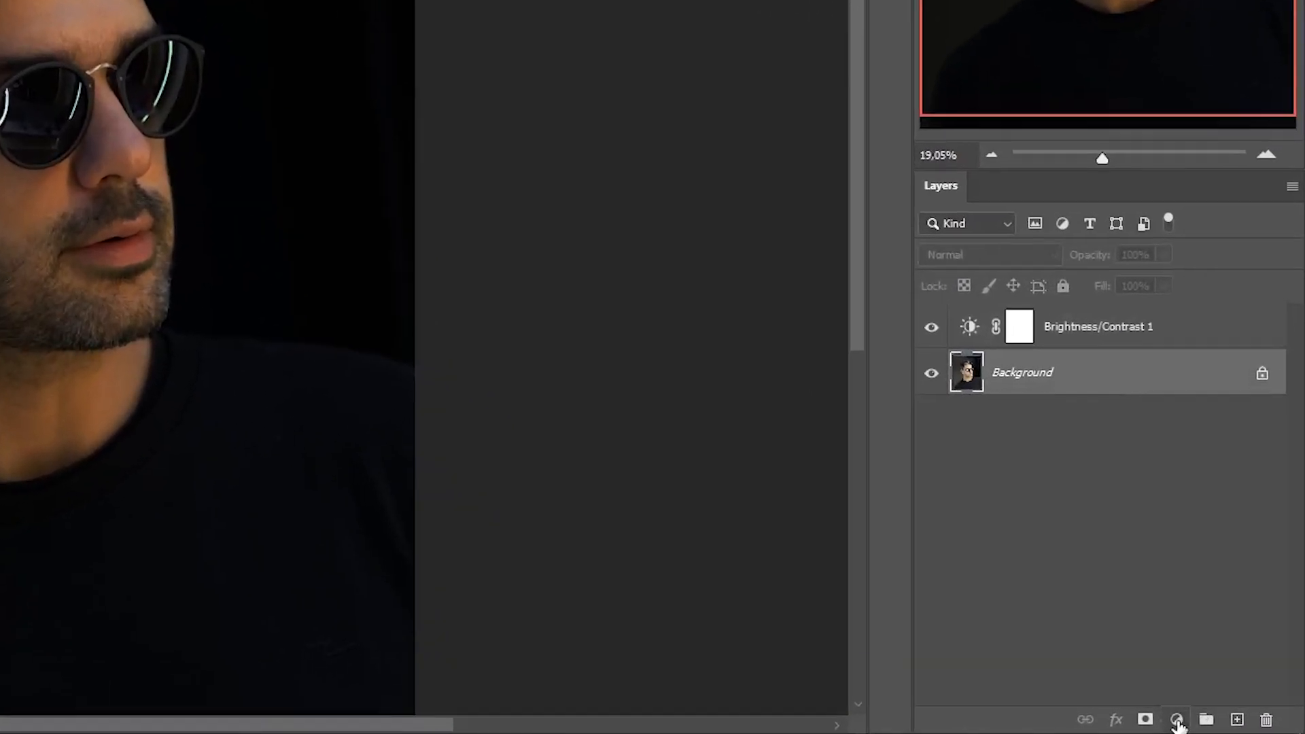
{"action": "left_click", "coordinate": [1176, 720]}
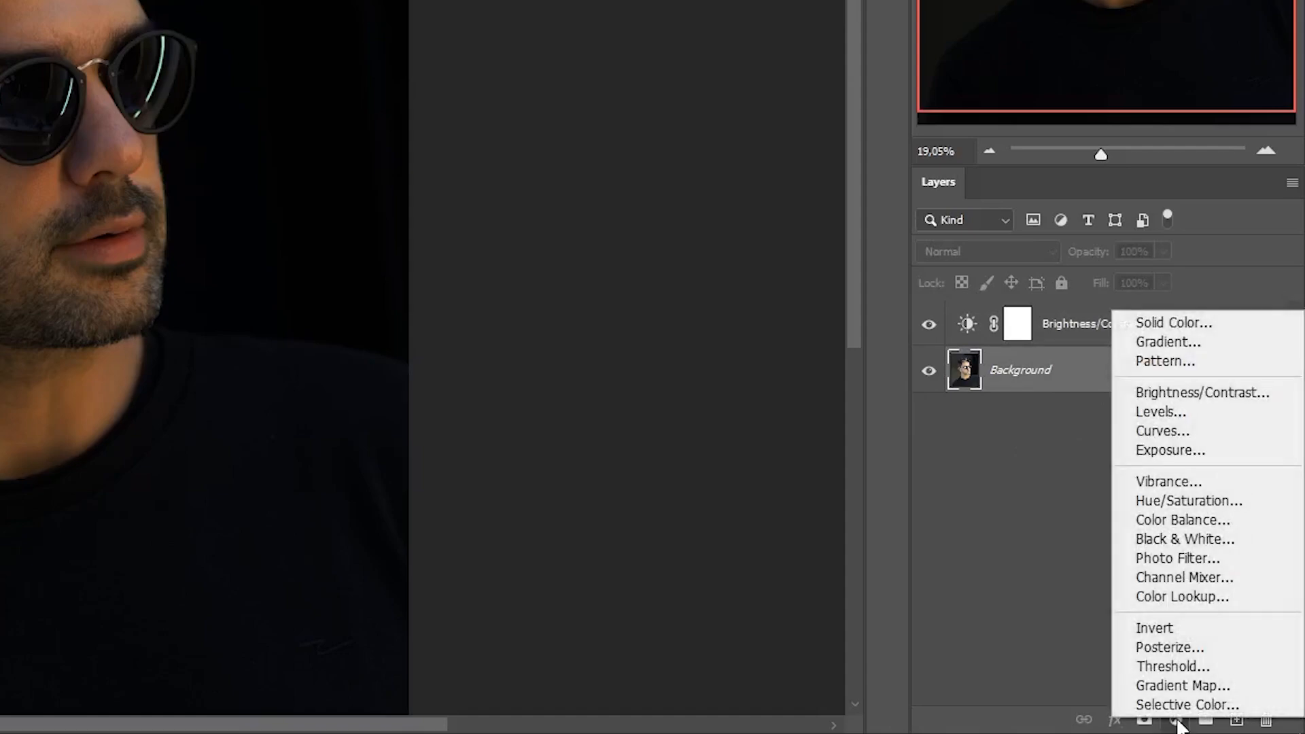
{"action": "left_click", "coordinate": [1165, 500]}
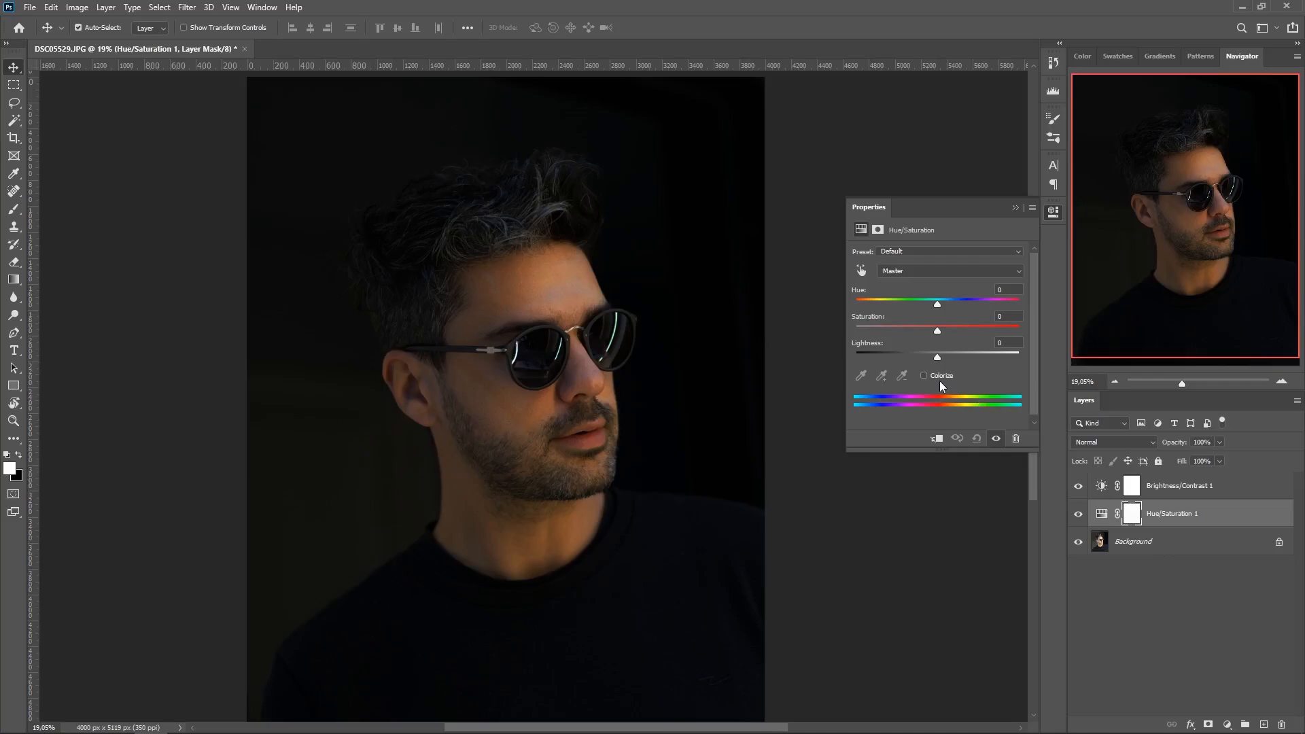
{"action": "left_click", "coordinate": [923, 375]}
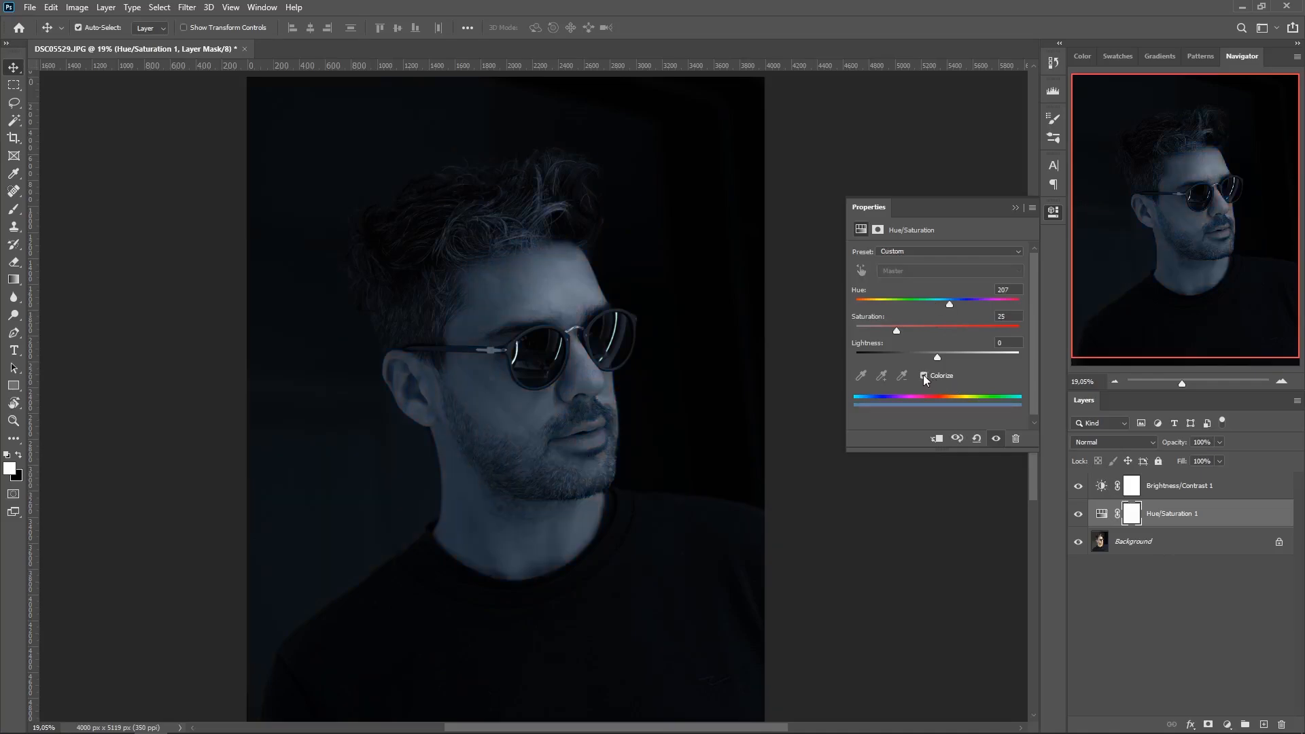
{"action": "mouse_move", "coordinate": [948, 301]}
{"action": "left_mouse_down"}
{"action": "mouse_move", "coordinate": [930, 300]}
{"action": "mouse_move", "coordinate": [948, 300]}
{"action": "left_mouse_up"}
{"action": "mouse_move", "coordinate": [940, 357]}
{"action": "left_mouse_down"}
{"action": "mouse_move", "coordinate": [923, 355]}
{"action": "mouse_move", "coordinate": [934, 353]}
{"action": "left_mouse_up"}
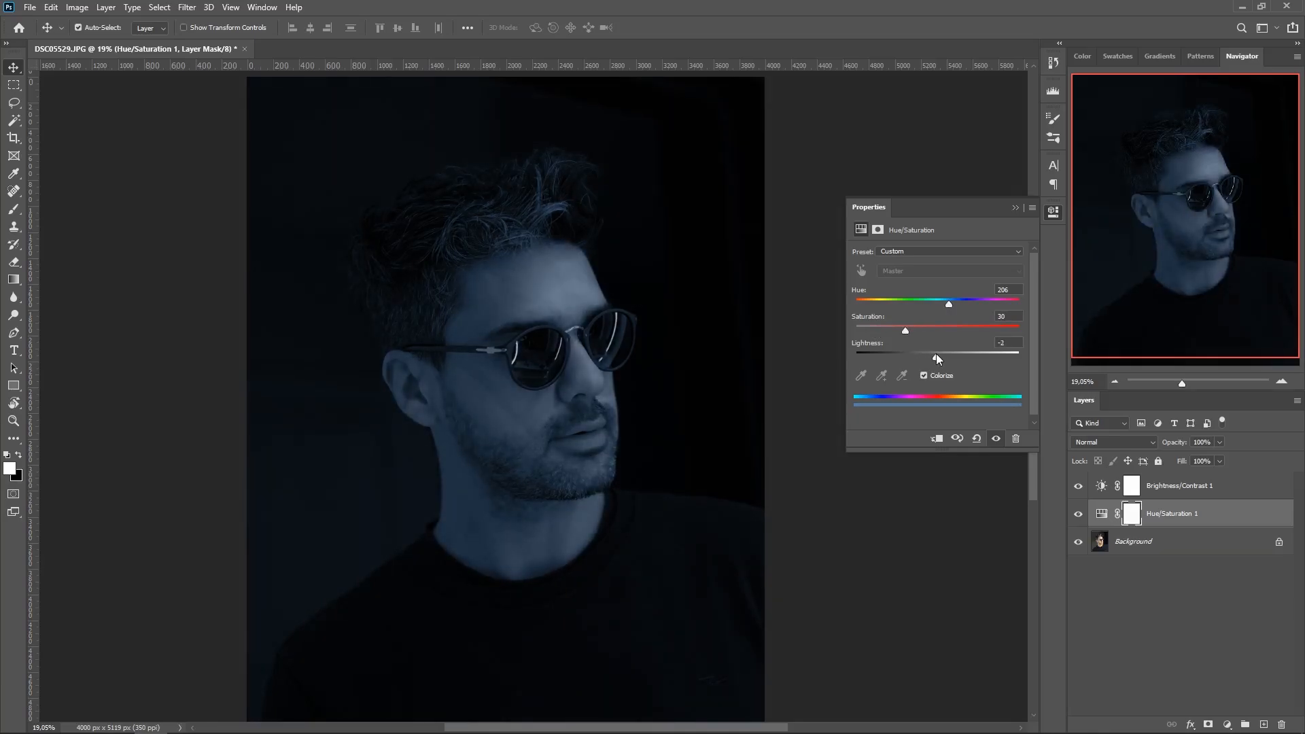
{"action": "left_click", "coordinate": [1015, 208]}
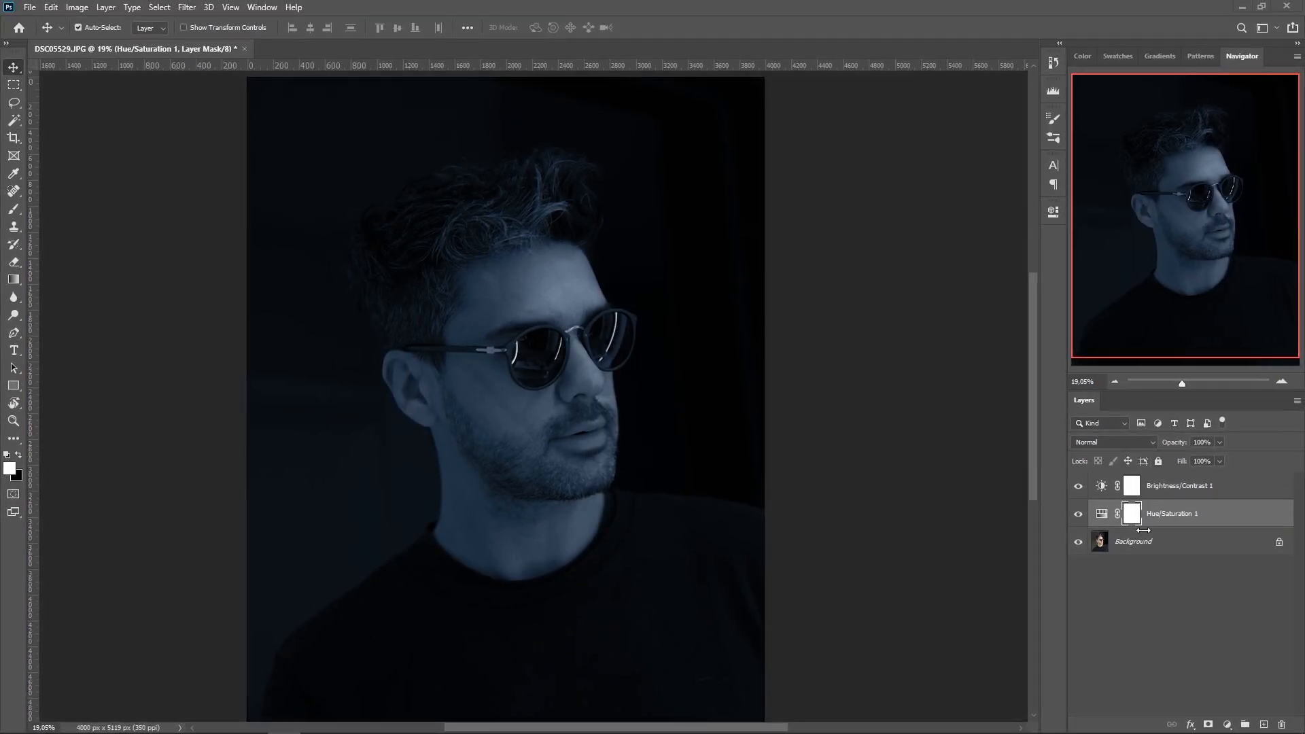
- Duplicate the Background layer and move the copy to the top of the layer stack
{"action": "left_click", "coordinate": [1164, 544]}
{"action": "key", "text": "ctrl+j"}
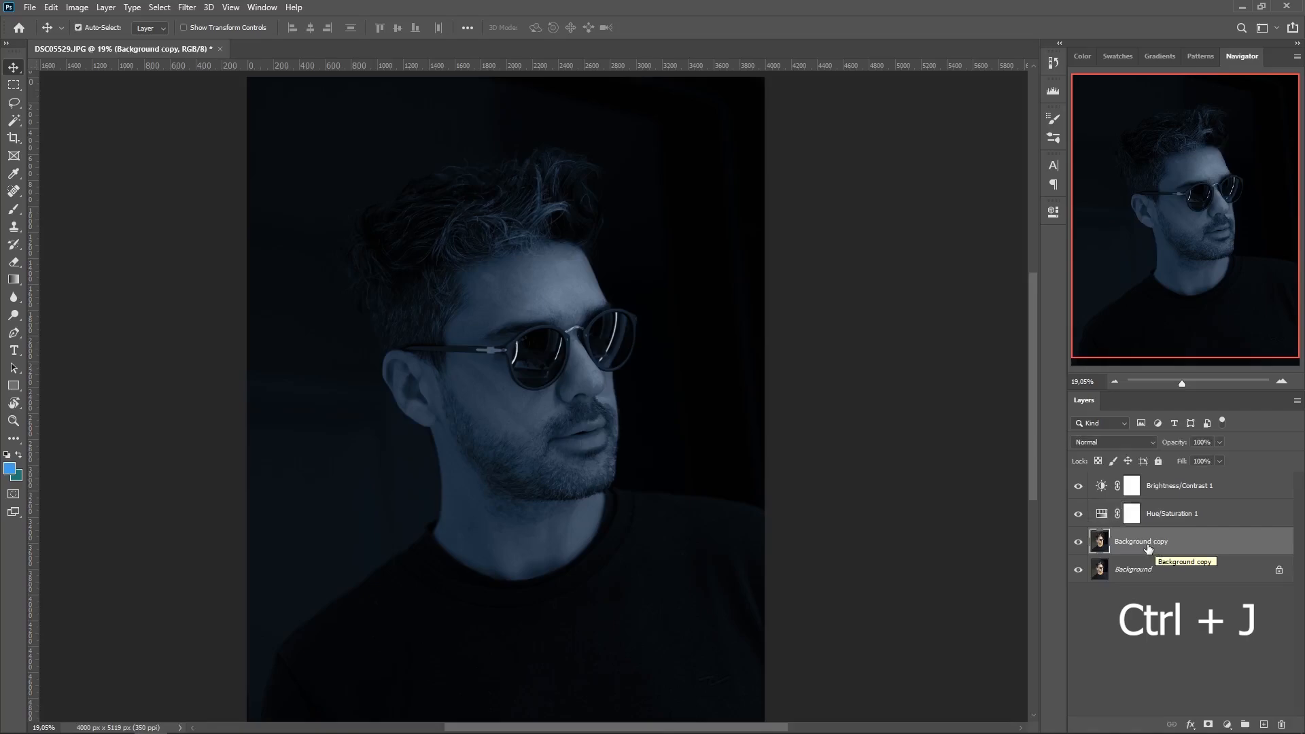
{"action": "left_click_drag", "start_coordinate": [1140, 546], "coordinate": [1151, 481]}
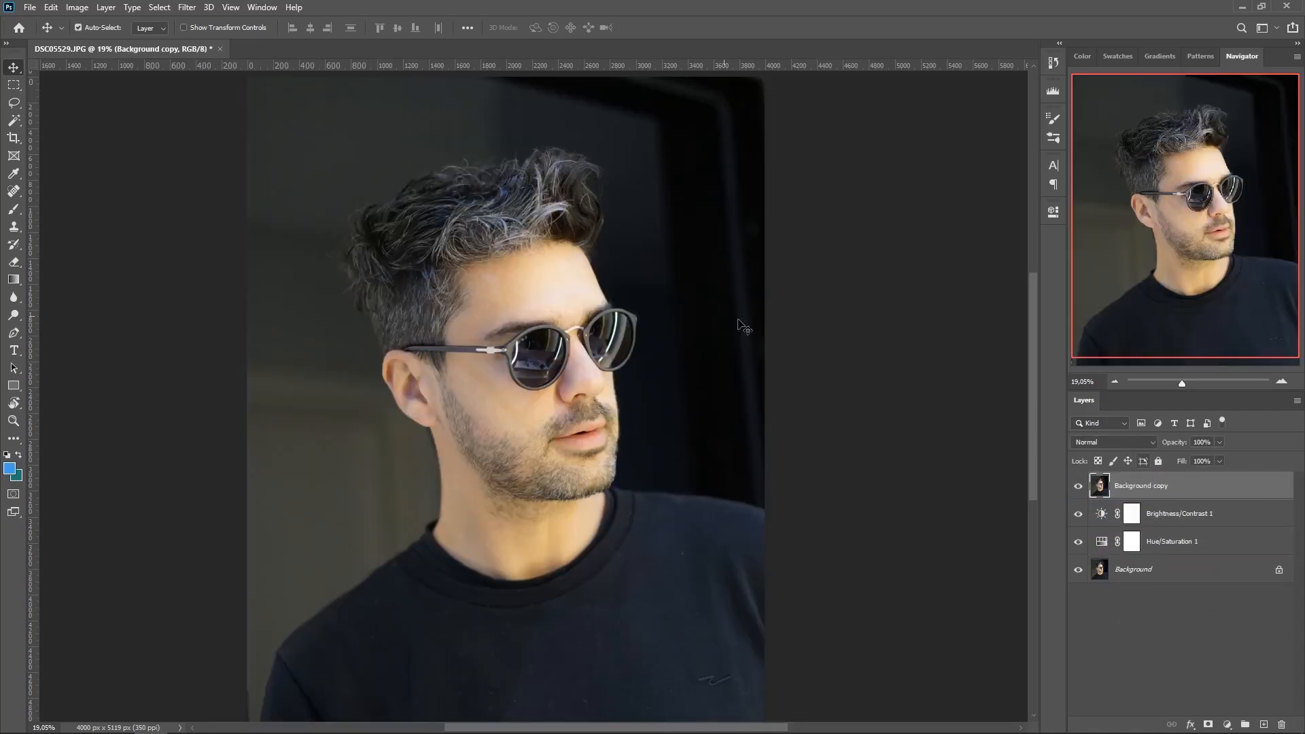
- Start a Pen tool path at the ear and trace the upper edge of the glasses' temple arm to the hinge
{"action": "scroll", "coordinate": [491, 350], "scroll_direction": "up", "scroll_amount": 10}
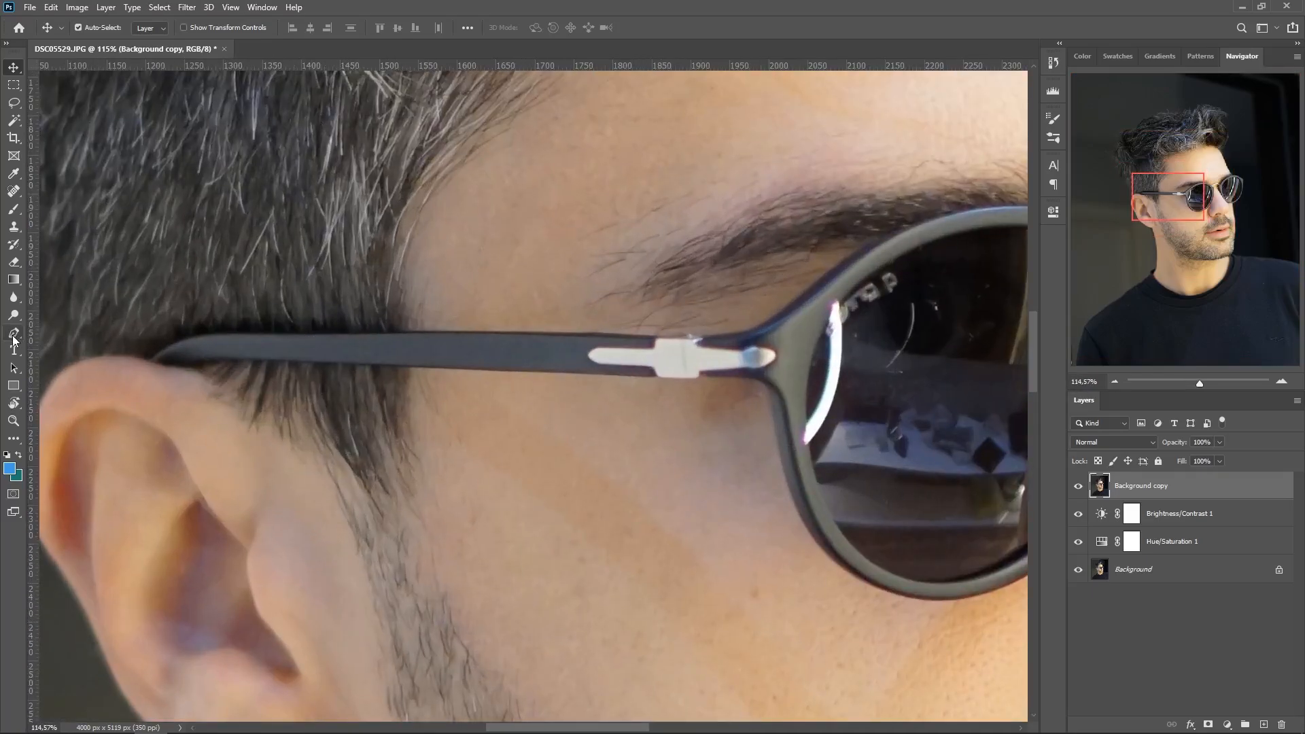
{"action": "left_click", "coordinate": [13, 336]}
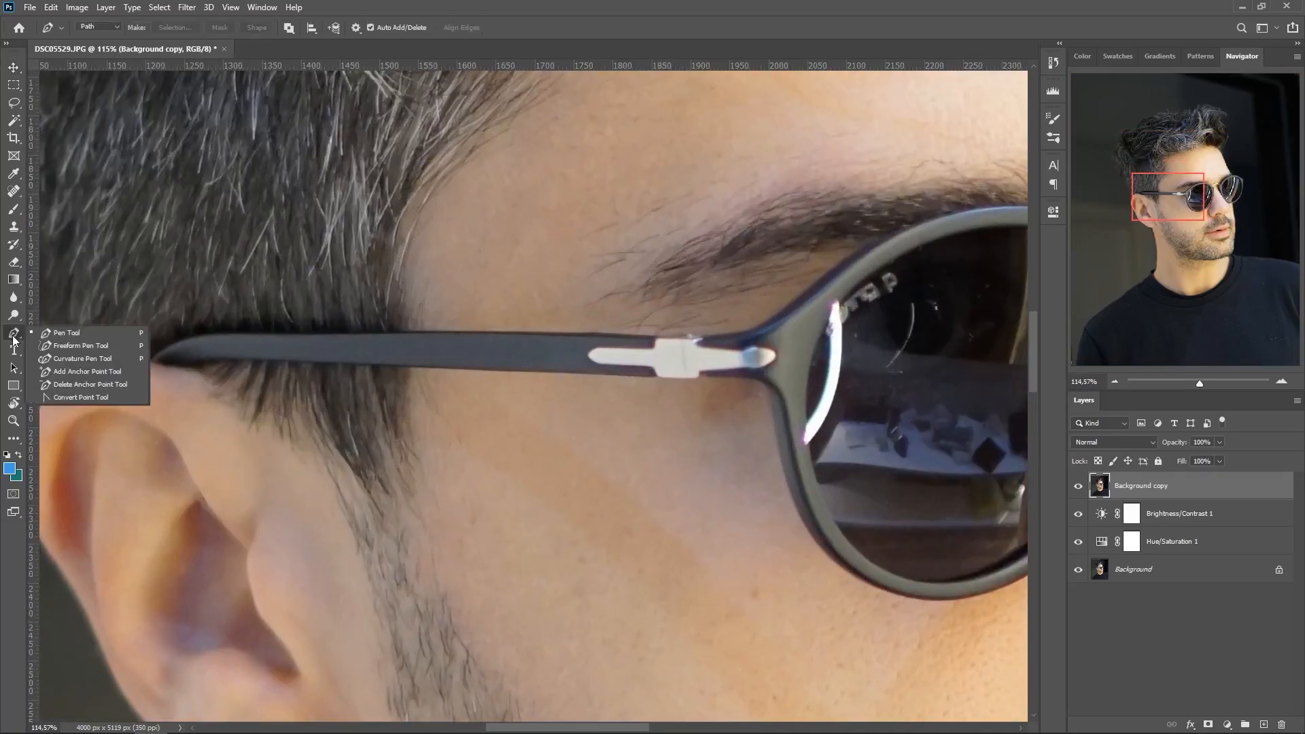
{"action": "left_click", "coordinate": [59, 332]}
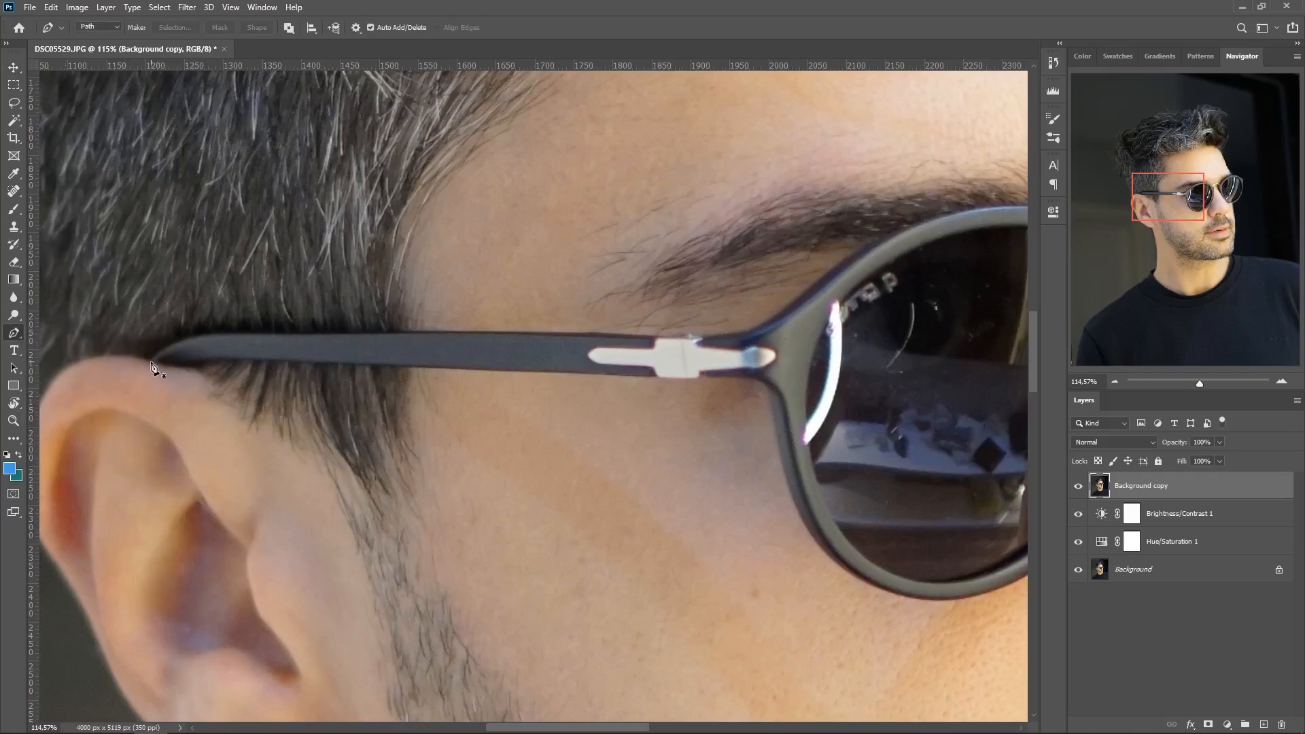
{"action": "scroll", "coordinate": [151, 367], "scroll_direction": "up", "scroll_amount": 3}
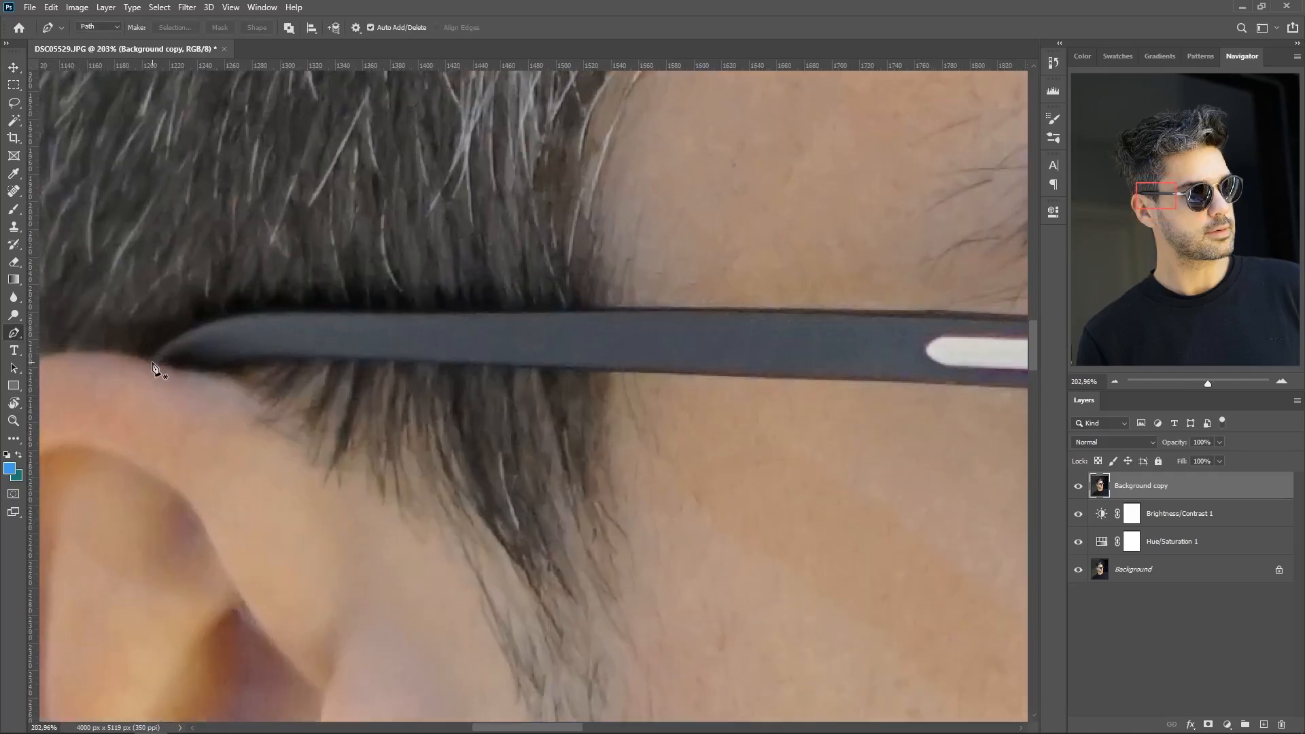
{"action": "left_click", "coordinate": [151, 362]}
{"action": "left_click", "coordinate": [335, 312]}
{"action": "scroll", "coordinate": [335, 312], "scroll_direction": "right", "scroll_amount": 3}
{"action": "left_click", "coordinate": [502, 313]}
{"action": "left_click_drag", "start_coordinate": [809, 321], "coordinate": [537, 331]}
{"action": "left_click", "coordinate": [810, 321], "text": "alt"}
{"action": "left_click", "coordinate": [887, 321]}
{"action": "left_click_drag", "start_coordinate": [622, 319], "coordinate": [640, 313]}
{"action": "left_click_drag", "start_coordinate": [640, 313], "coordinate": [379, 426]}
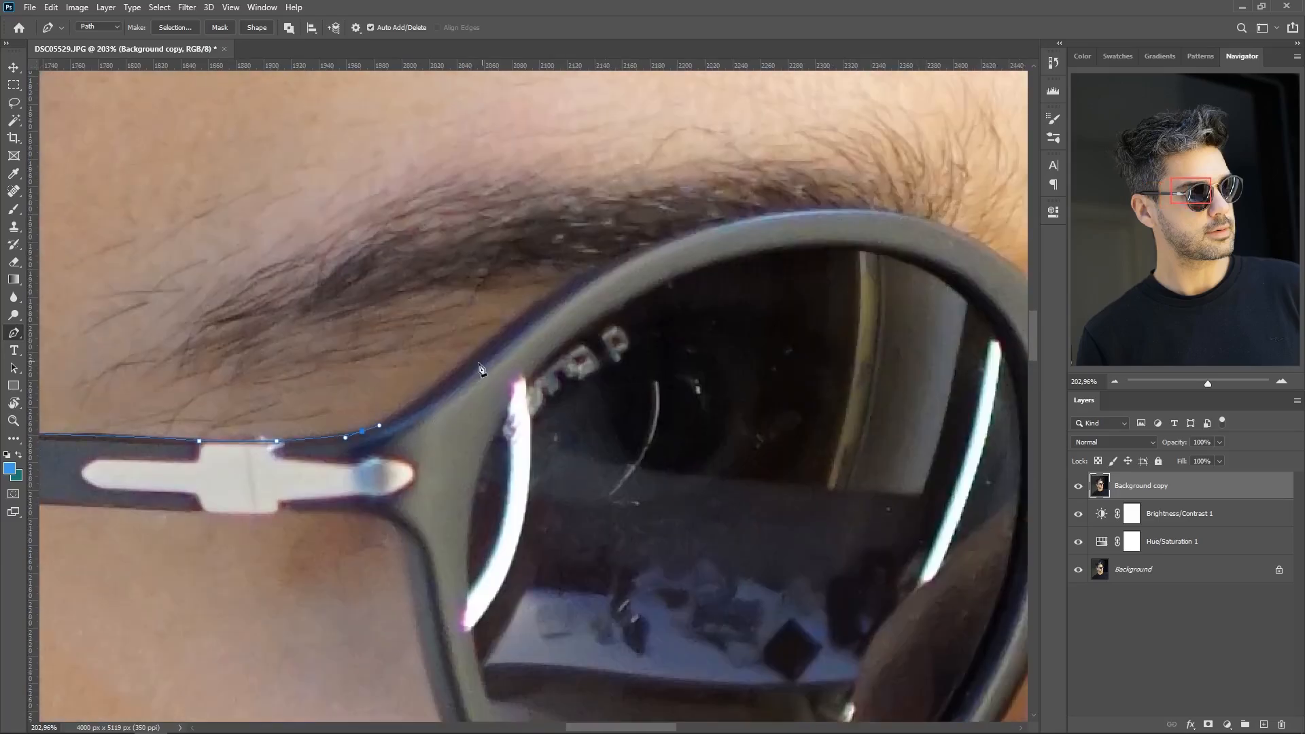
- Continue the path around the outer rim of the near lens, over the top and under the bottom back to the hinge
{"action": "left_click_drag", "start_coordinate": [671, 237], "coordinate": [765, 212]}
{"action": "left_click_drag", "start_coordinate": [768, 214], "coordinate": [374, 238]}
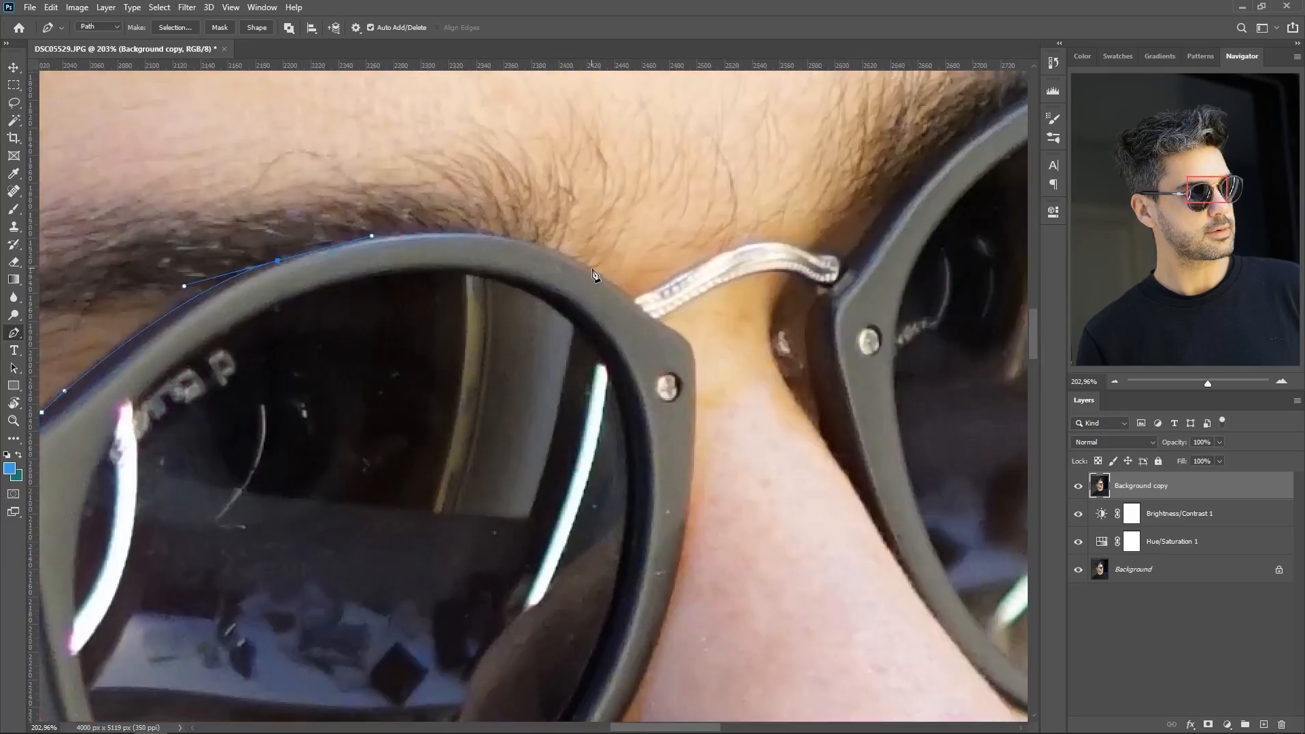
{"action": "left_click_drag", "start_coordinate": [585, 262], "coordinate": [666, 314]}
{"action": "left_click", "coordinate": [689, 509]}
{"action": "left_click_drag", "start_coordinate": [705, 576], "coordinate": [725, 353]}
{"action": "left_click_drag", "start_coordinate": [661, 459], "coordinate": [746, 310]}
{"action": "left_click_drag", "start_coordinate": [512, 509], "coordinate": [359, 549]}
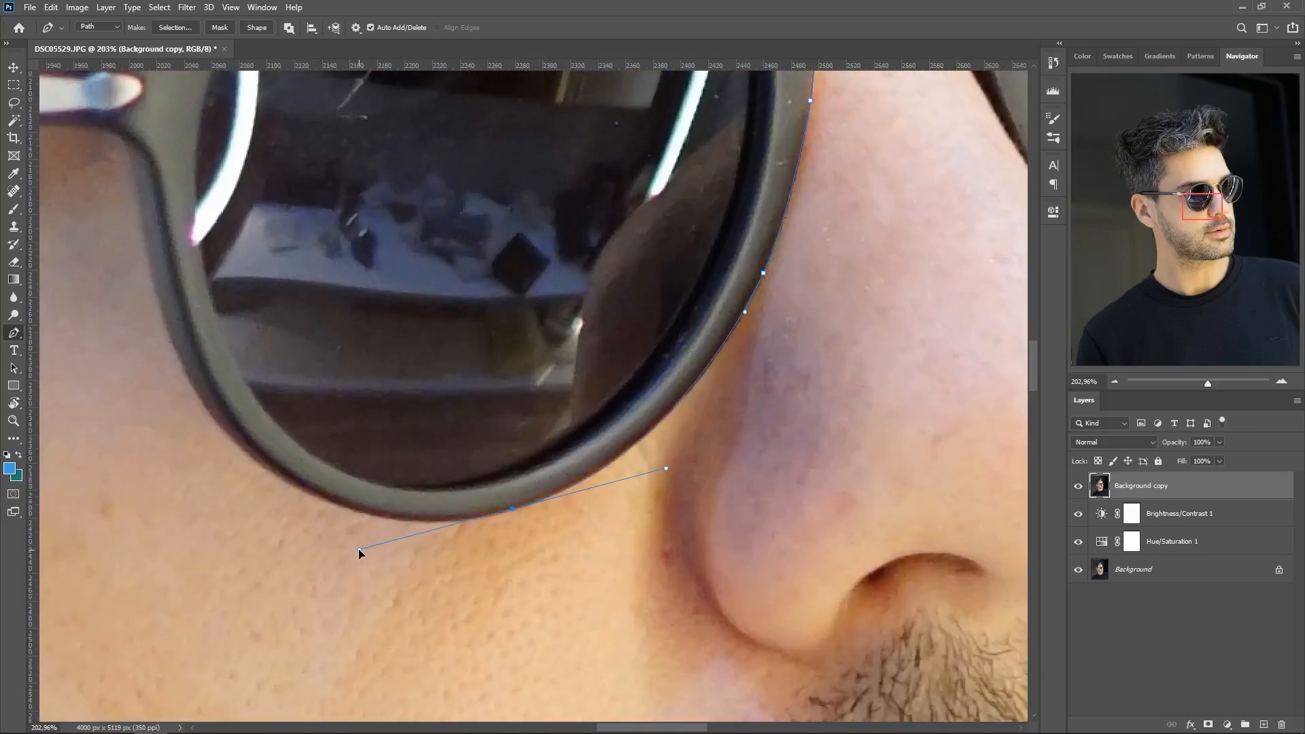
{"action": "left_click_drag", "start_coordinate": [182, 365], "coordinate": [121, 244]}
{"action": "left_click_drag", "start_coordinate": [121, 245], "coordinate": [302, 391]}
{"action": "left_click_drag", "start_coordinate": [303, 287], "coordinate": [273, 274]}
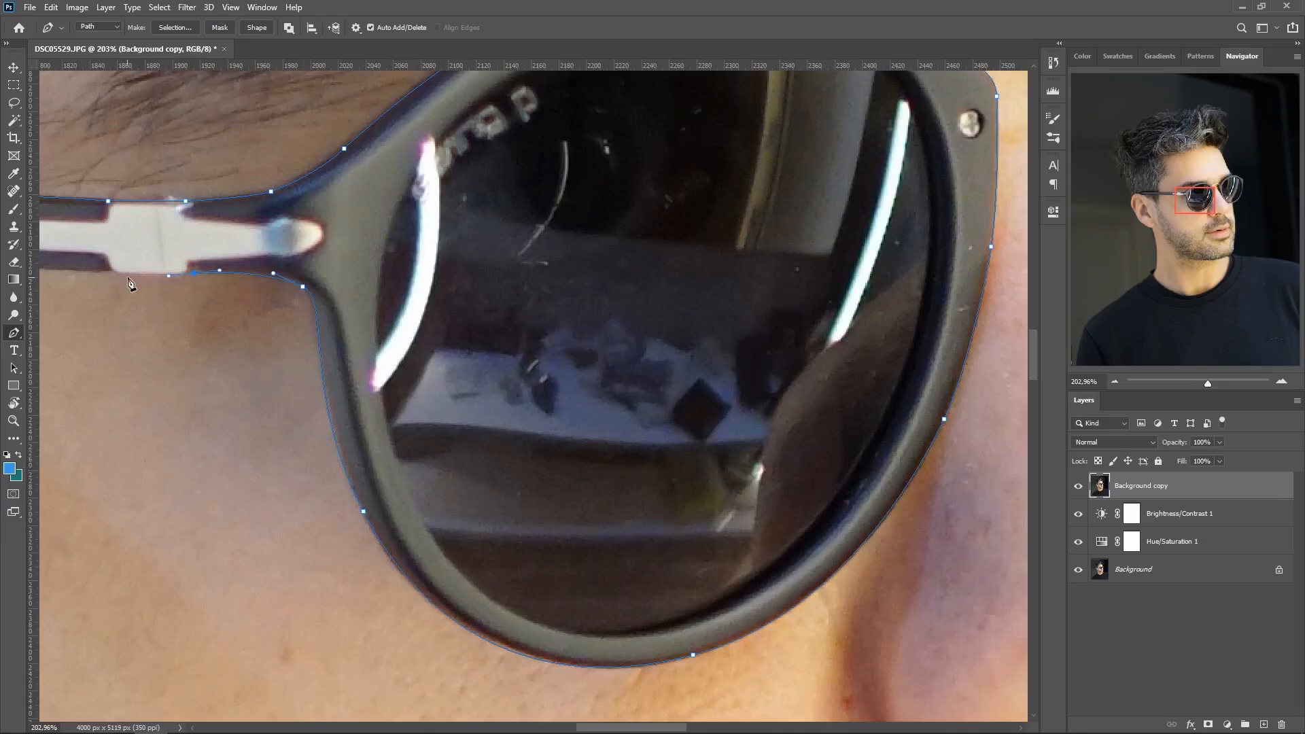
- Trace the lower edge of the temple arm back toward the ear to finish the path around the near half of the glasses
{"action": "left_click_drag", "start_coordinate": [129, 279], "coordinate": [547, 305]}
{"action": "left_click_drag", "start_coordinate": [515, 296], "coordinate": [497, 297]}
{"action": "left_click_drag", "start_coordinate": [448, 313], "coordinate": [436, 325]}
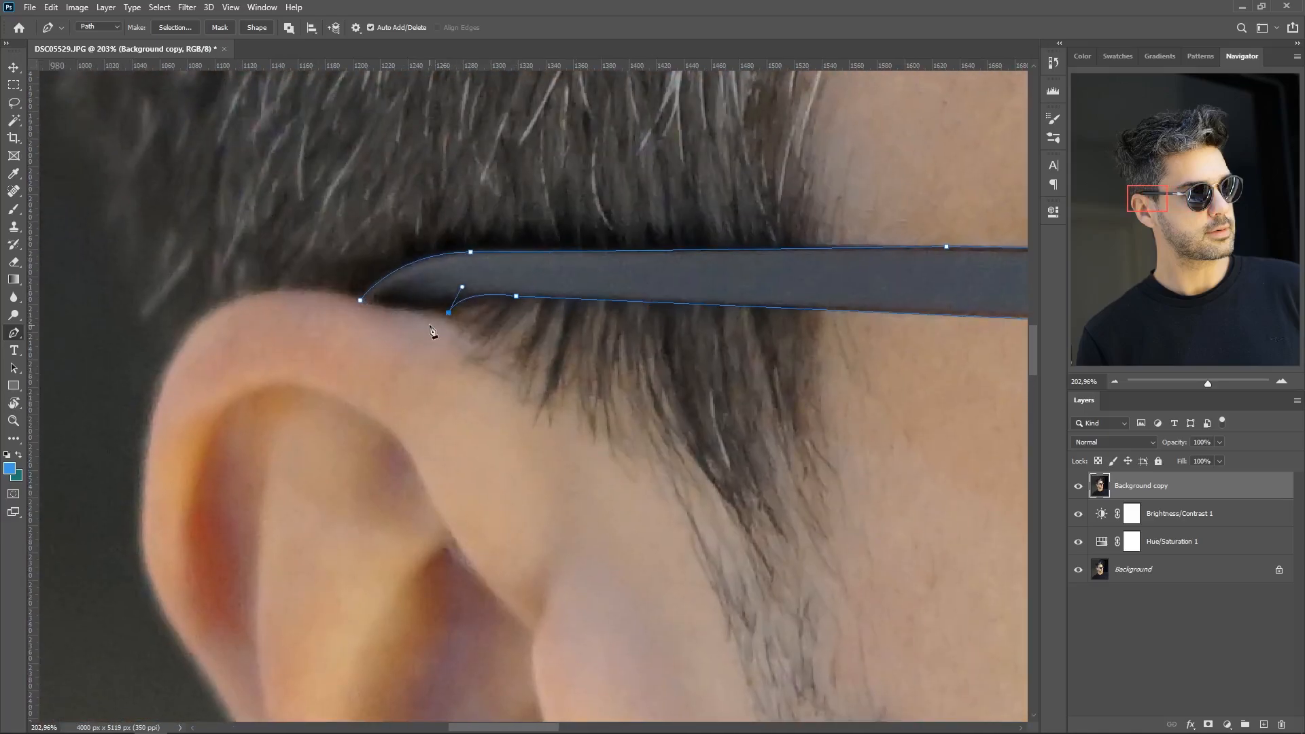
- Start a second path at the inner side of the far lens frame and trace its upper rim to the outer corner
{"action": "scroll", "coordinate": [414, 334], "scroll_direction": "down", "scroll_amount": 8}
{"action": "scroll", "coordinate": [625, 316], "scroll_direction": "up", "scroll_amount": 9}
{"action": "left_click_drag", "start_coordinate": [526, 337], "coordinate": [213, 419]}
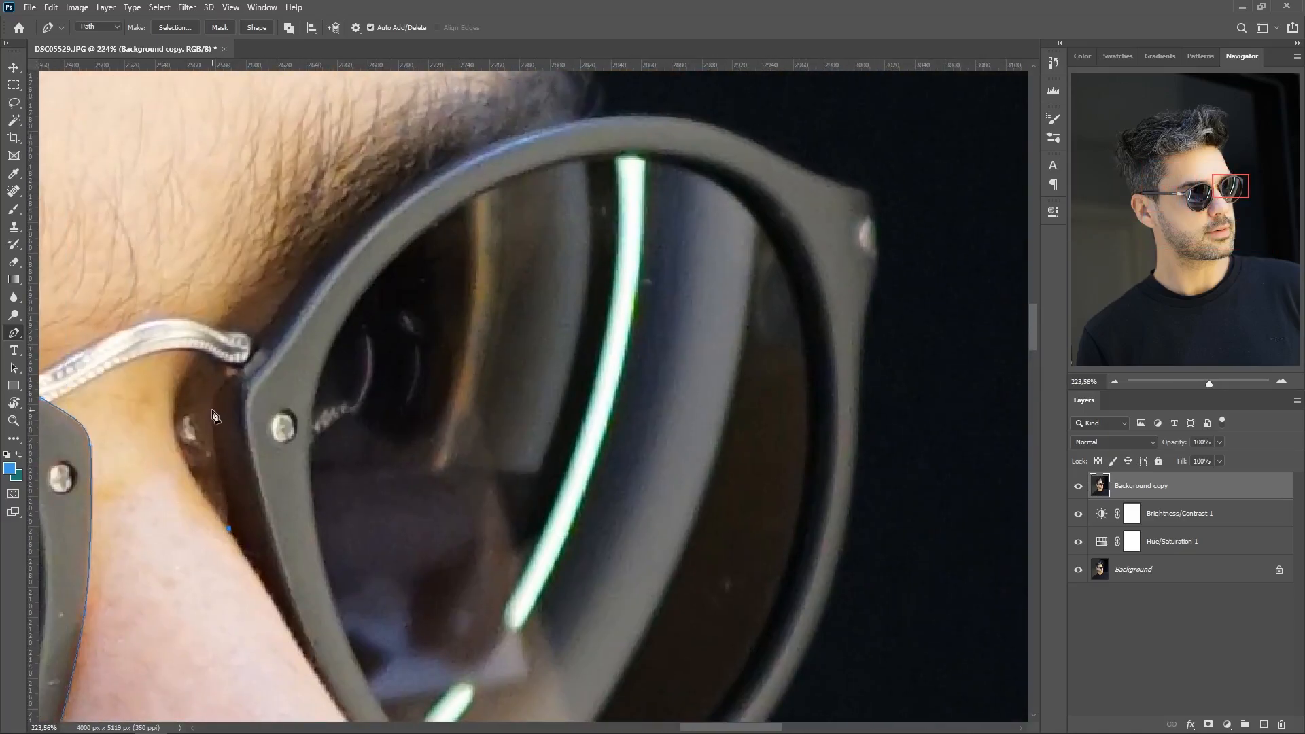
{"action": "left_click", "coordinate": [213, 416]}
{"action": "left_click", "coordinate": [217, 388]}
{"action": "left_click", "coordinate": [270, 320]}
{"action": "left_click_drag", "start_coordinate": [270, 321], "coordinate": [172, 429]}
{"action": "left_click_drag", "start_coordinate": [400, 248], "coordinate": [565, 182]}
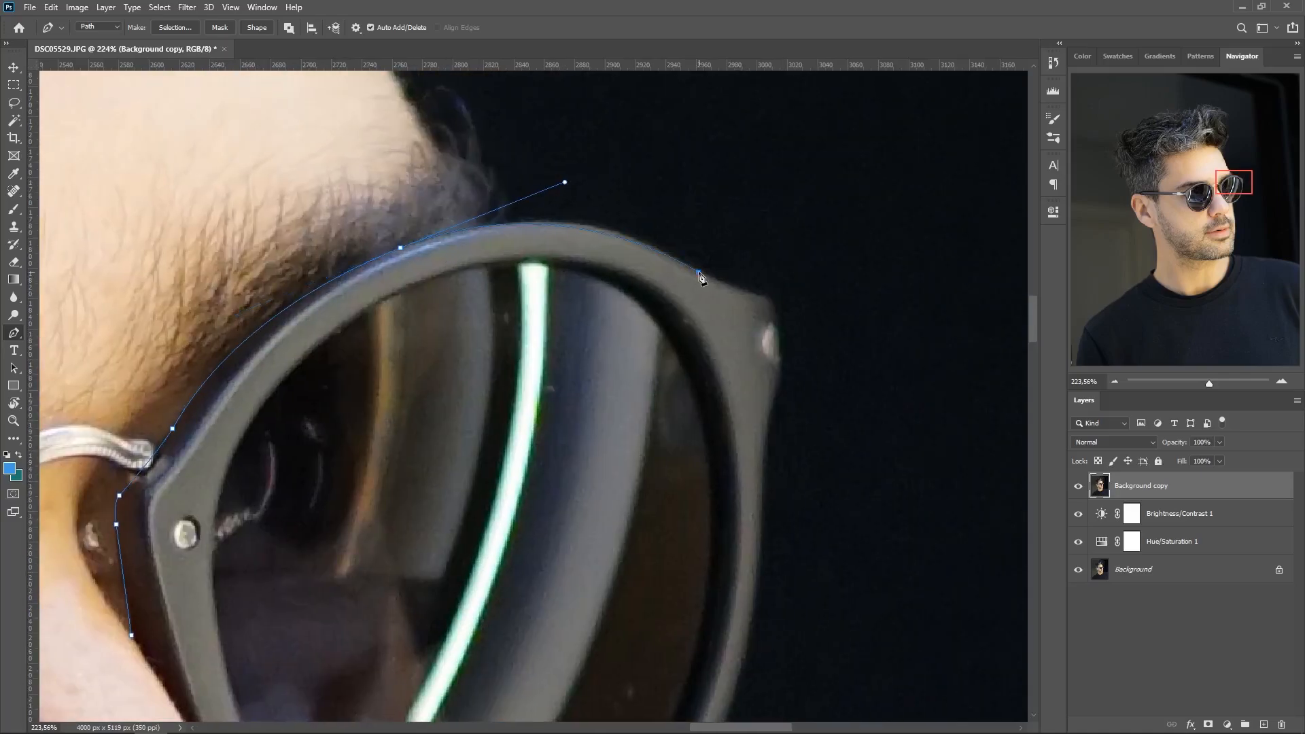
{"action": "left_click_drag", "start_coordinate": [699, 272], "coordinate": [666, 252]}
{"action": "left_click_drag", "start_coordinate": [757, 293], "coordinate": [809, 301]}
{"action": "left_click", "coordinate": [757, 293], "text": "alt"}
- Trace the outer side and bottom of the far lens frame and close the path at its starting point
{"action": "left_click_drag", "start_coordinate": [781, 349], "coordinate": [780, 388]}
{"action": "left_click_drag", "start_coordinate": [765, 447], "coordinate": [764, 481]}
{"action": "left_click_drag", "start_coordinate": [752, 703], "coordinate": [706, 441]}
{"action": "left_click_drag", "start_coordinate": [520, 594], "coordinate": [407, 616]}
{"action": "left_click", "coordinate": [351, 573]}
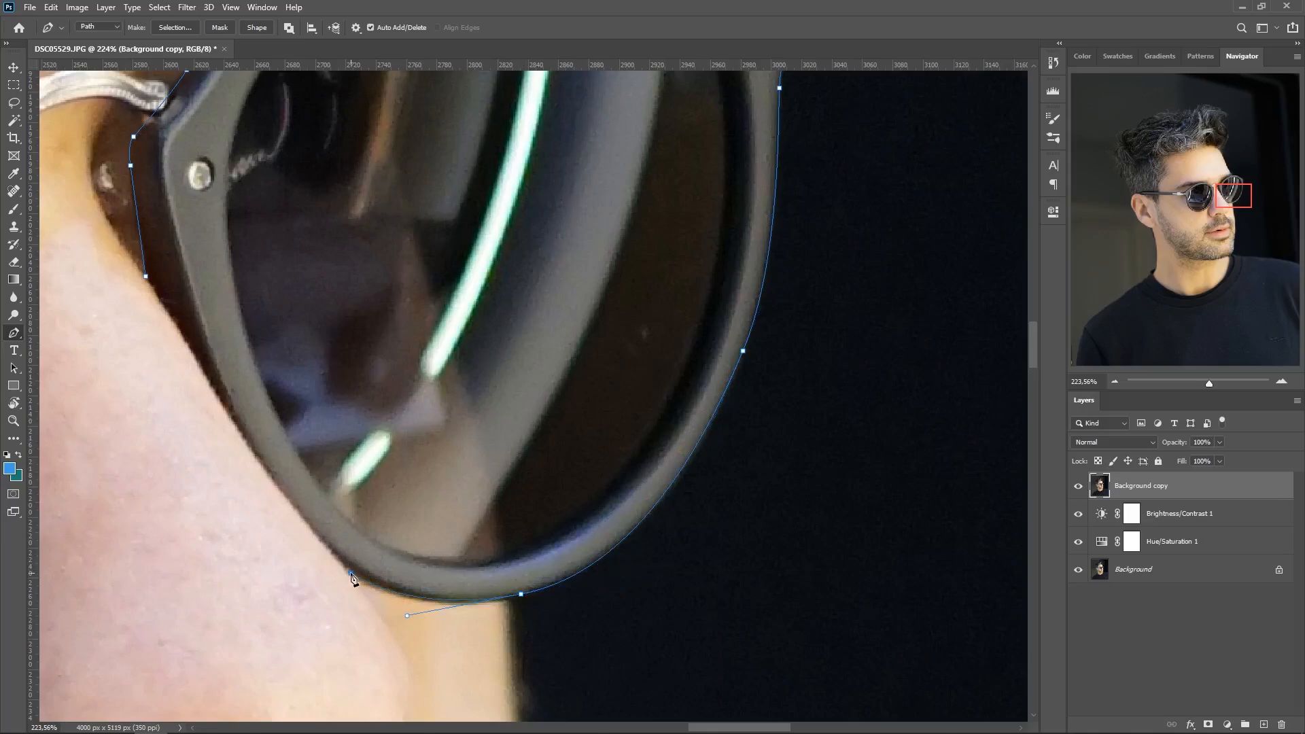
{"action": "left_click", "coordinate": [247, 440]}
{"action": "left_click", "coordinate": [145, 276]}
- Draw a closed path around the metal nose bridge between the two lens frames
{"action": "left_click_drag", "start_coordinate": [398, 532], "coordinate": [350, 533]}
{"action": "left_click_drag", "start_coordinate": [243, 401], "coordinate": [340, 402]}
{"action": "left_click", "coordinate": [305, 391]}
{"action": "left_click_drag", "start_coordinate": [490, 290], "coordinate": [561, 271]}
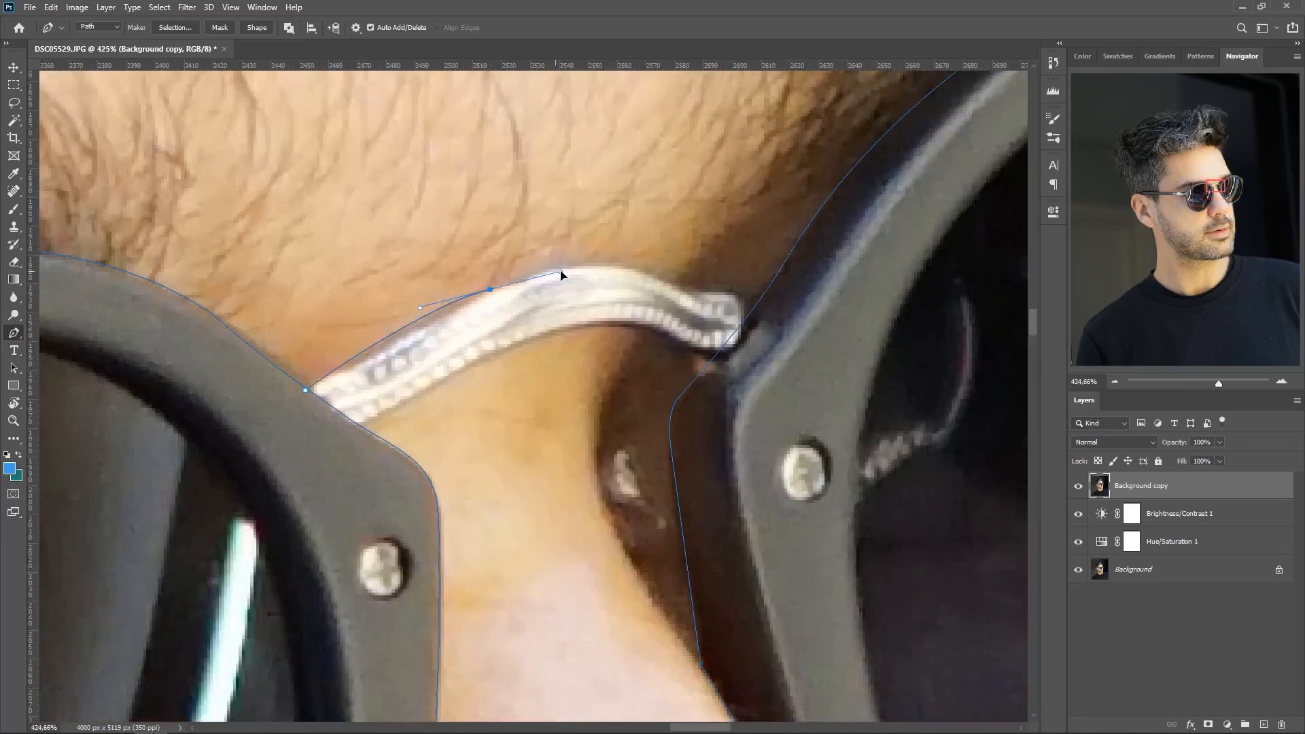
{"action": "left_click", "coordinate": [669, 283]}
{"action": "left_click", "coordinate": [736, 295]}
{"action": "left_click", "coordinate": [744, 347]}
{"action": "left_click", "coordinate": [698, 347]}
{"action": "left_click_drag", "start_coordinate": [583, 329], "coordinate": [509, 339]}
{"action": "left_click_drag", "start_coordinate": [354, 433], "coordinate": [328, 451]}
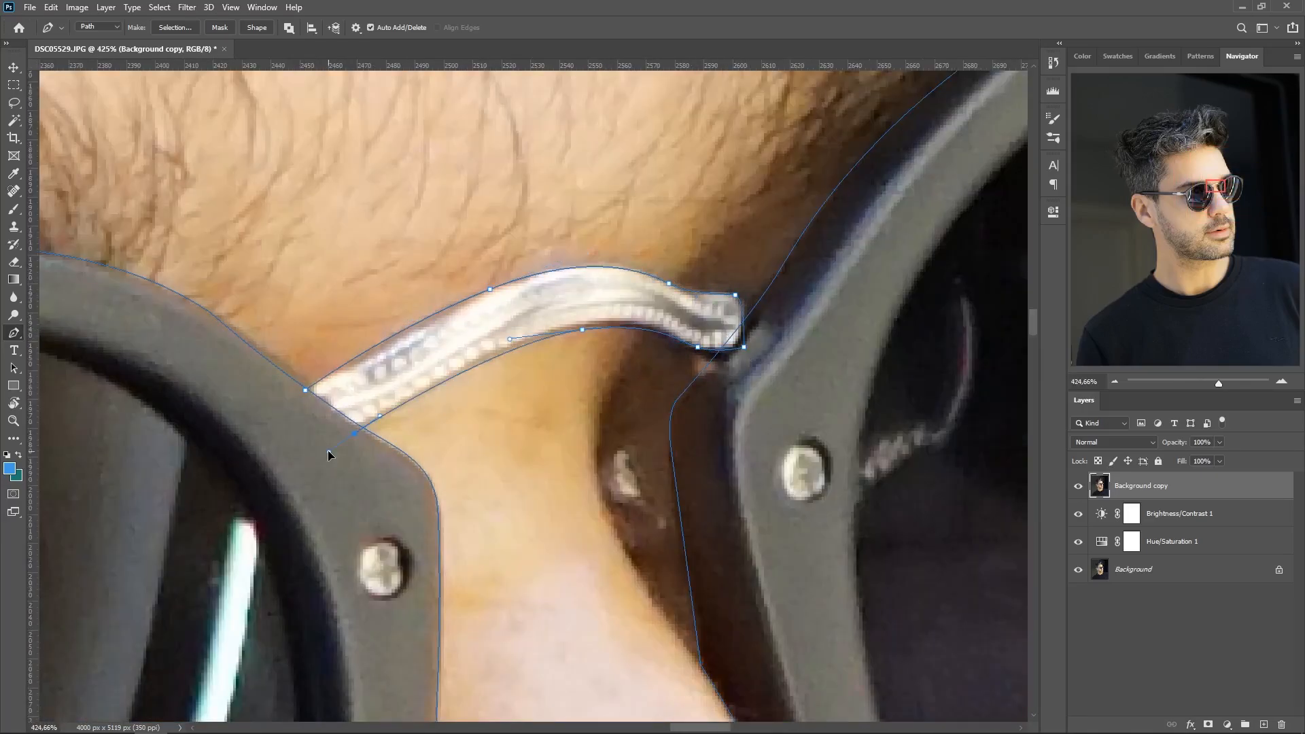
{"action": "left_click", "coordinate": [305, 390]}
- Draw a closed path along the inner edge of the near lens frame, around the glass
{"action": "left_click_drag", "start_coordinate": [442, 502], "coordinate": [370, 503]}
{"action": "left_click_drag", "start_coordinate": [398, 463], "coordinate": [486, 463]}
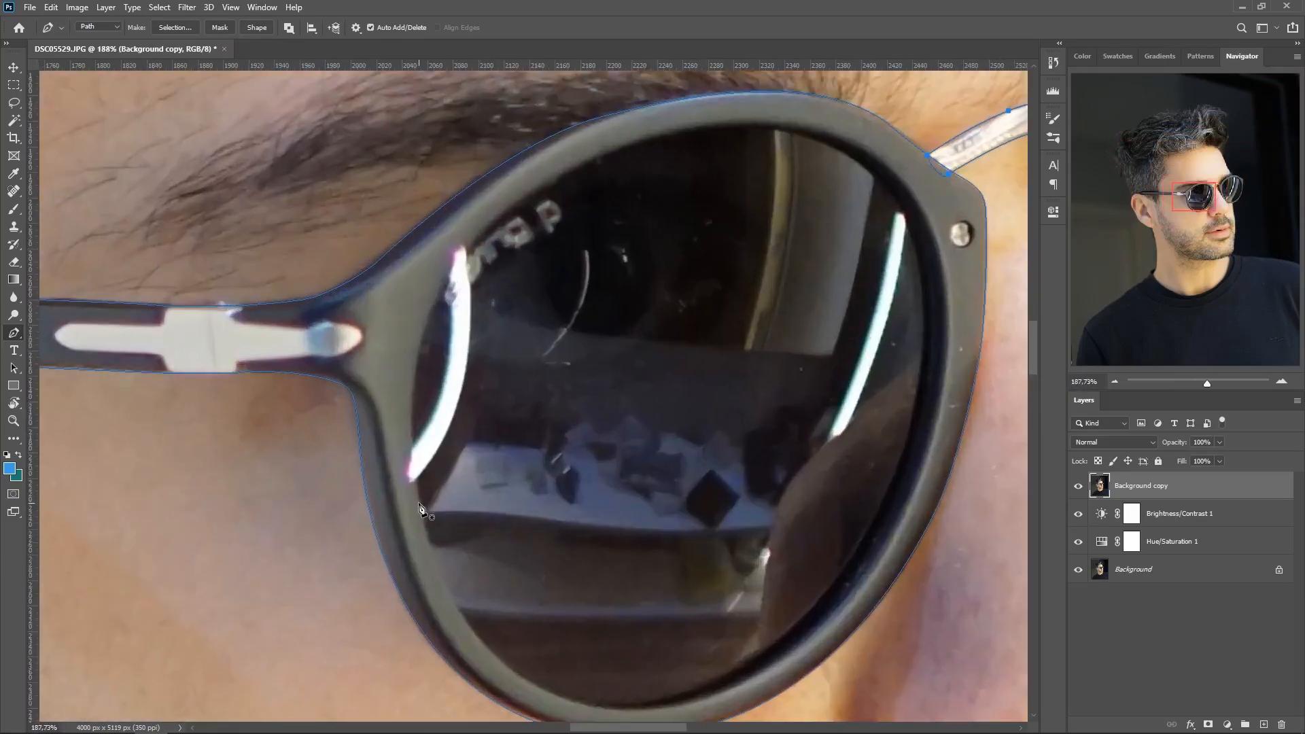
{"action": "left_click", "coordinate": [454, 272]}
{"action": "left_click", "coordinate": [659, 139]}
{"action": "left_click_drag", "start_coordinate": [866, 171], "coordinate": [932, 238]}
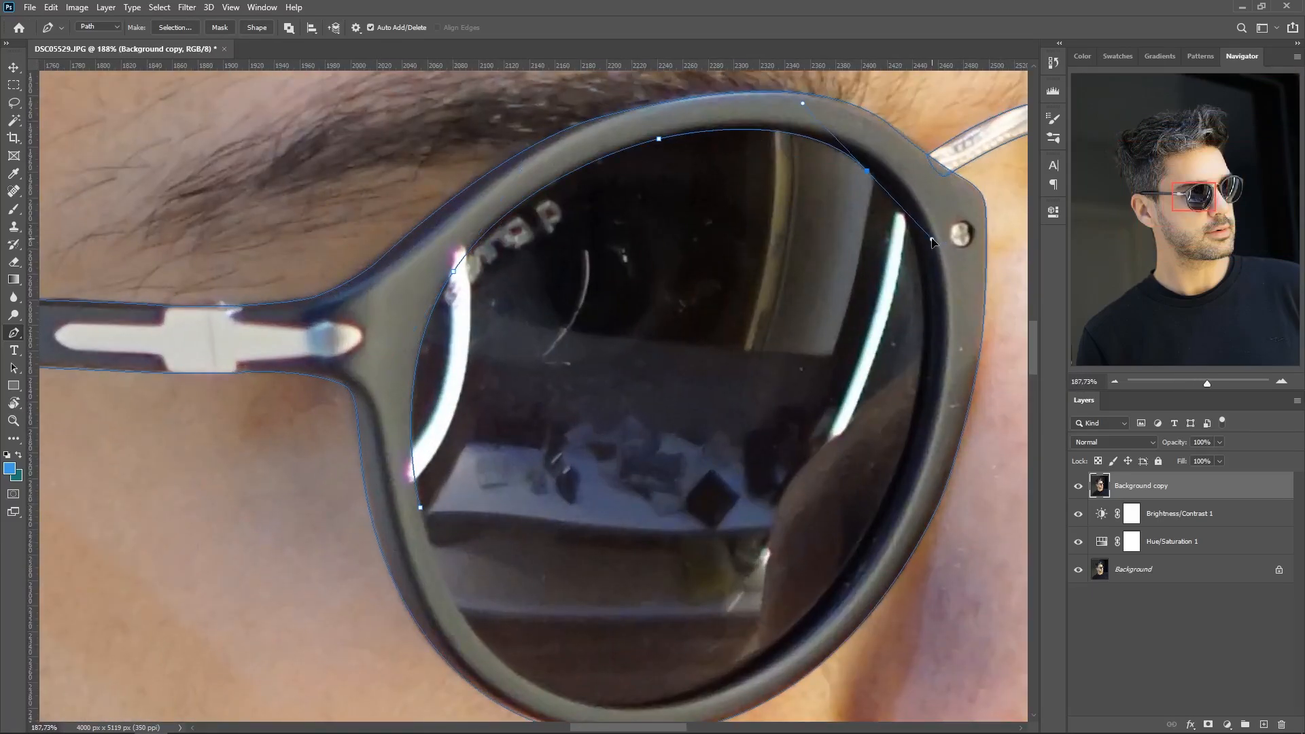
{"action": "left_click_drag", "start_coordinate": [883, 500], "coordinate": [819, 608]}
{"action": "left_click_drag", "start_coordinate": [819, 608], "coordinate": [871, 463]}
{"action": "left_click_drag", "start_coordinate": [642, 563], "coordinate": [481, 568]}
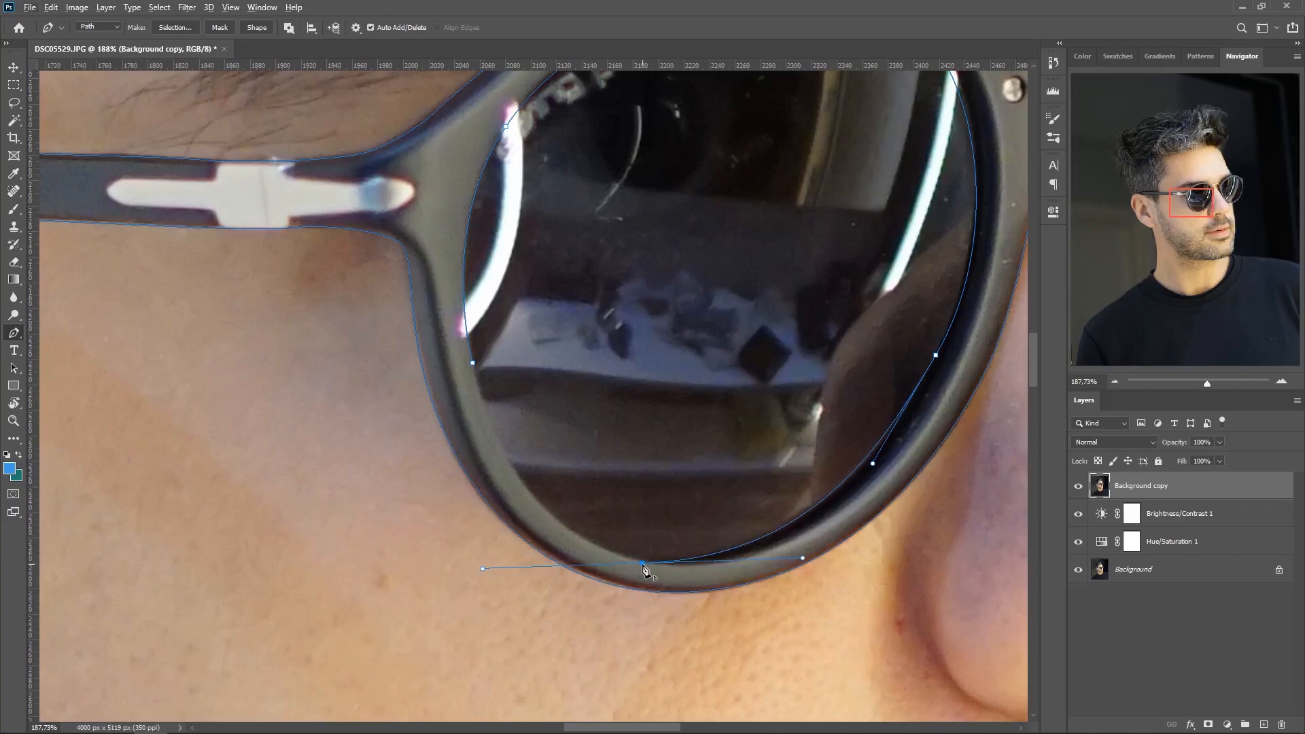
{"action": "left_click", "coordinate": [641, 563], "text": "alt"}
{"action": "left_click_drag", "start_coordinate": [473, 362], "coordinate": [438, 190]}
- Draw a closed path along the inner edge of the far lens frame and convert all the glasses paths into a selection
{"action": "left_click_drag", "start_coordinate": [772, 506], "coordinate": [285, 693]}
{"action": "left_click_drag", "start_coordinate": [590, 306], "coordinate": [412, 370]}
{"action": "left_click", "coordinate": [337, 437]}
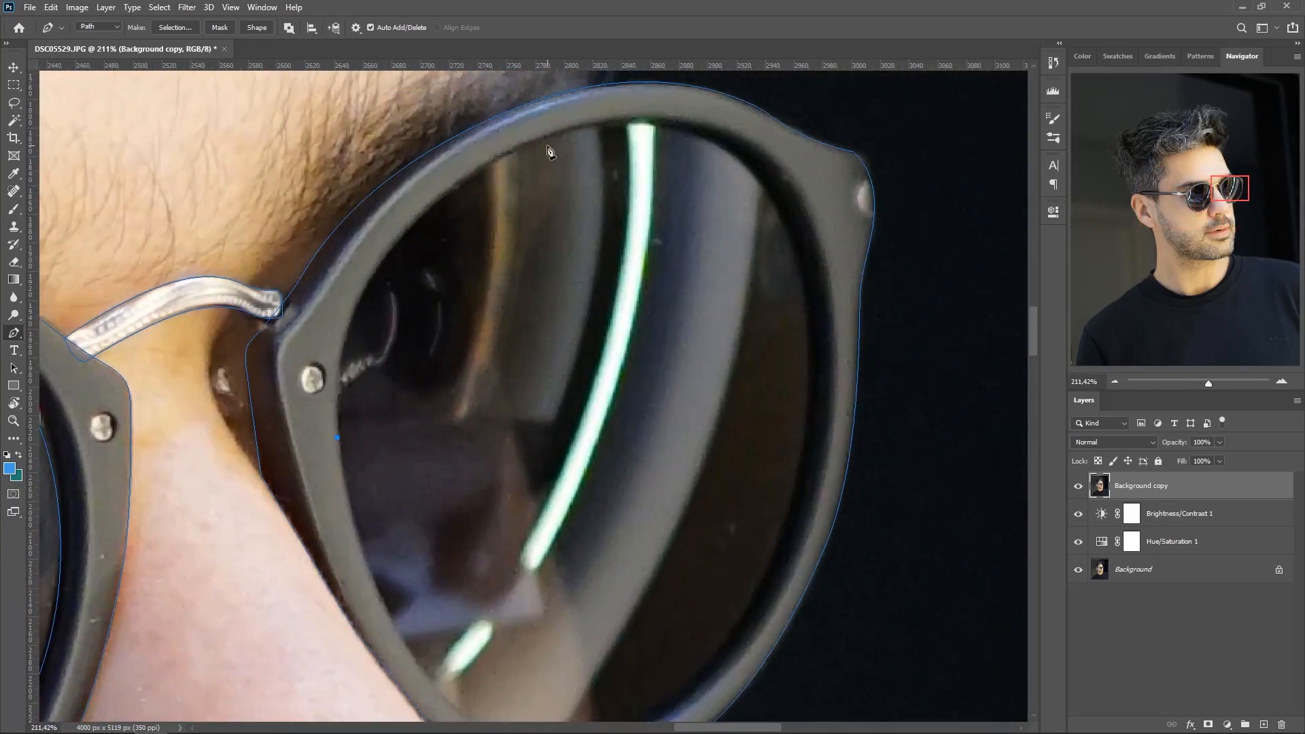
{"action": "left_click_drag", "start_coordinate": [488, 167], "coordinate": [659, 81]}
{"action": "left_click_drag", "start_coordinate": [764, 194], "coordinate": [783, 230]}
{"action": "left_click_drag", "start_coordinate": [793, 501], "coordinate": [850, 382]}
{"action": "left_click_drag", "start_coordinate": [715, 453], "coordinate": [635, 481]}
{"action": "left_click_drag", "start_coordinate": [572, 437], "coordinate": [551, 426]}
{"action": "left_click_drag", "start_coordinate": [441, 157], "coordinate": [429, 102]}
{"action": "left_click_drag", "start_coordinate": [571, 345], "coordinate": [427, 281]}
{"action": "left_click_drag", "start_coordinate": [560, 313], "coordinate": [542, 253]}
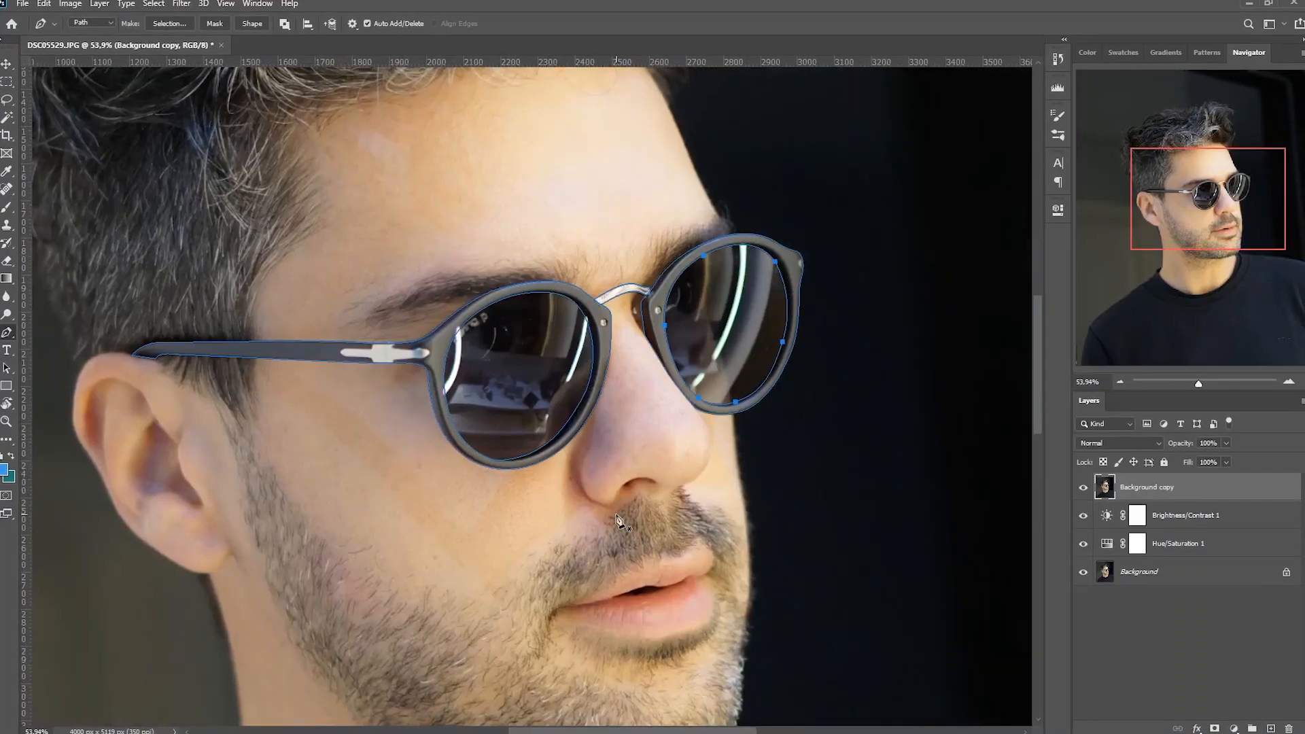
{"action": "key", "text": "ctrl+Return"}
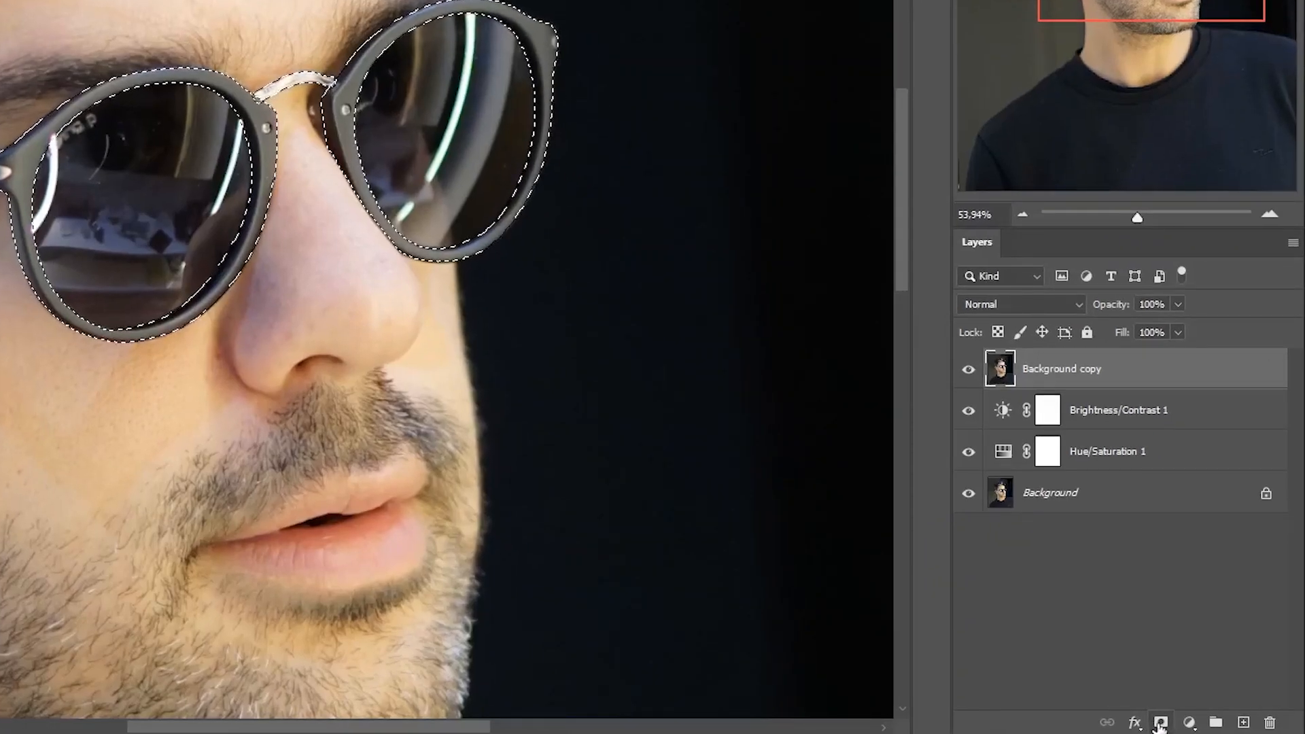
- Mask the Background copy layer with the glasses selection and rename the layer neongözlük
{"action": "left_click", "coordinate": [1160, 723]}
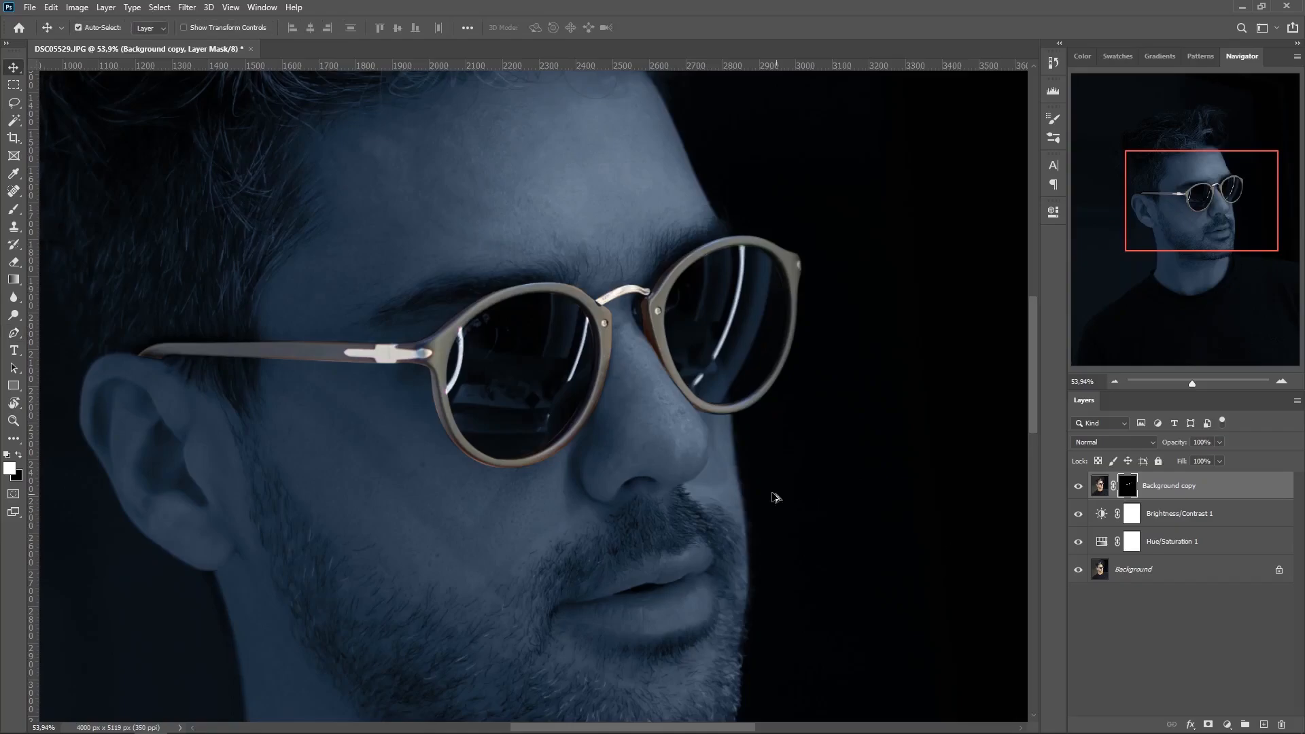
{"action": "scroll", "coordinate": [764, 498], "scroll_direction": "down", "scroll_amount": 4}
{"action": "scroll", "coordinate": [539, 393], "scroll_direction": "up", "scroll_amount": 3}
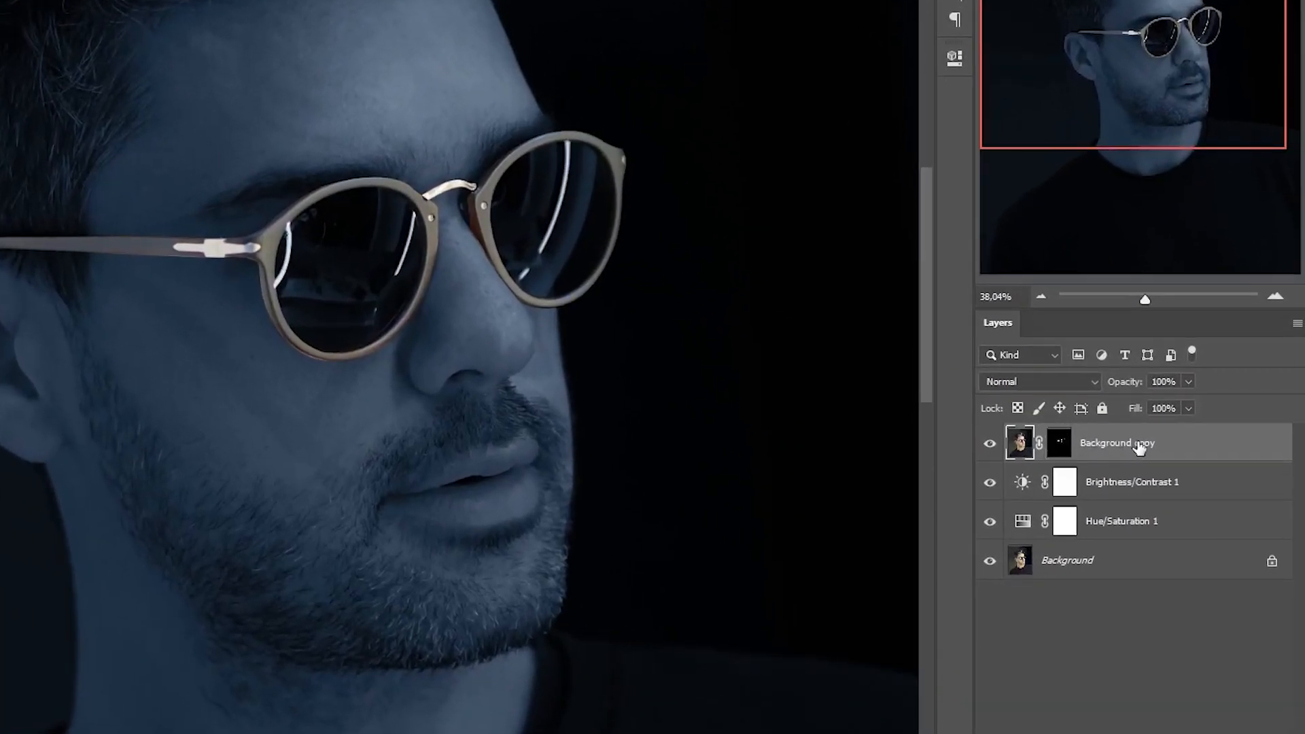
{"action": "double_click", "coordinate": [1125, 452]}
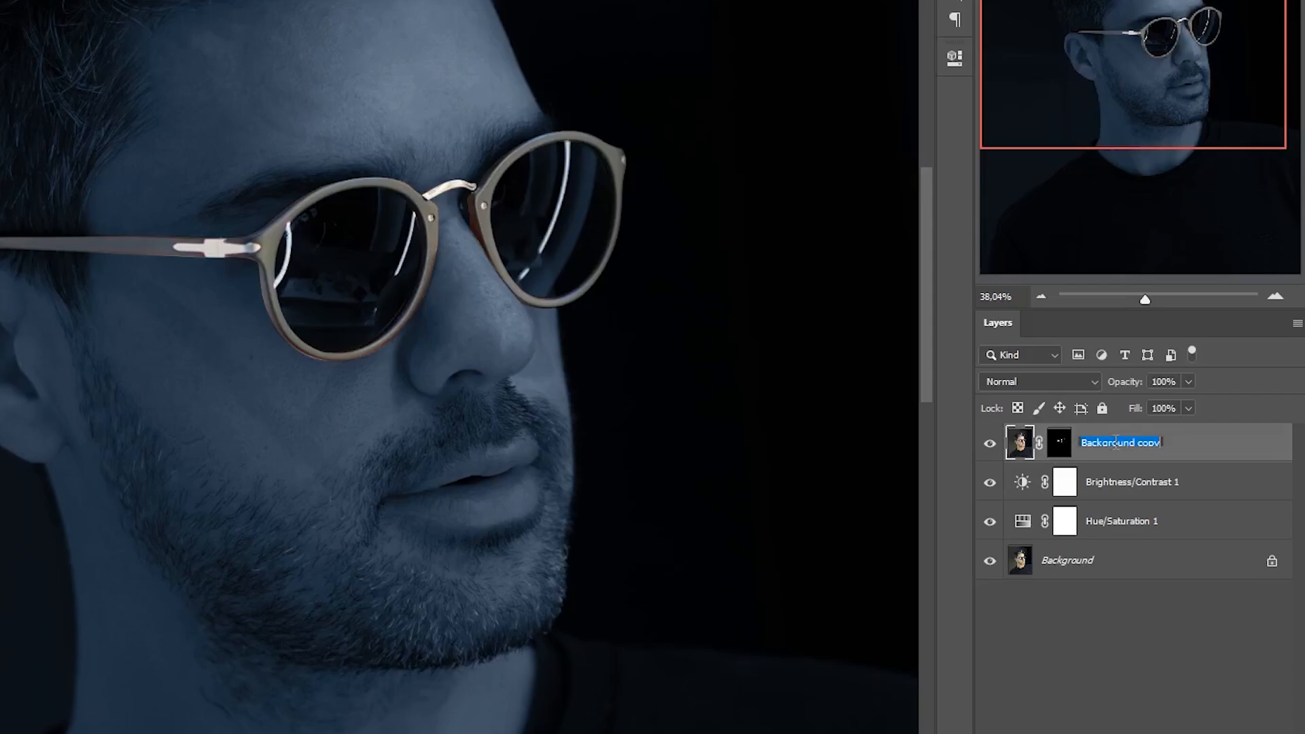
{"action": "type", "text": "neongözlük"}
{"action": "key", "text": "Return"}
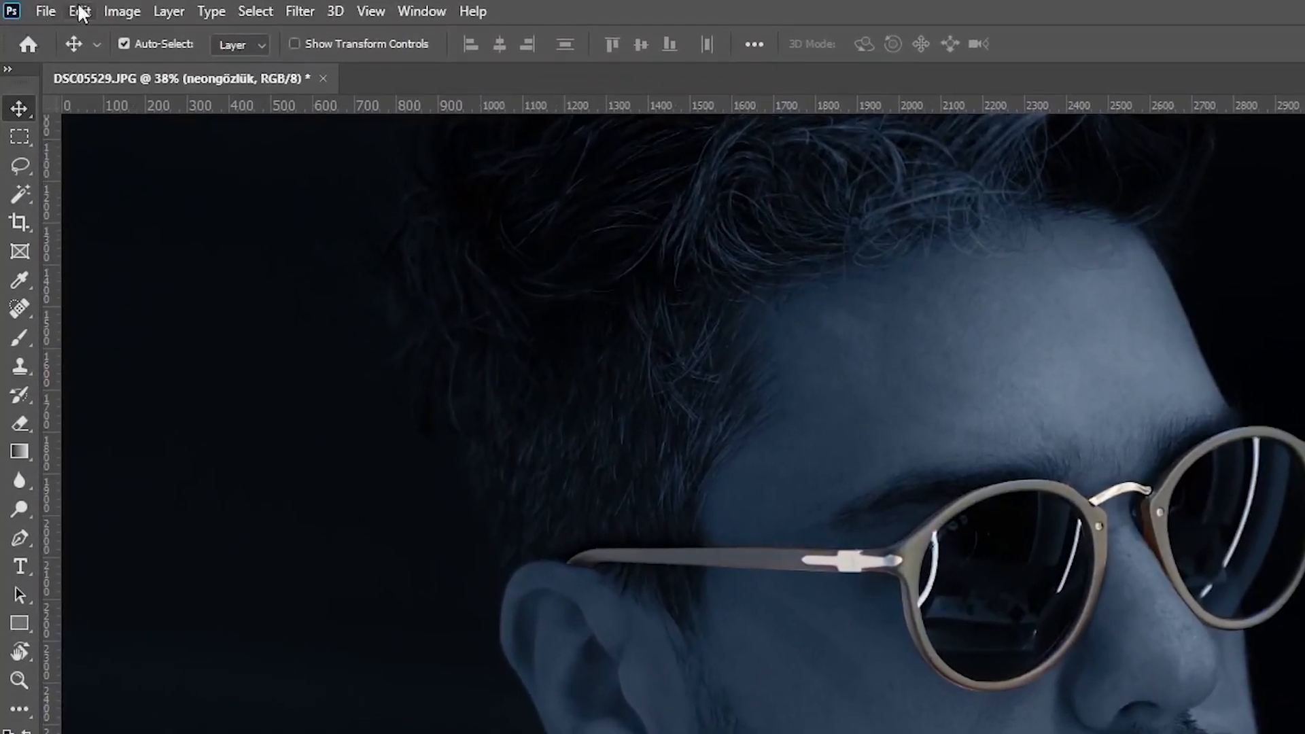
- Invert the colours of the neongözlük layer and convert it to a smart object
{"action": "left_click", "coordinate": [123, 13]}
{"action": "mouse_move", "coordinate": [170, 76]}
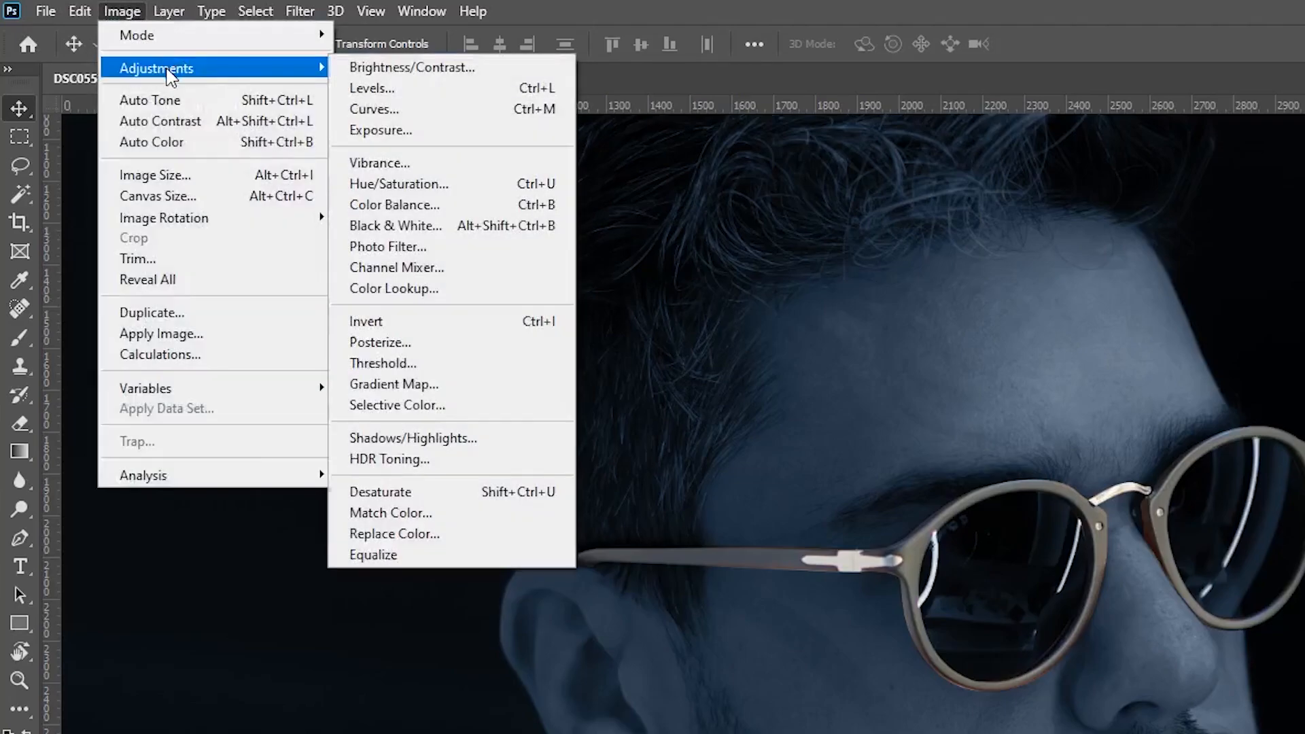
{"action": "left_click", "coordinate": [394, 288]}
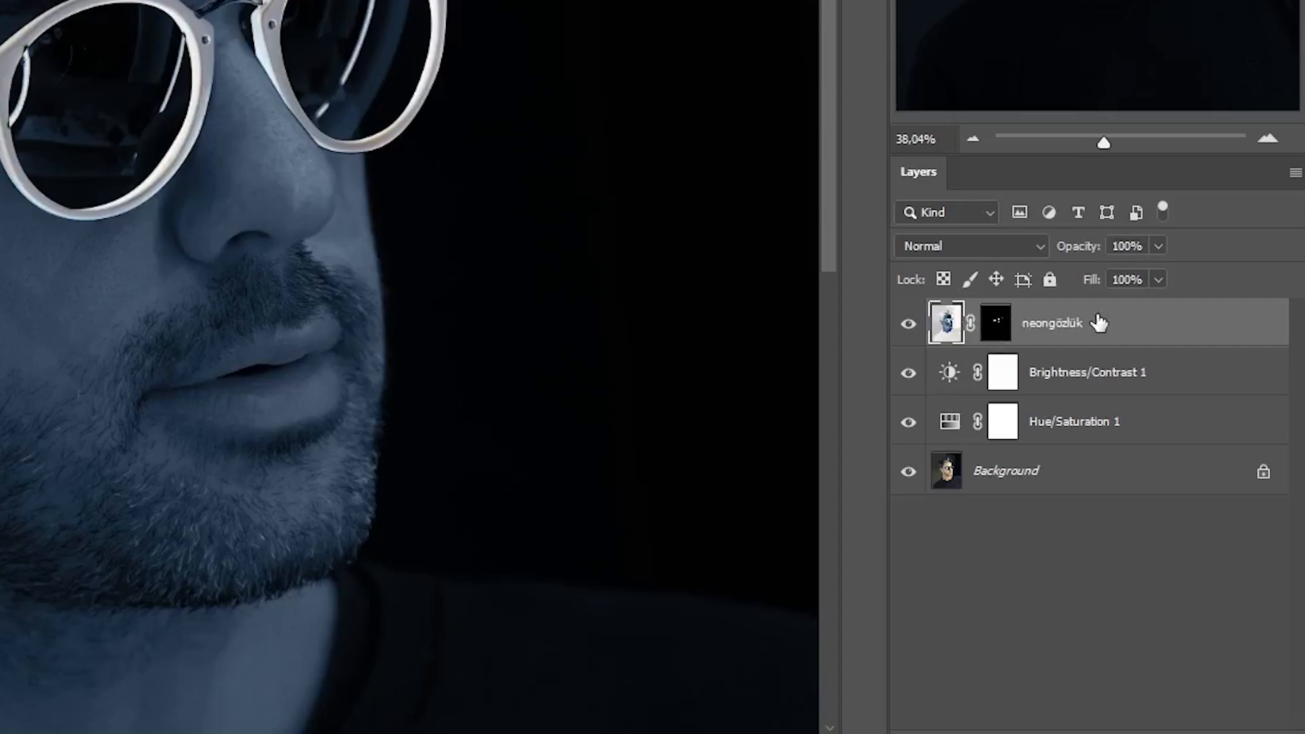
{"action": "right_click", "coordinate": [1099, 323]}
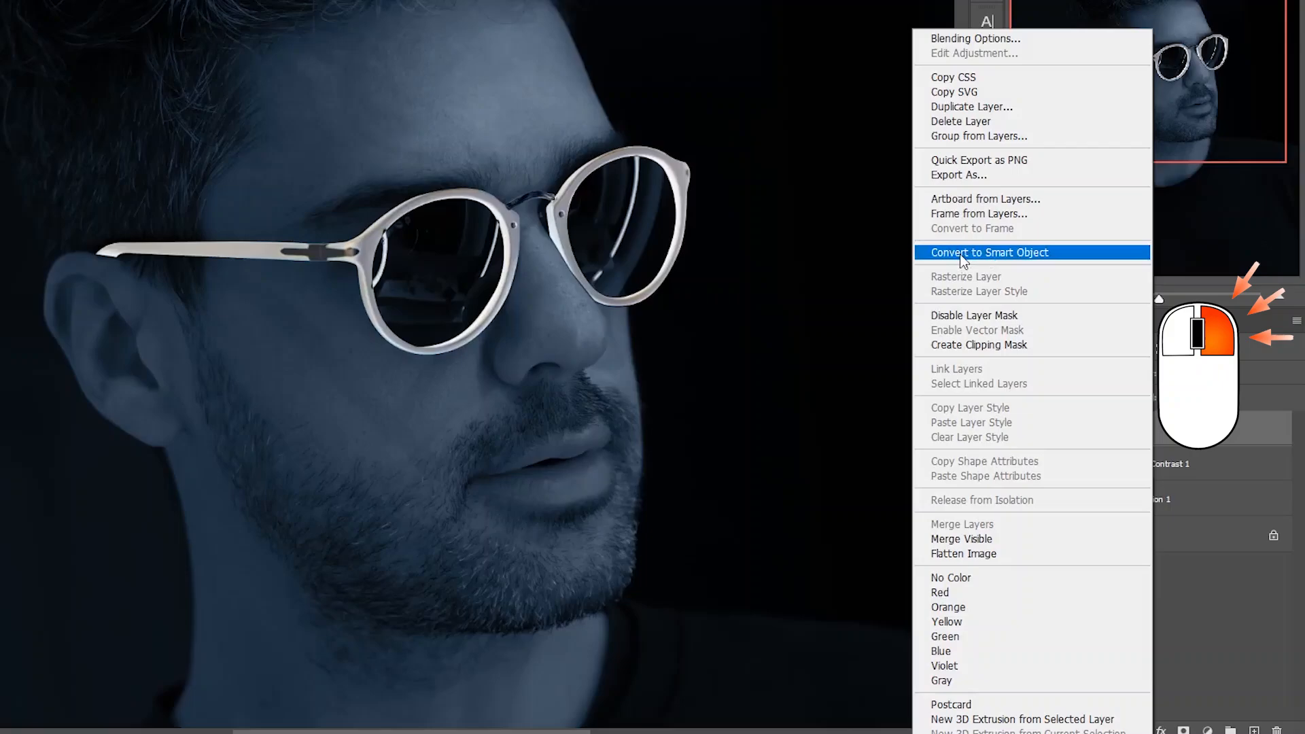
{"action": "left_click", "coordinate": [960, 254]}
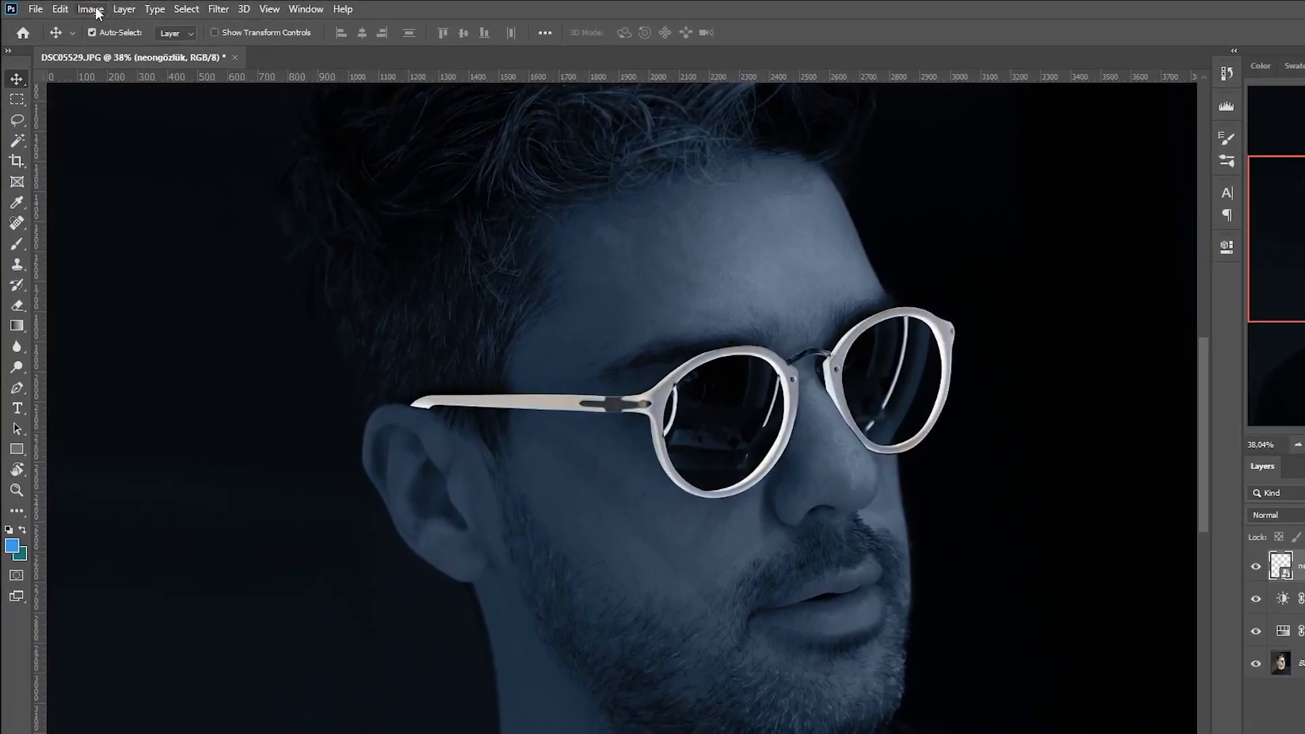
- Colorize the glasses frame blue with a Hue/Saturation adjustment of hue 224, saturation 65 and lightness +47
{"action": "left_click", "coordinate": [79, 7]}
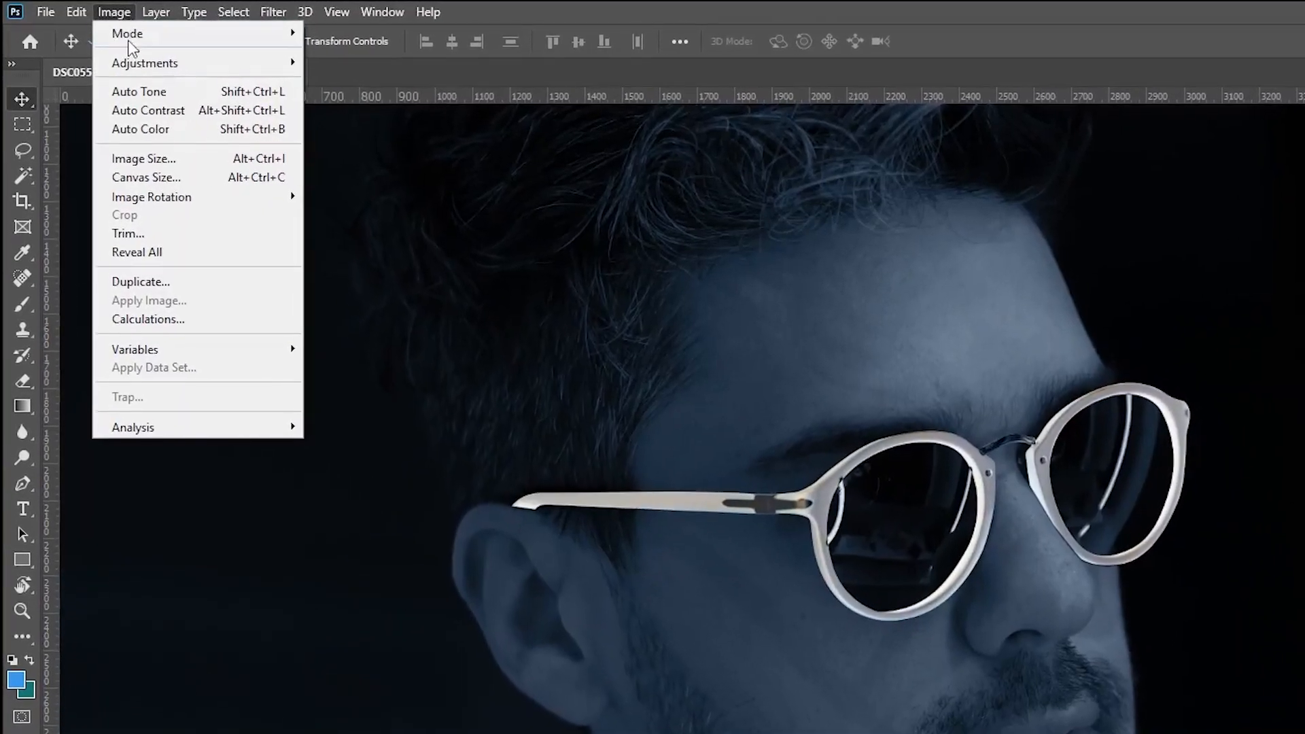
{"action": "mouse_move", "coordinate": [97, 45]}
{"action": "left_click", "coordinate": [403, 167]}
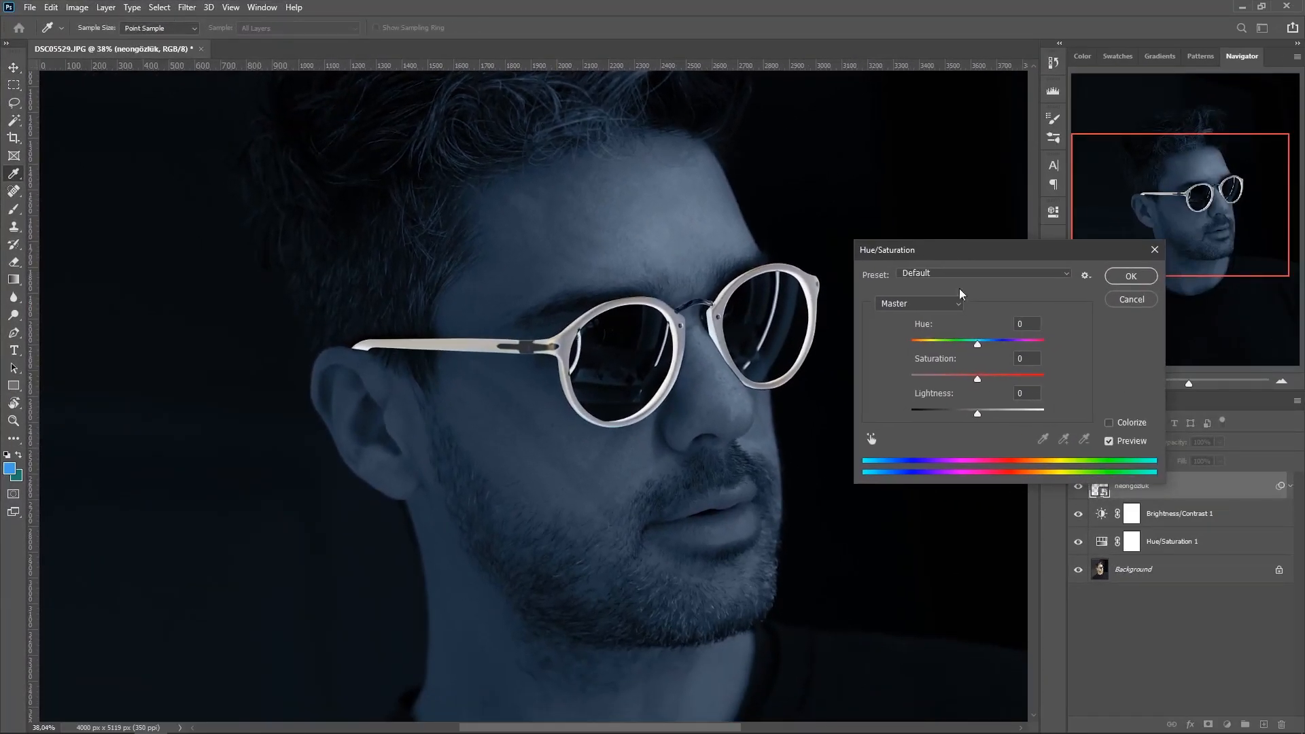
{"action": "left_click", "coordinate": [1109, 422]}
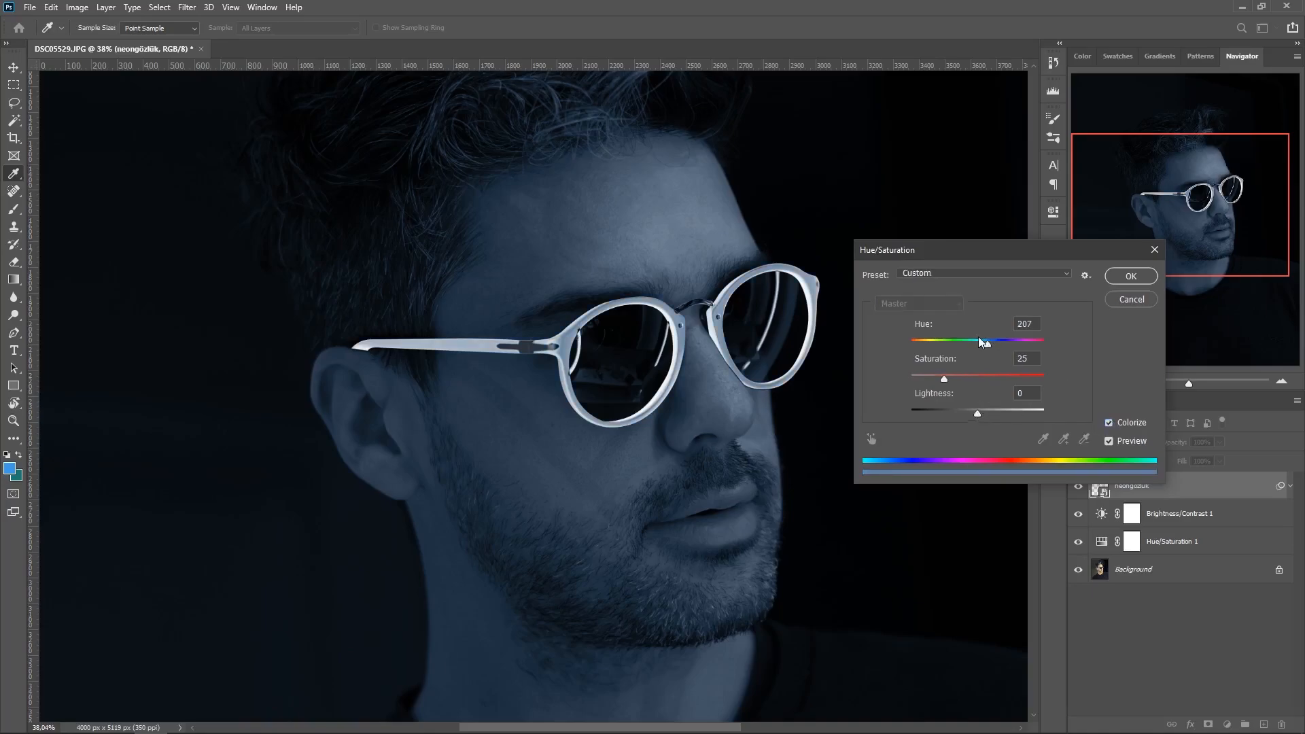
{"action": "left_click_drag", "start_coordinate": [989, 347], "coordinate": [1004, 348]}
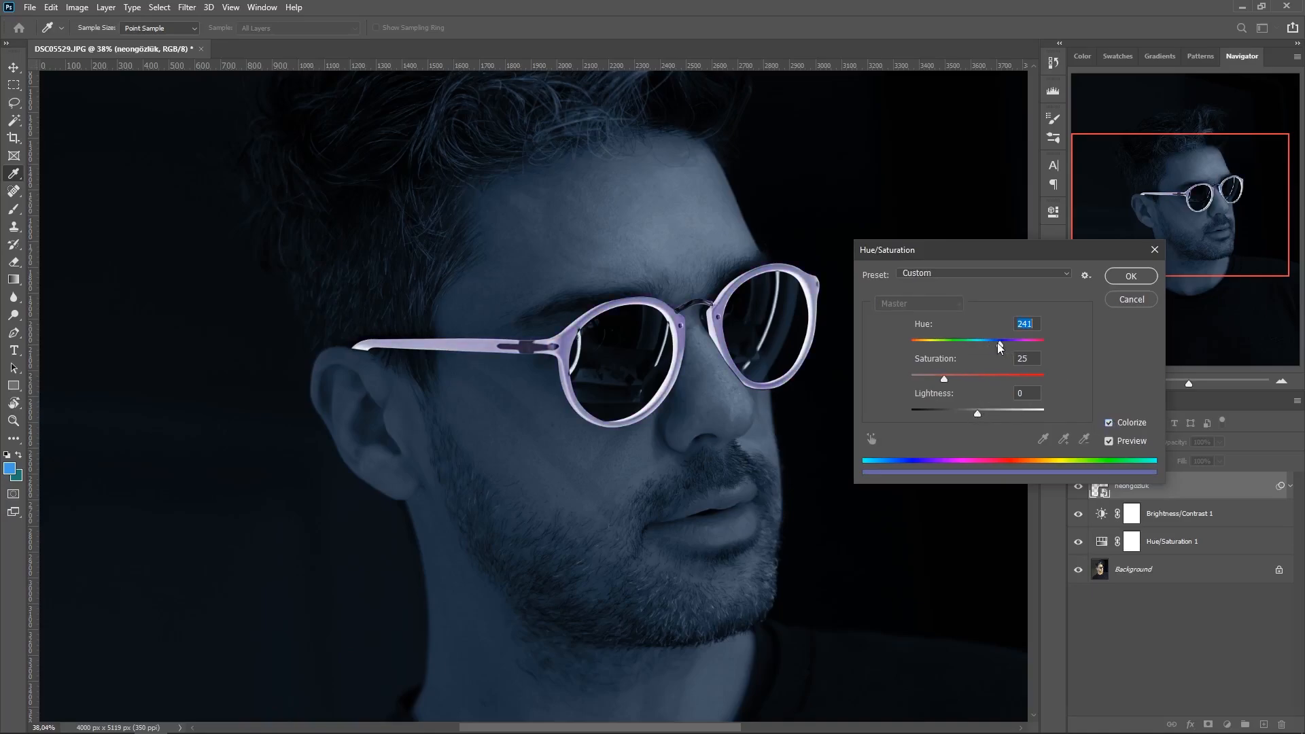
{"action": "mouse_move", "coordinate": [944, 378]}
{"action": "left_mouse_down"}
{"action": "mouse_move", "coordinate": [1004, 379]}
{"action": "mouse_move", "coordinate": [965, 379]}
{"action": "mouse_move", "coordinate": [1013, 417]}
{"action": "mouse_move", "coordinate": [990, 417]}
{"action": "mouse_move", "coordinate": [1004, 417]}
{"action": "mouse_move", "coordinate": [953, 379]}
{"action": "left_mouse_up"}
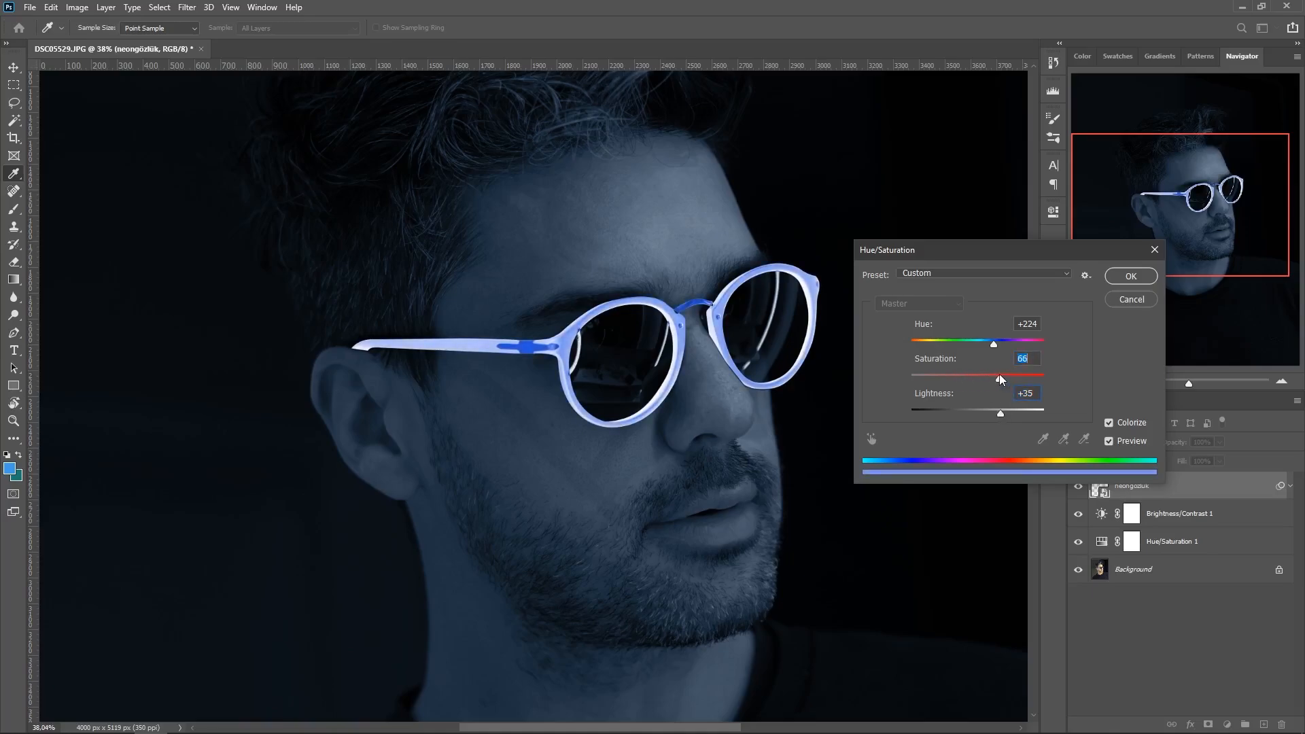
{"action": "left_click_drag", "start_coordinate": [1000, 413], "coordinate": [1007, 416]}
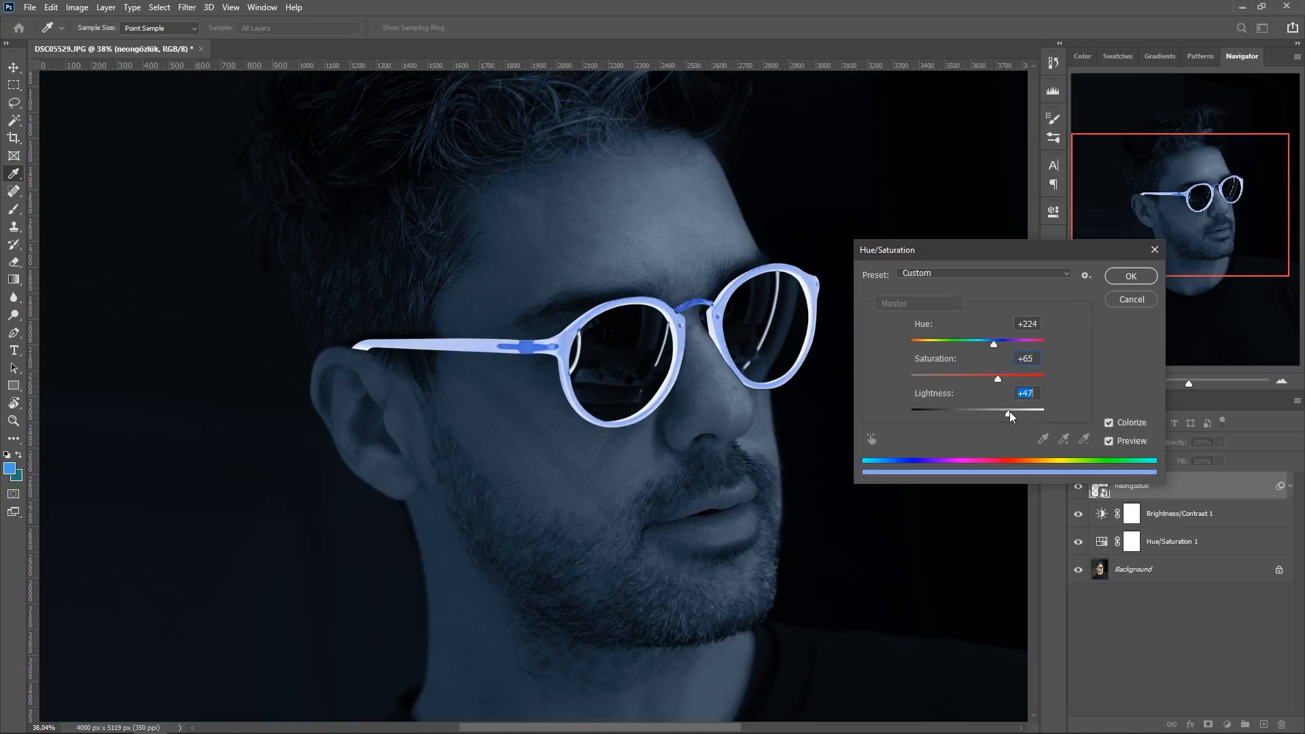
{"action": "left_click", "coordinate": [1130, 276]}
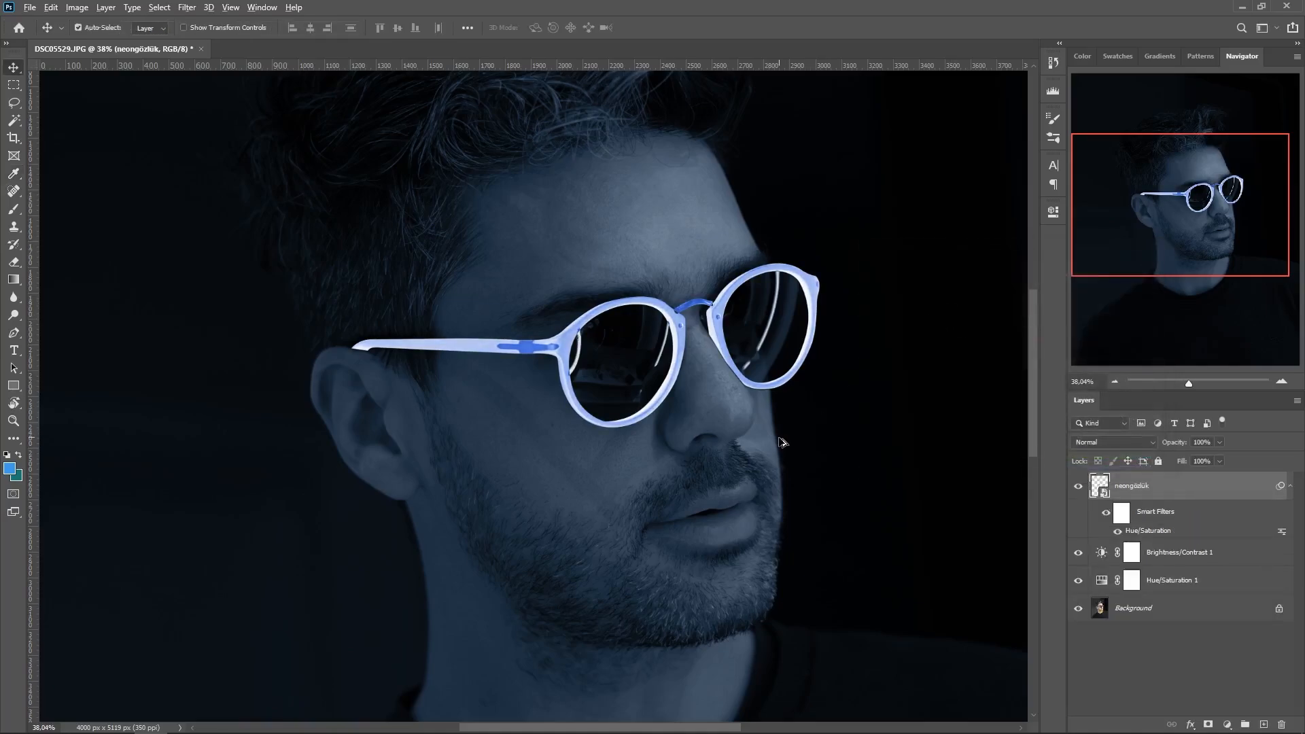
- Duplicate the neongözlük smart object layer
{"action": "scroll", "coordinate": [777, 446], "scroll_direction": "down", "scroll_amount": 5}
{"action": "scroll", "coordinate": [777, 445], "scroll_direction": "up", "scroll_amount": 4}
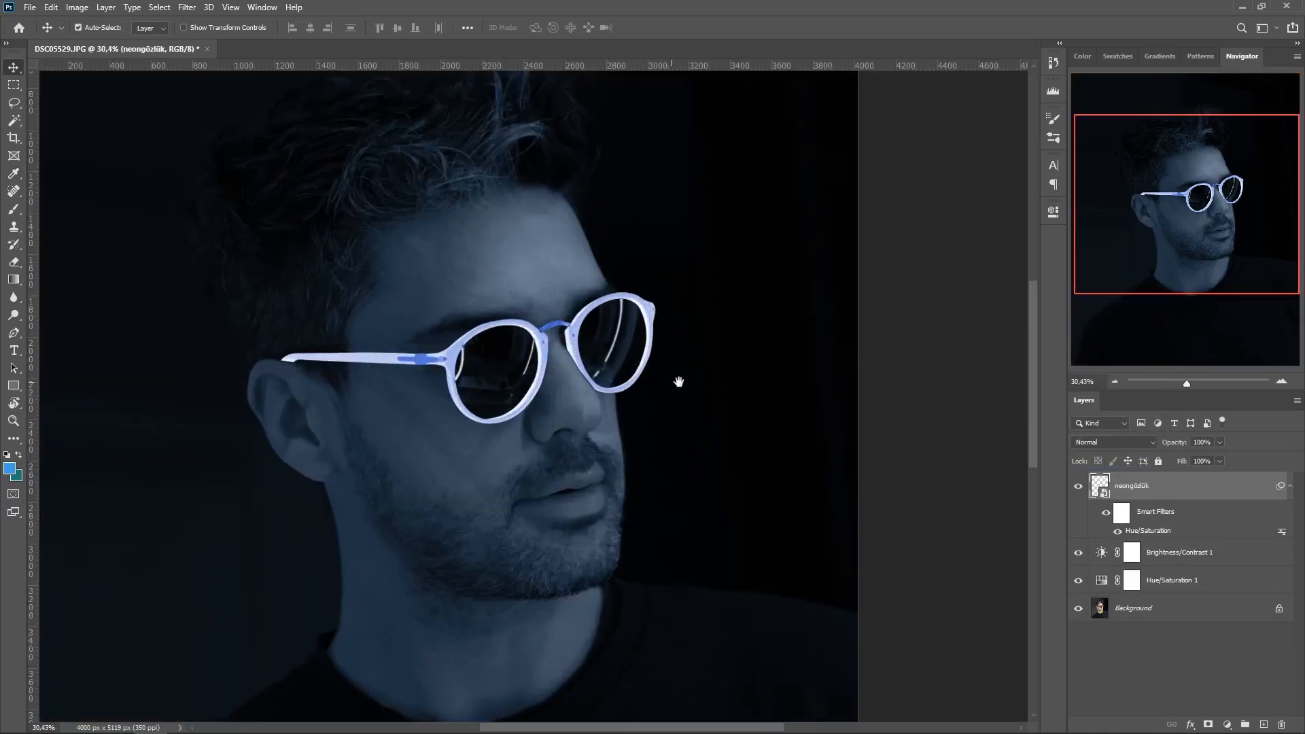
{"action": "left_click_drag", "start_coordinate": [676, 373], "coordinate": [744, 402]}
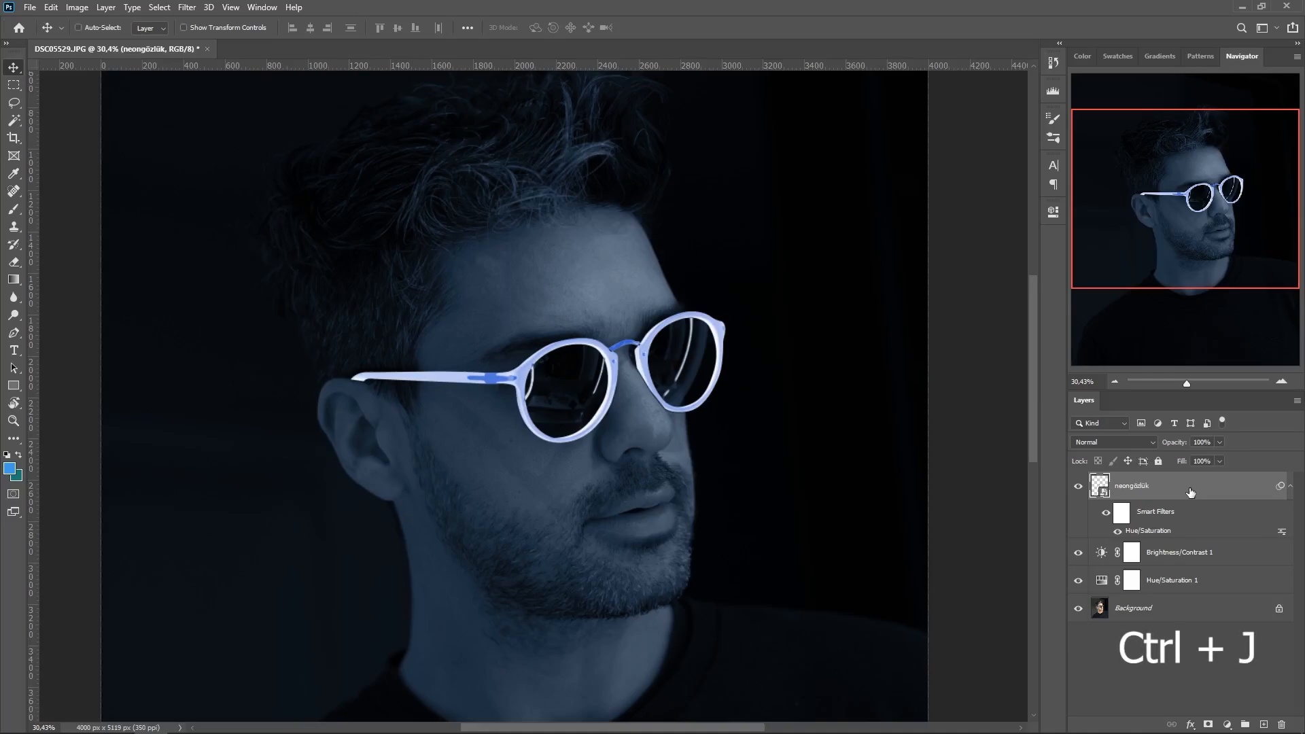
{"action": "key", "text": "ctrl+j"}
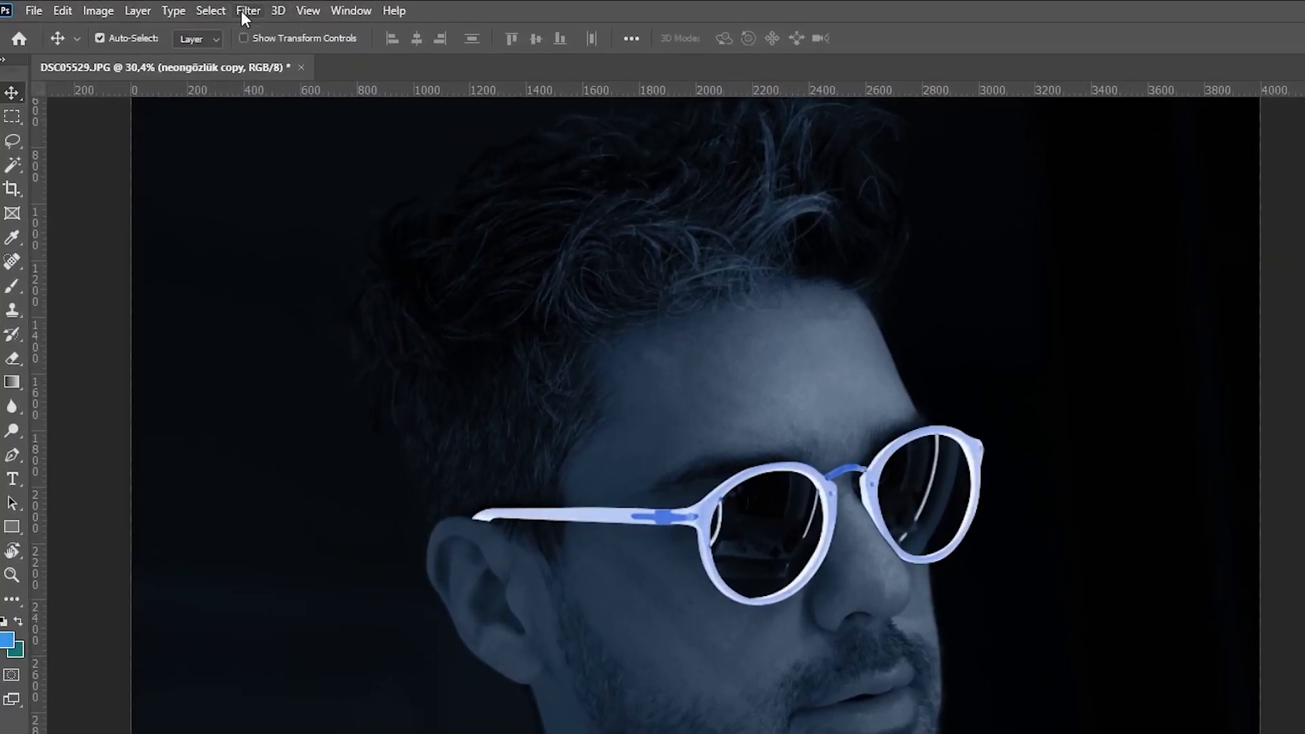
- Apply a Gaussian Blur with a 26.3-pixel radius to the neongözlük copy and set its blend mode to Screen
{"action": "left_click", "coordinate": [186, 7]}
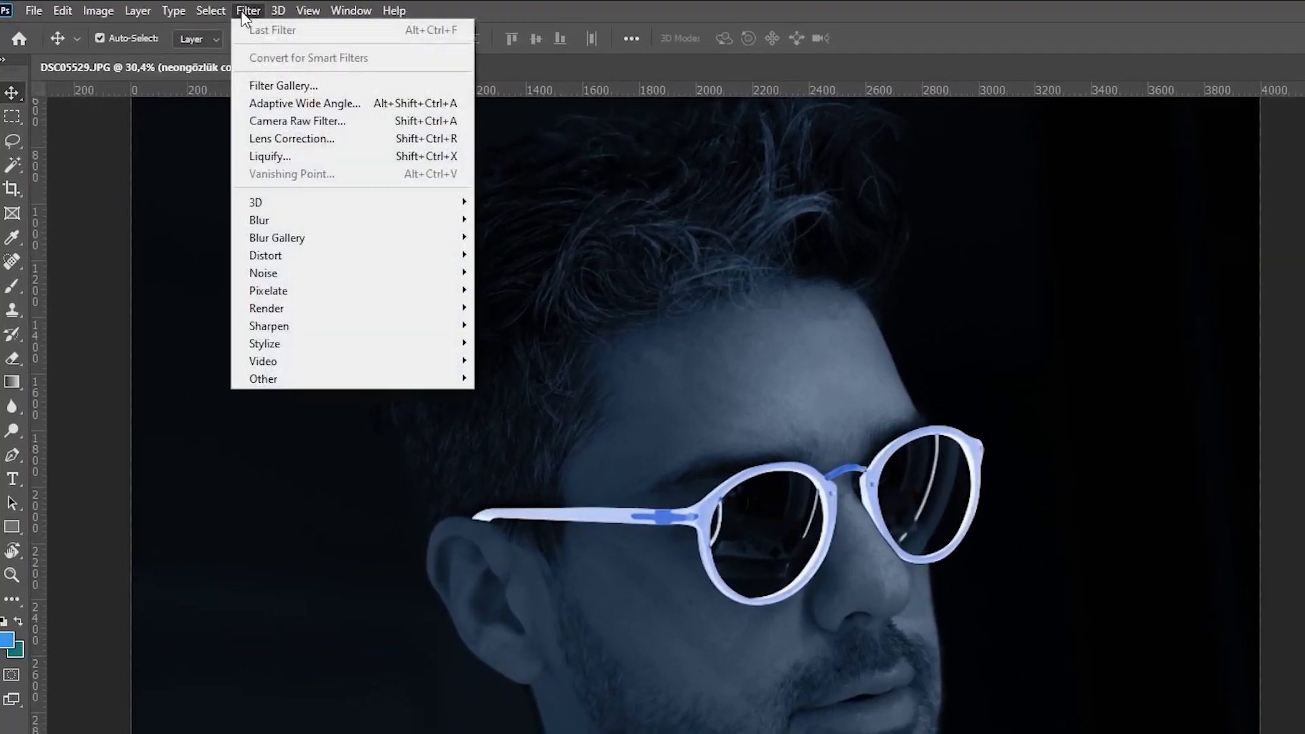
{"action": "mouse_move", "coordinate": [320, 219]}
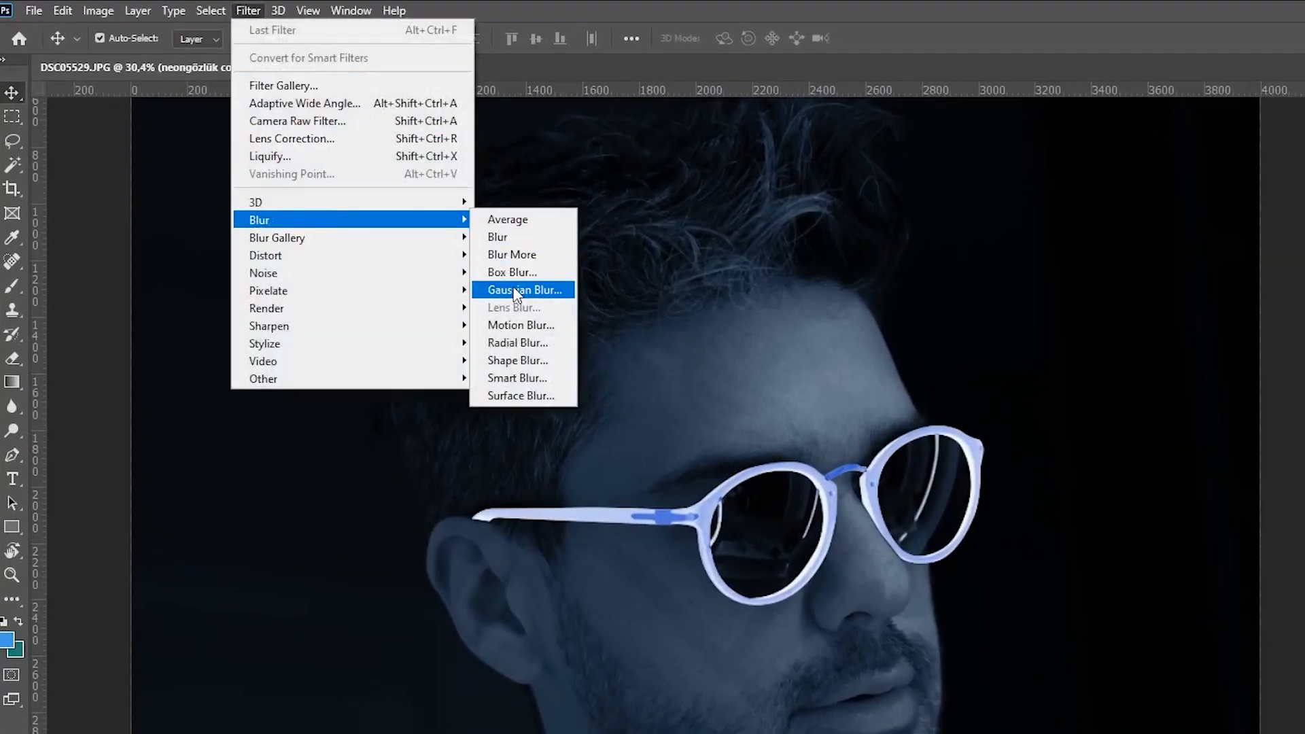
{"action": "left_click", "coordinate": [524, 288]}
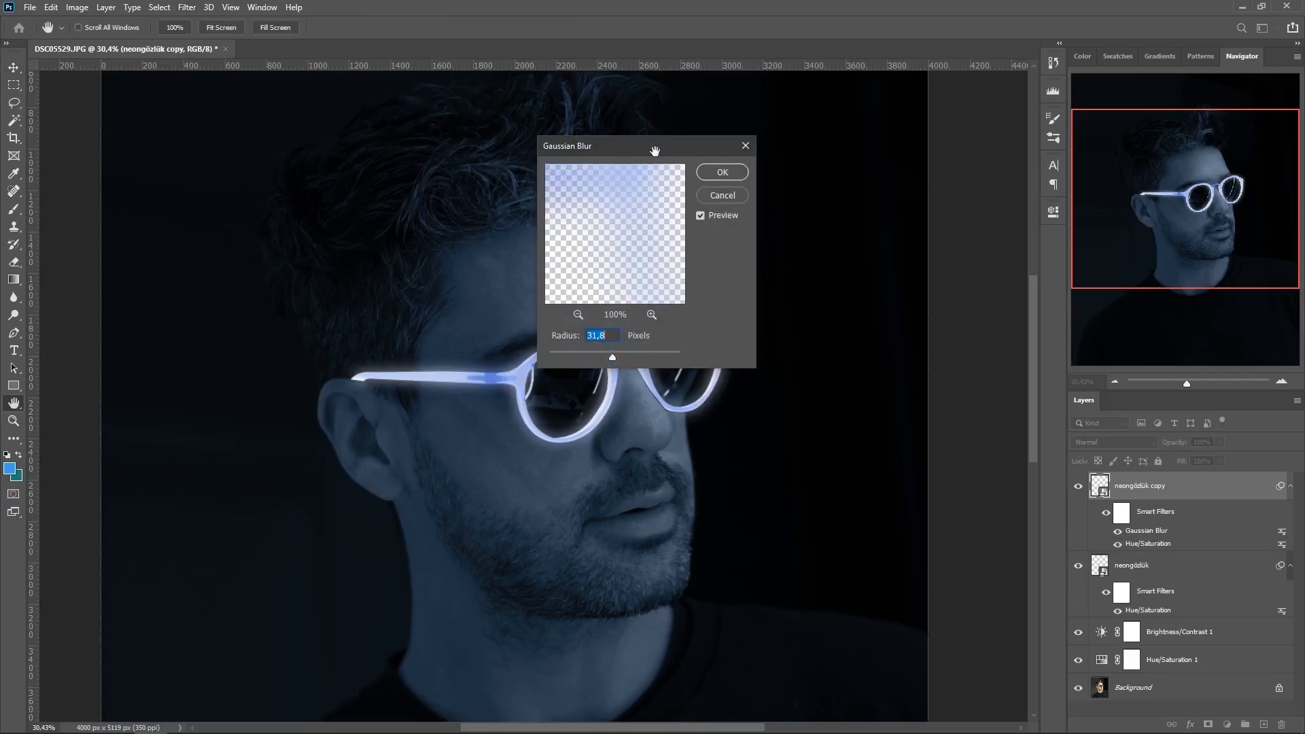
{"action": "left_click_drag", "start_coordinate": [655, 151], "coordinate": [879, 277]}
{"action": "mouse_move", "coordinate": [812, 481]}
{"action": "left_mouse_down"}
{"action": "mouse_move", "coordinate": [782, 484]}
{"action": "mouse_move", "coordinate": [834, 481]}
{"action": "left_mouse_up"}
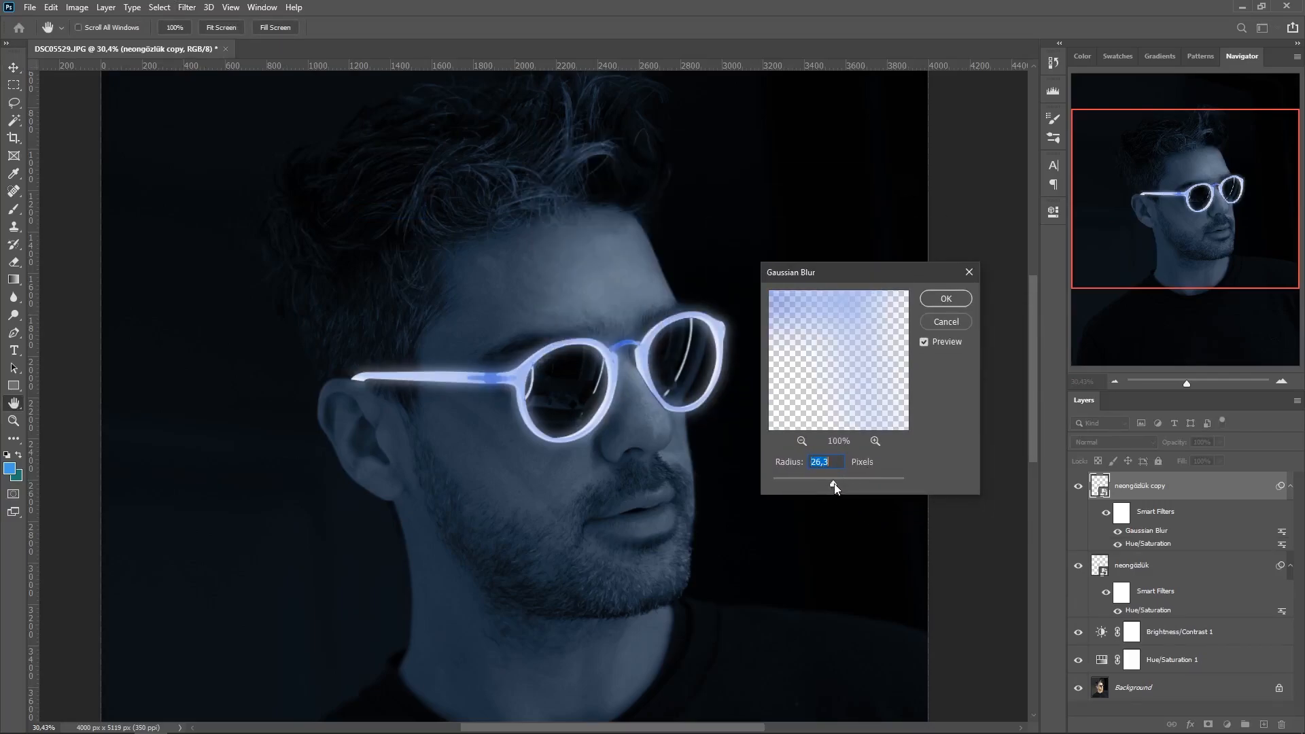
{"action": "left_click", "coordinate": [941, 299]}
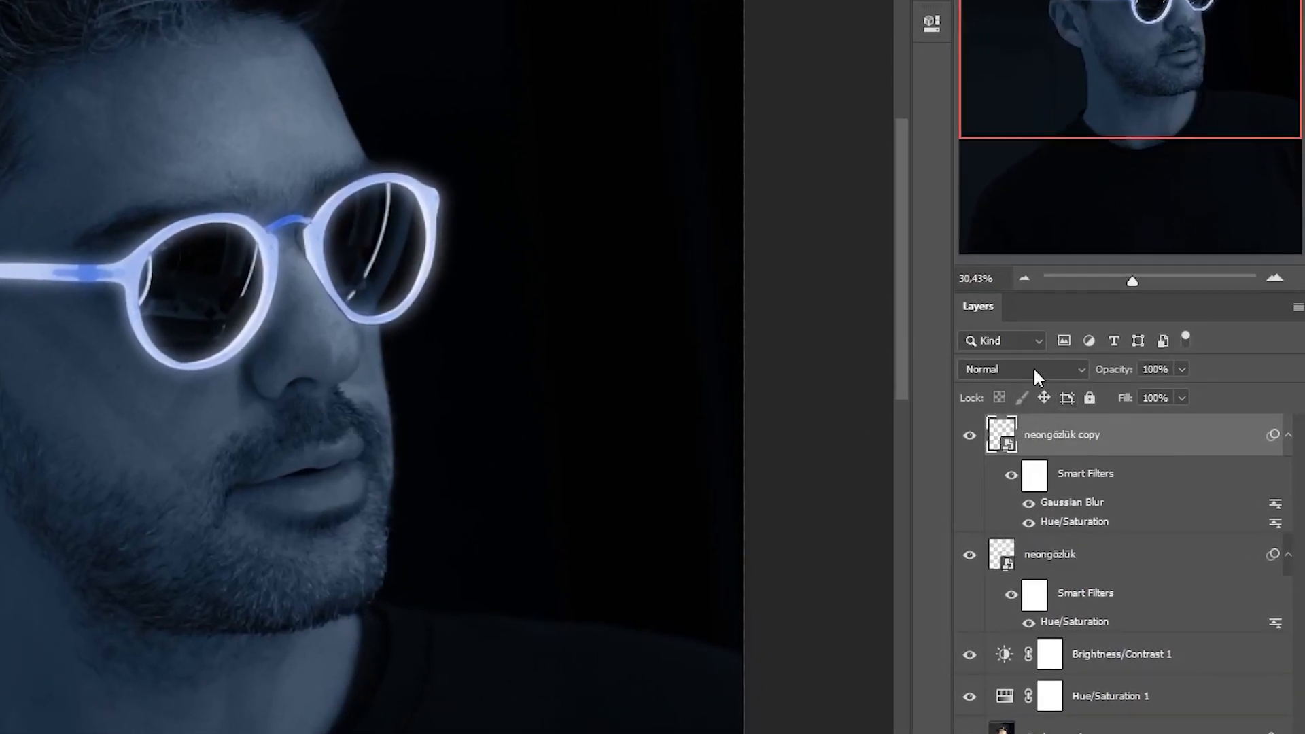
{"action": "left_click", "coordinate": [1034, 370]}
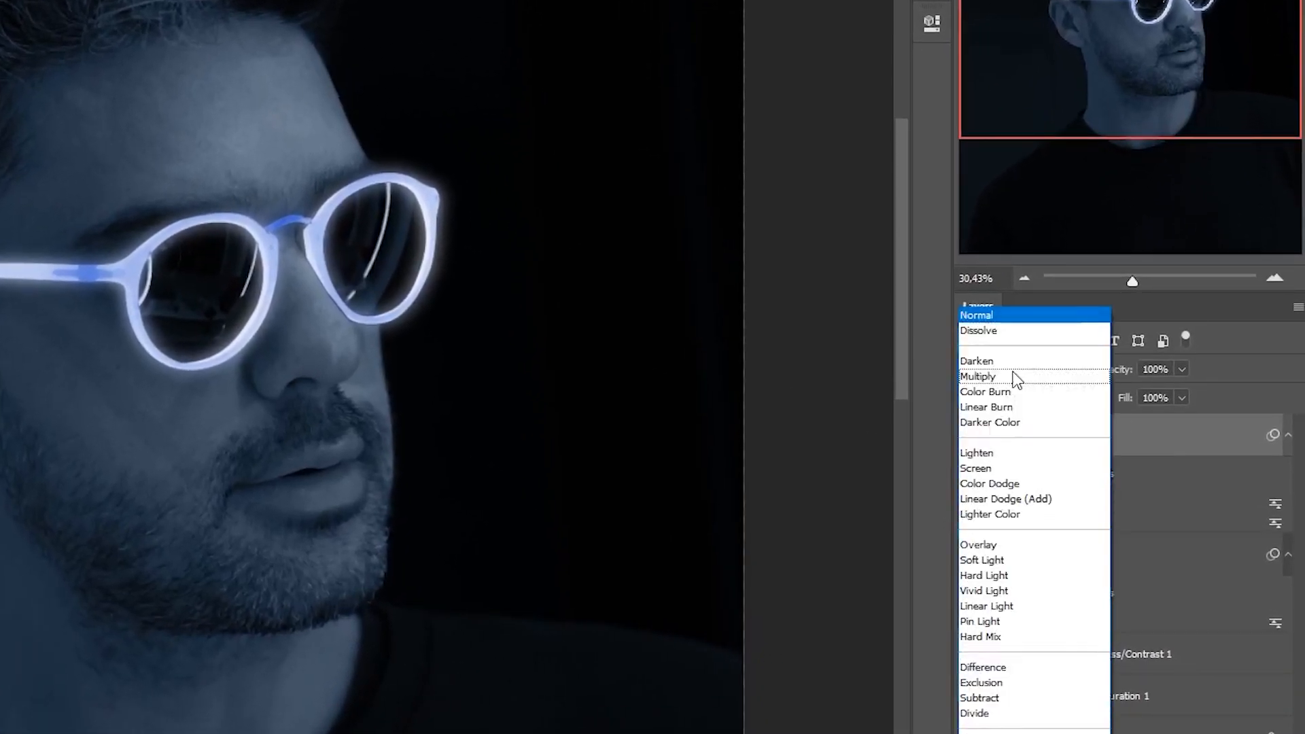
{"action": "left_click", "coordinate": [978, 468]}
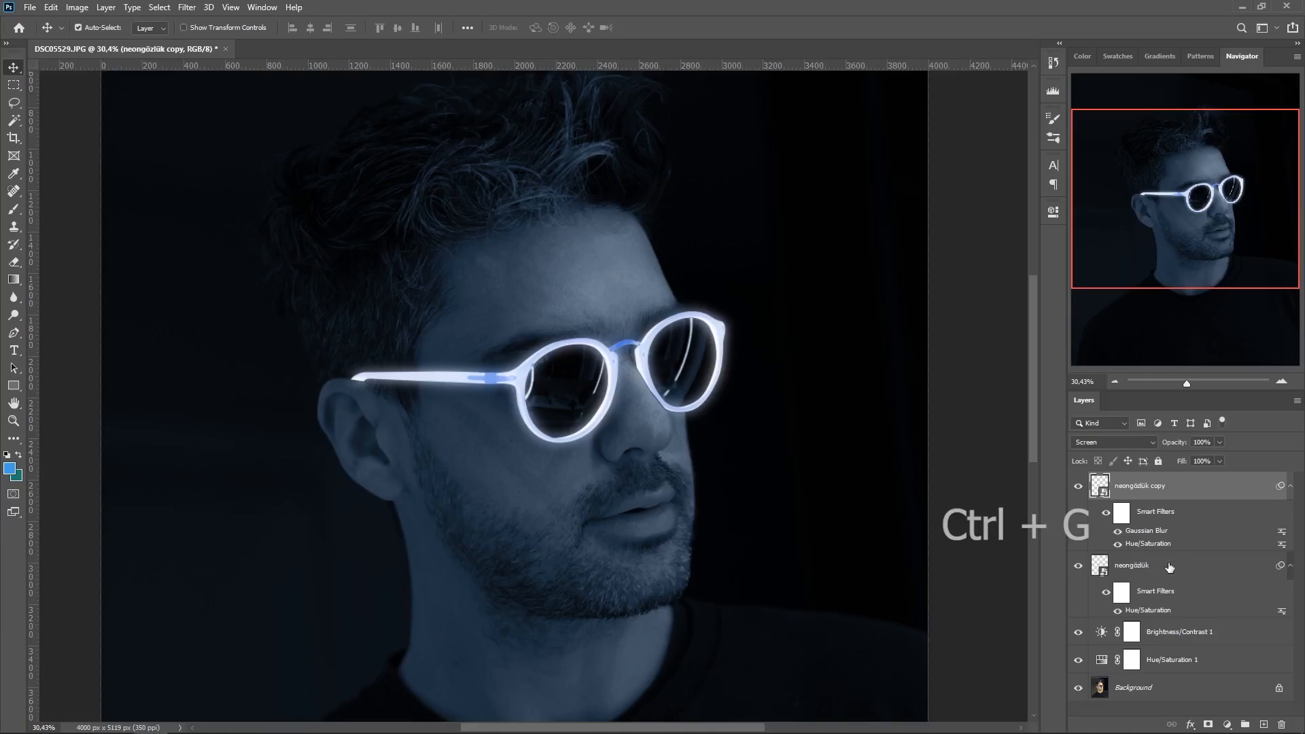
- Group both glasses layers under the name Gözlükler and add a new empty layer above the group
{"action": "left_click", "coordinate": [1154, 566], "text": "ctrl"}
{"action": "key", "text": "ctrl+g"}
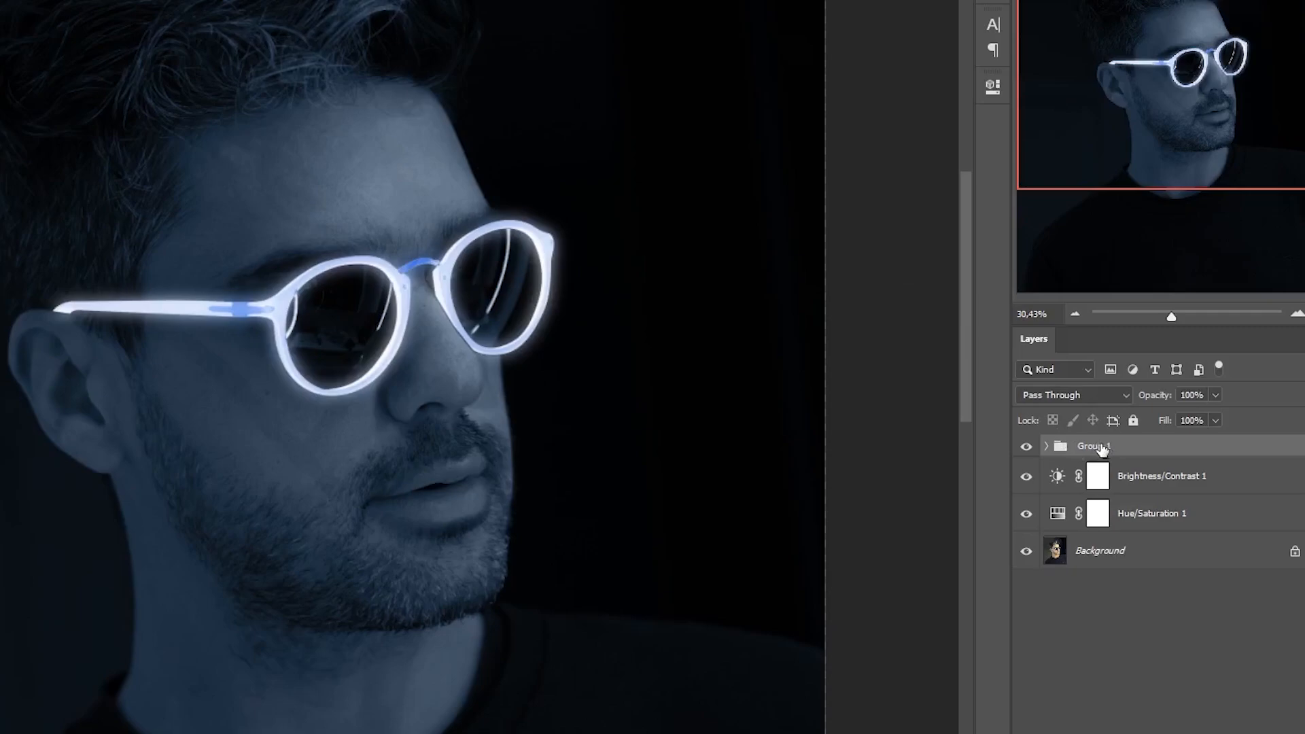
{"action": "double_click", "coordinate": [1135, 480]}
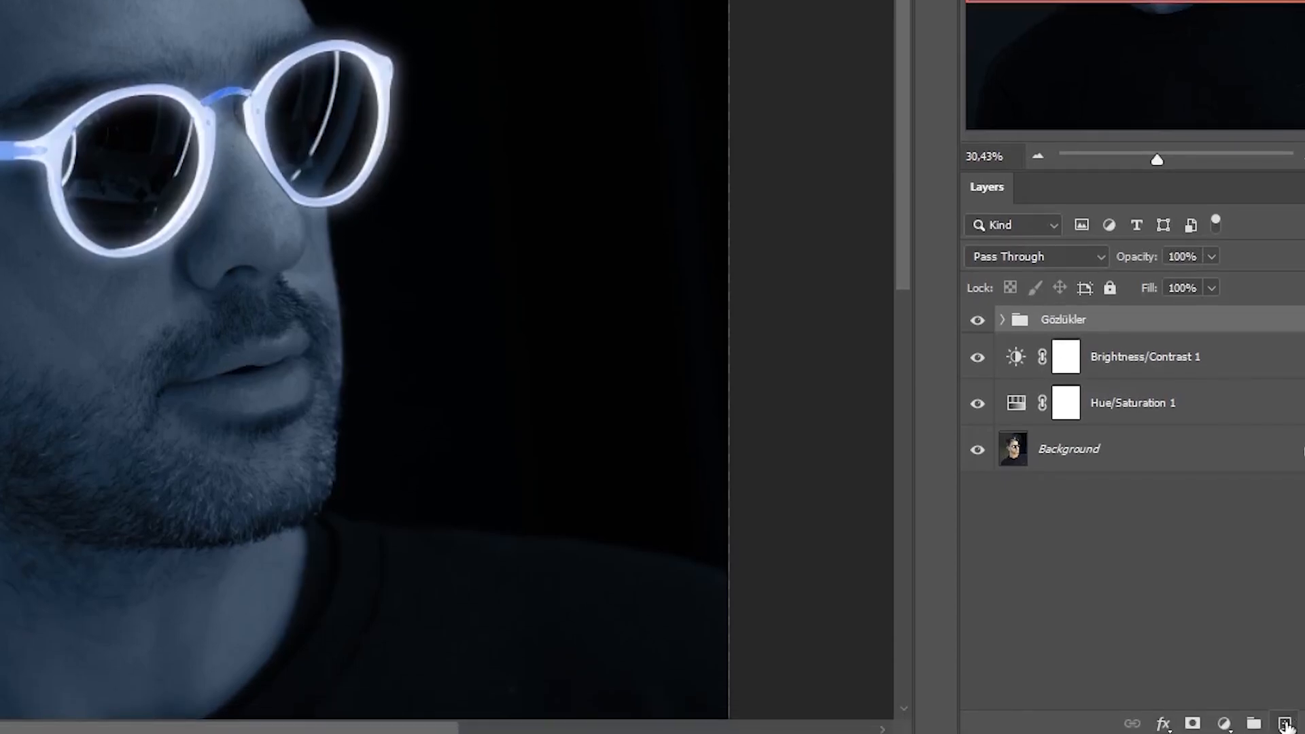
{"action": "left_click", "coordinate": [1284, 723]}
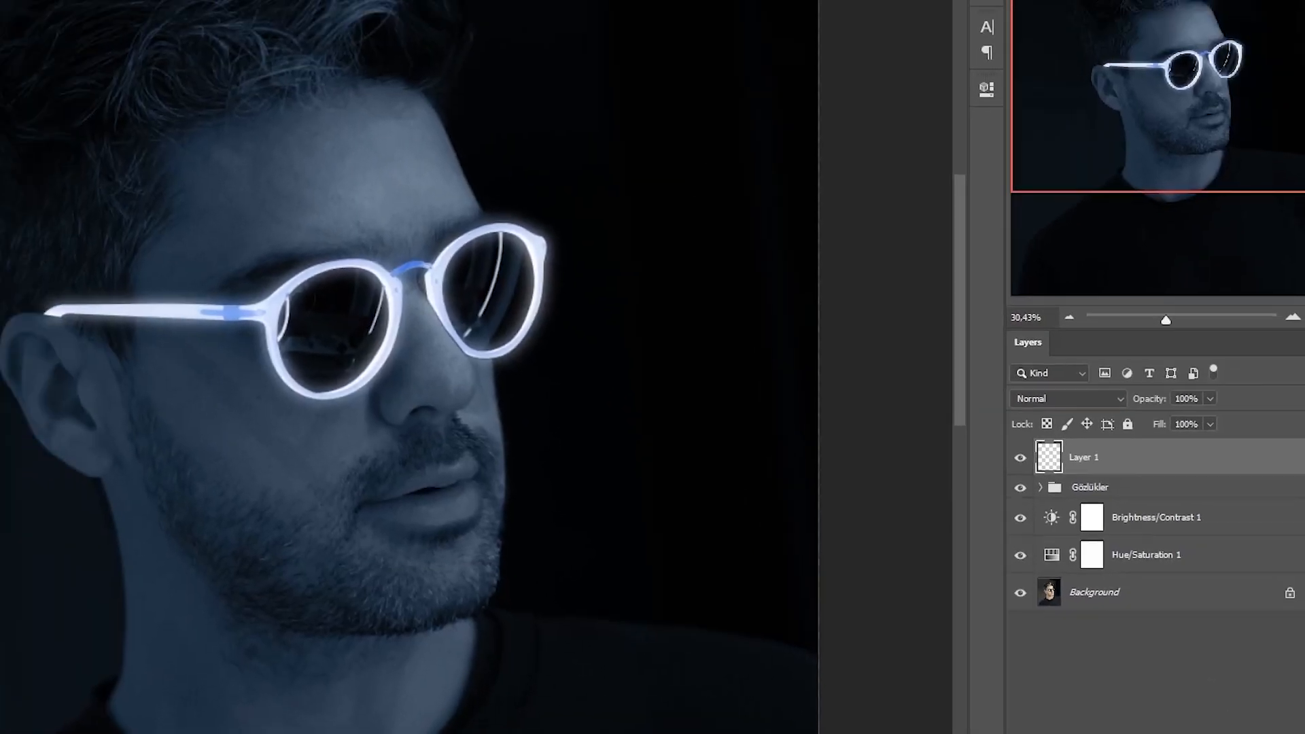
- Lower the brightness and raise the contrast further in the Brightness/Contrast 1 adjustment layer to darken the portrait
{"action": "left_click", "coordinate": [1122, 414]}
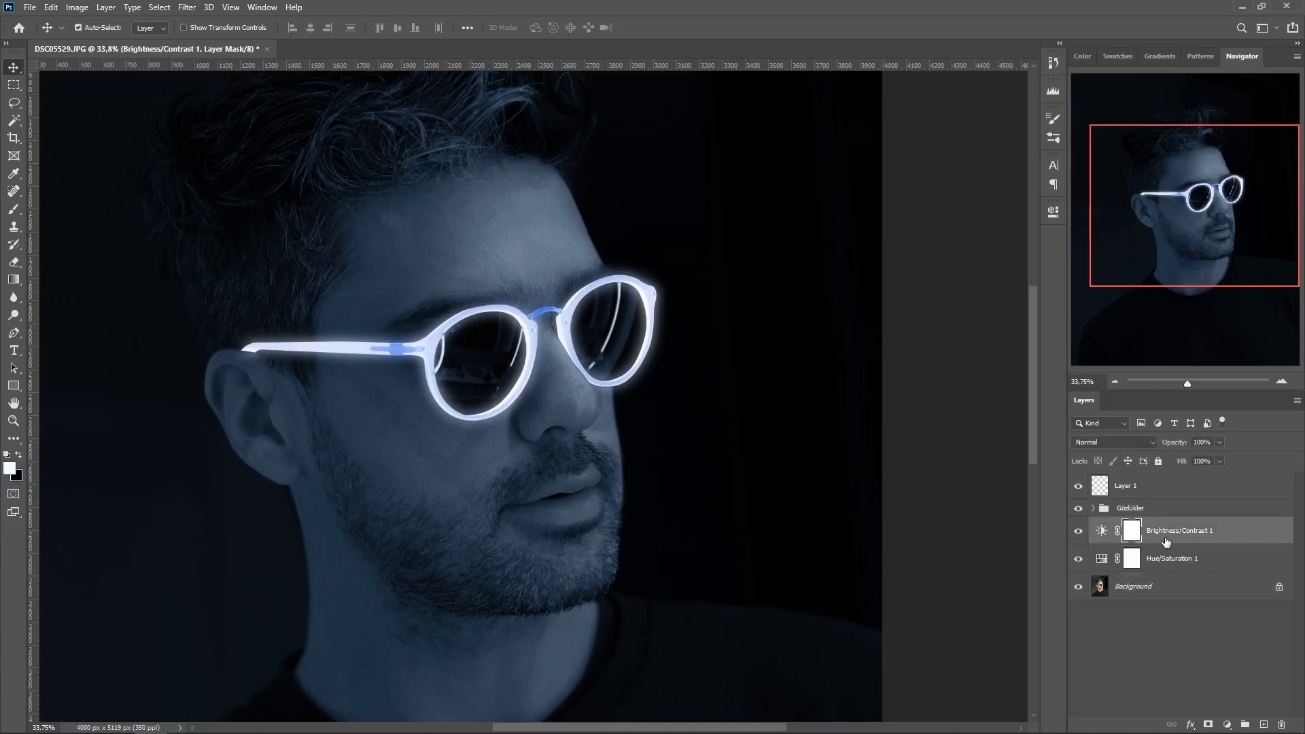
{"action": "double_click", "coordinate": [1100, 531]}
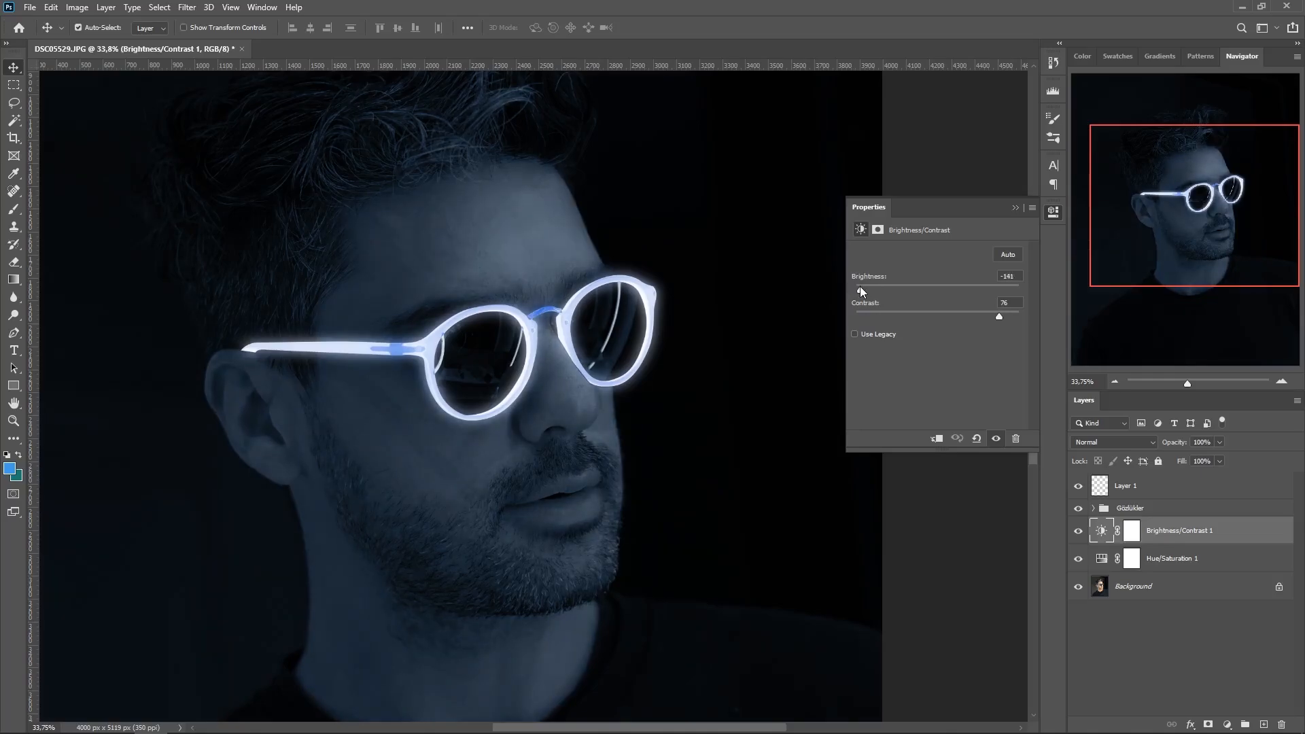
{"action": "left_click_drag", "start_coordinate": [861, 290], "coordinate": [857, 290]}
{"action": "left_click_drag", "start_coordinate": [998, 317], "coordinate": [1011, 318]}
{"action": "left_click", "coordinate": [1150, 605]}
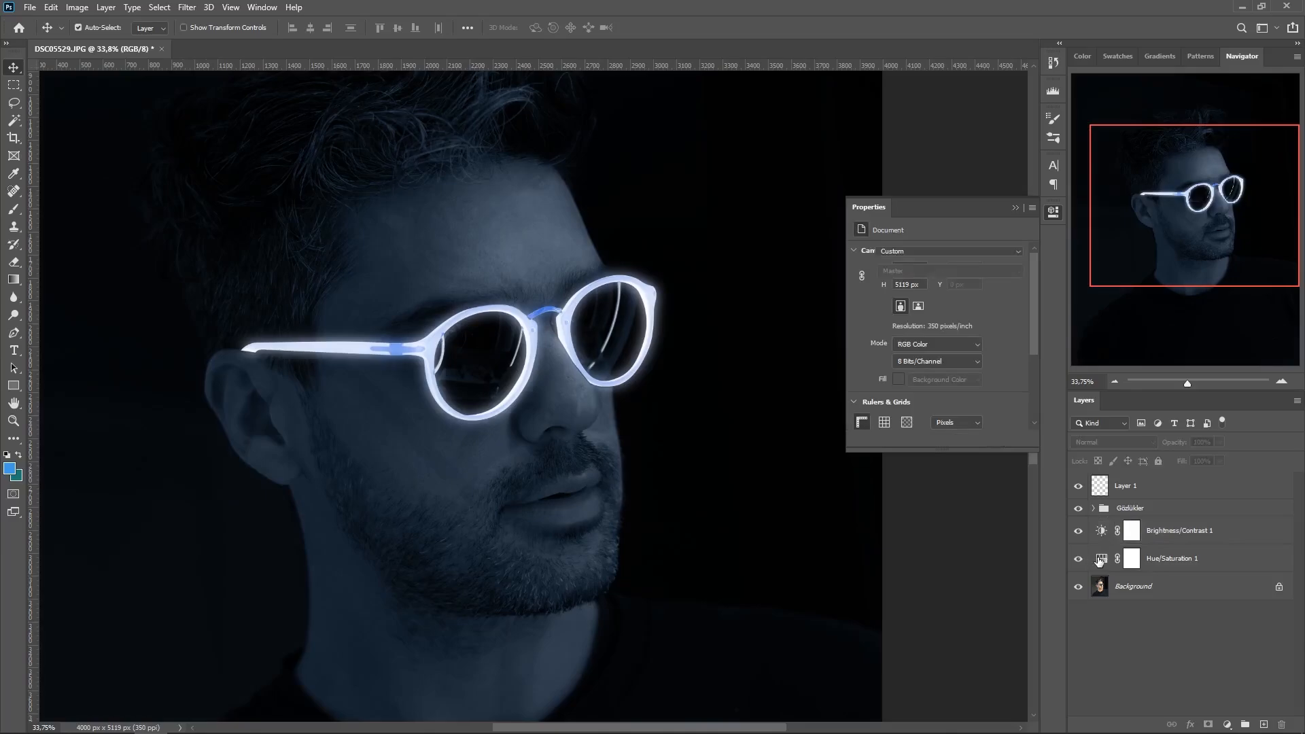
- Set the lightness of the Hue/Saturation 1 adjustment layer to +3
{"action": "left_click", "coordinate": [1099, 560]}
{"action": "left_click_drag", "start_coordinate": [934, 354], "coordinate": [939, 354]}
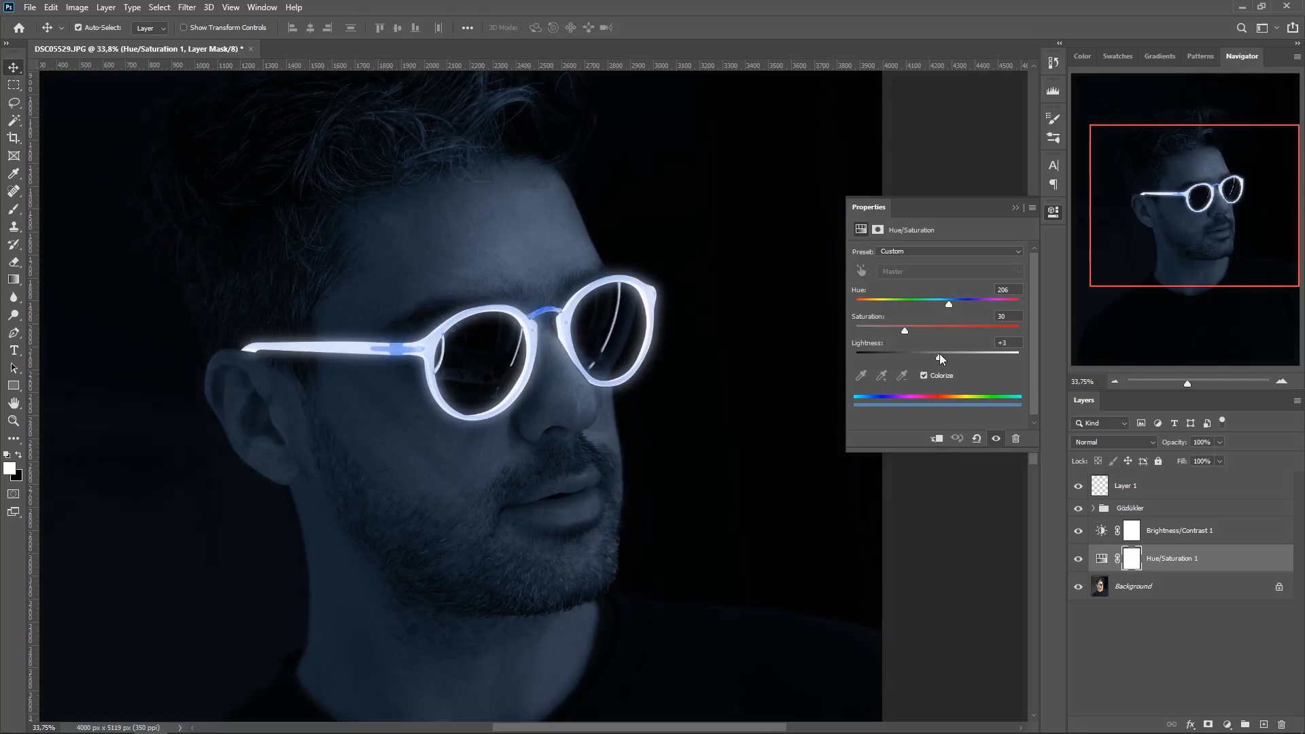
{"action": "left_click", "coordinate": [1015, 207]}
{"action": "scroll", "coordinate": [632, 448], "scroll_direction": "down", "scroll_amount": 5}
{"action": "scroll", "coordinate": [623, 451], "scroll_direction": "up", "scroll_amount": 6}
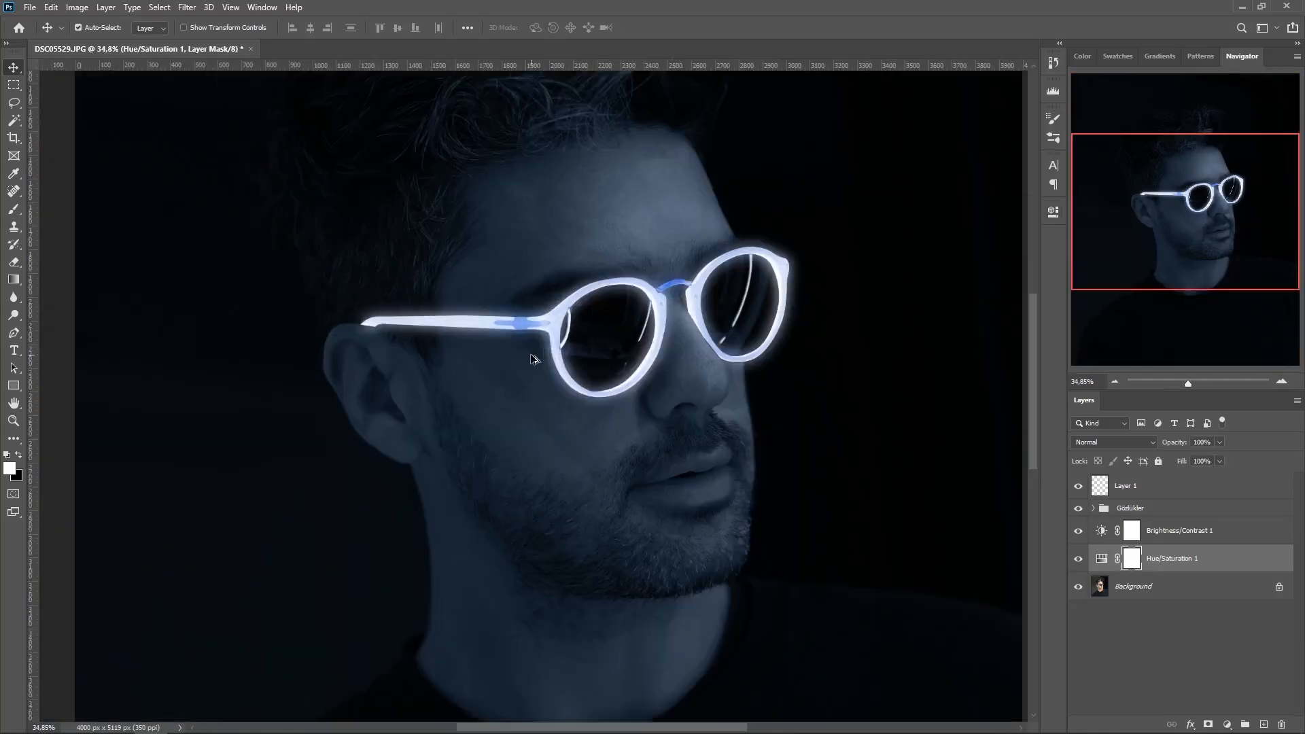
- Select Layer 1 and set up the Brush tool with the pale blue dfe8fa sampled from the glasses frame as foreground color
{"action": "left_click", "coordinate": [1135, 488]}
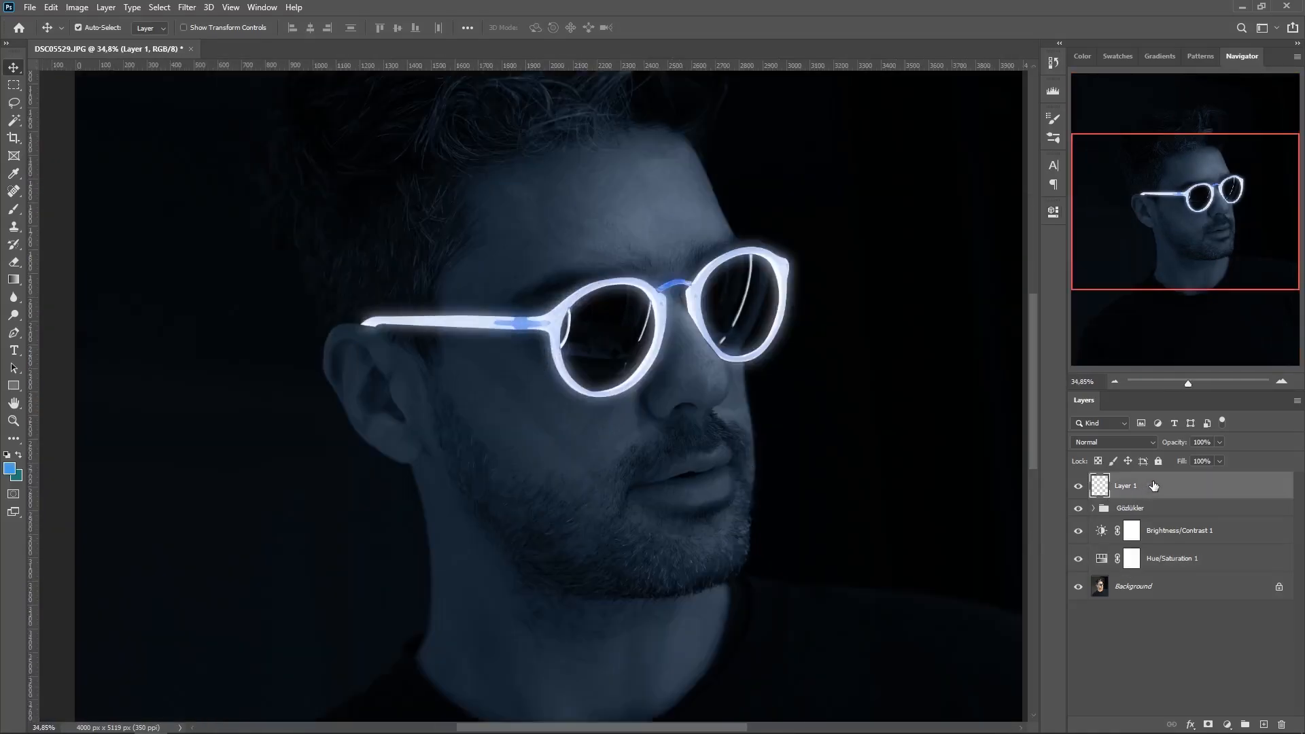
{"action": "left_click", "coordinate": [15, 216]}
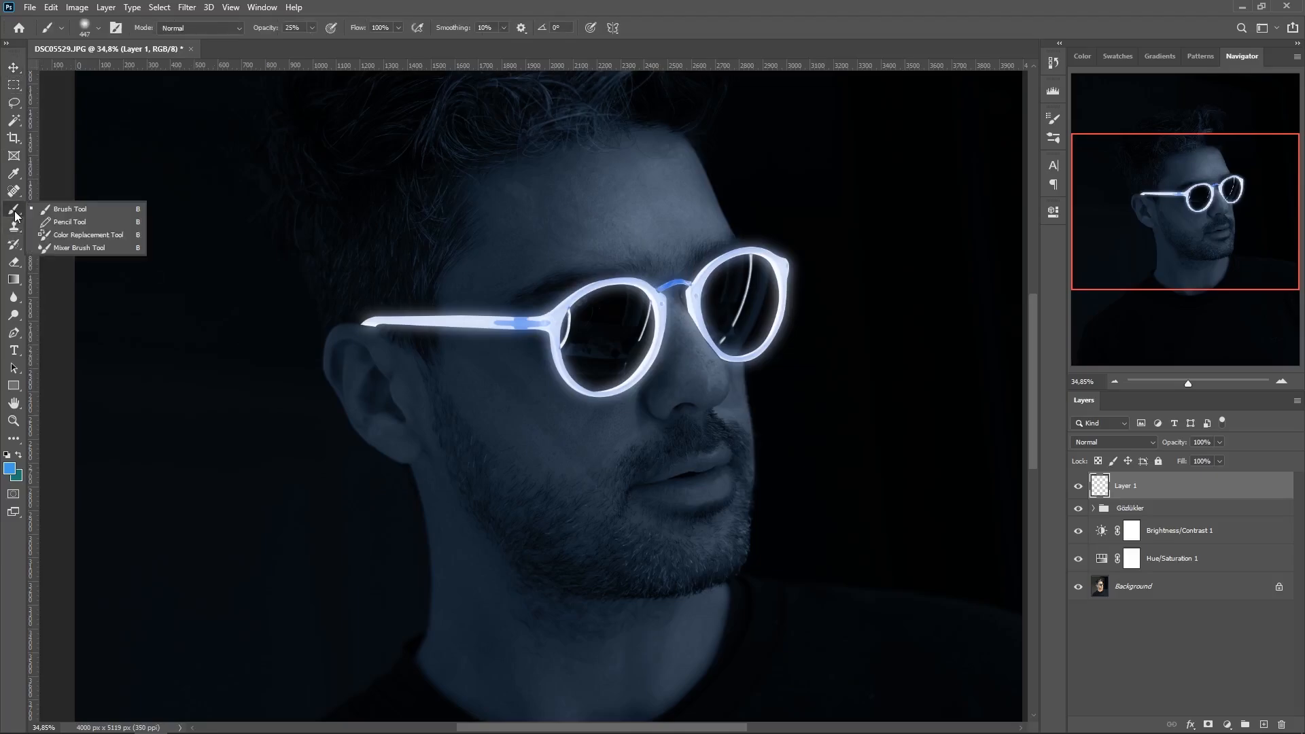
{"action": "left_click", "coordinate": [62, 209]}
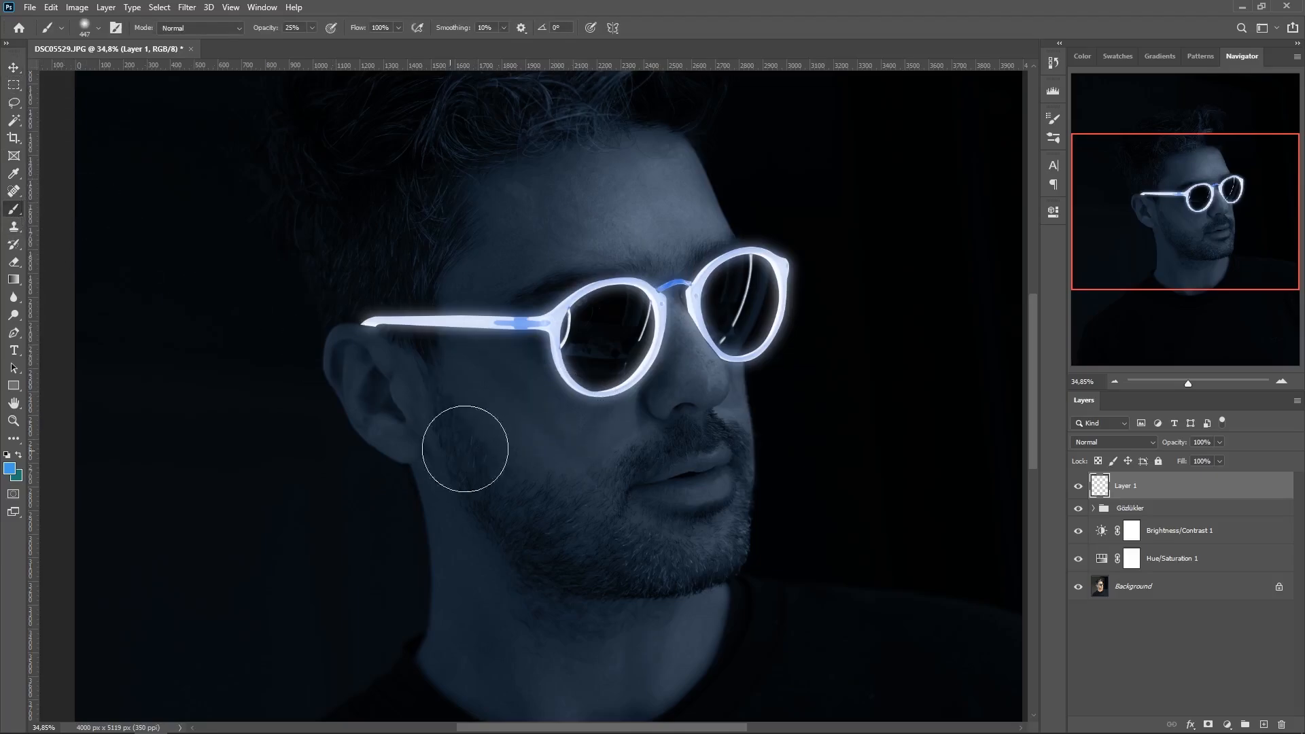
{"action": "left_click", "coordinate": [10, 468]}
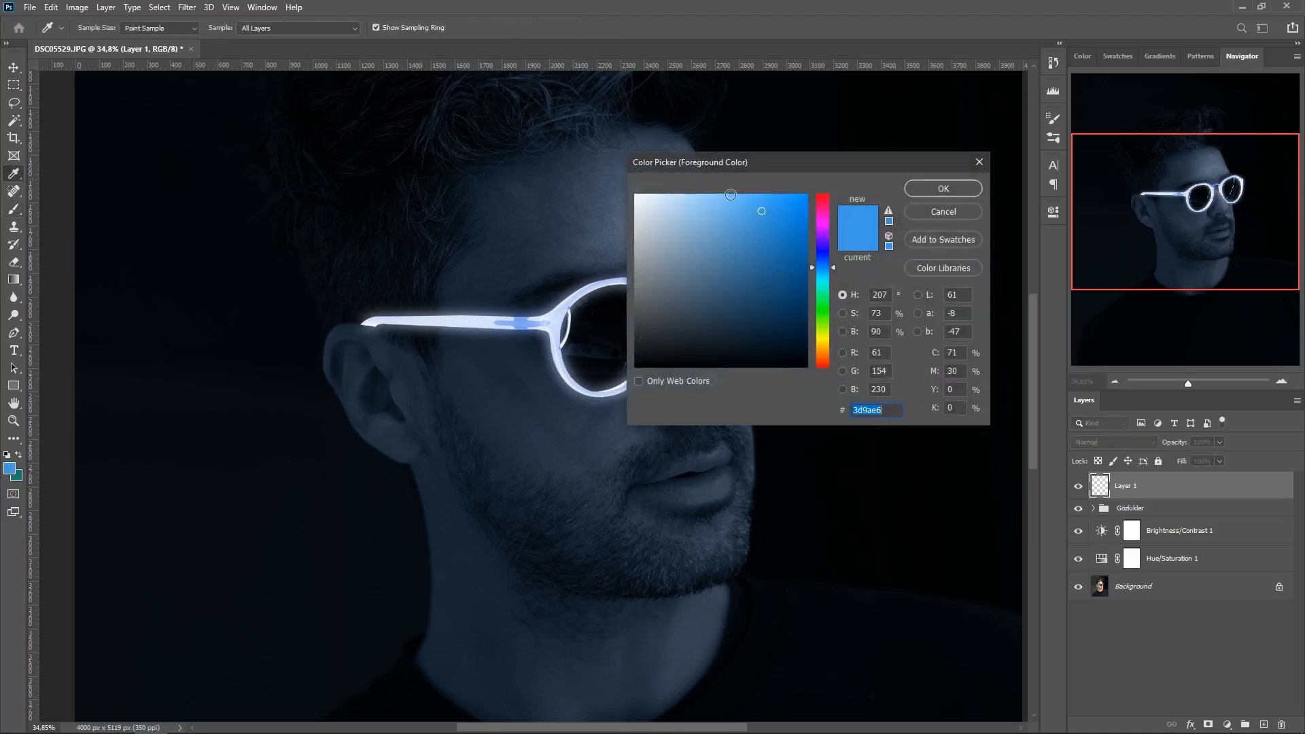
{"action": "left_click_drag", "start_coordinate": [743, 167], "coordinate": [951, 186]}
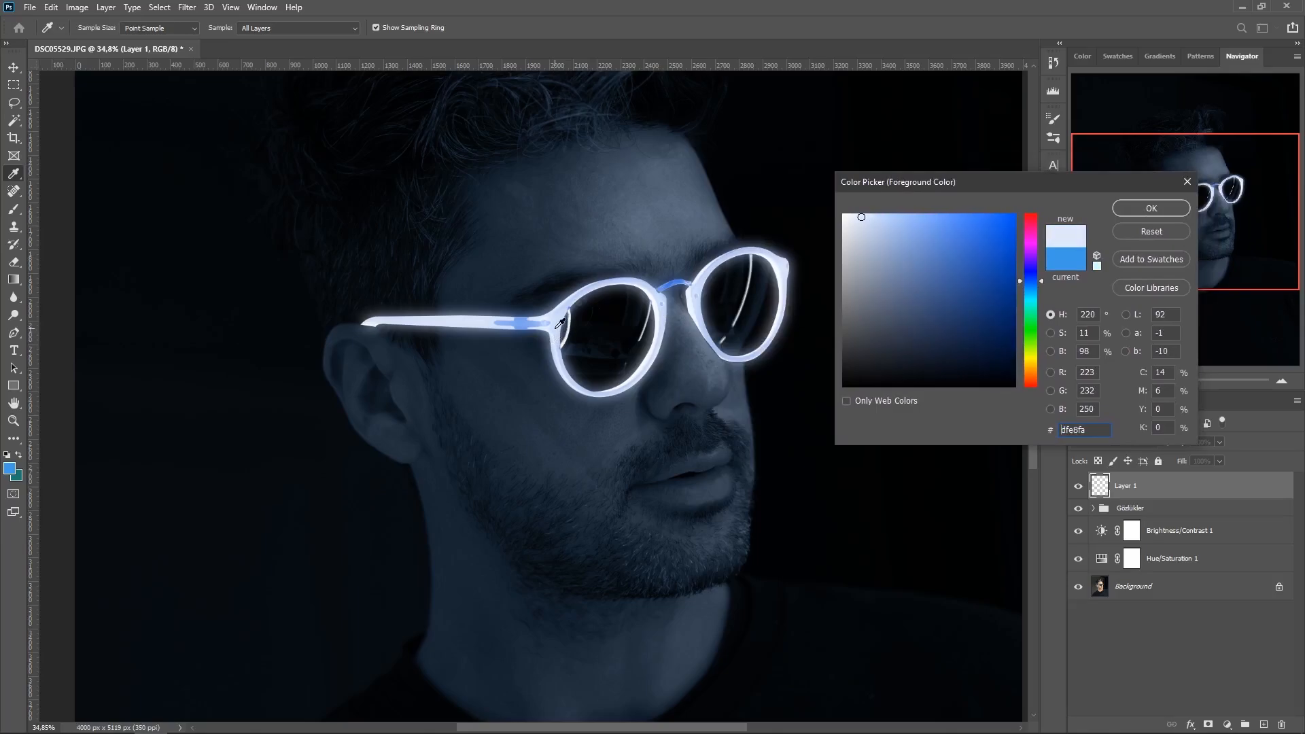
{"action": "left_click", "coordinate": [1151, 208]}
{"action": "key", "text": "b"}
{"action": "scroll", "coordinate": [697, 401], "scroll_direction": "up", "scroll_amount": 5}
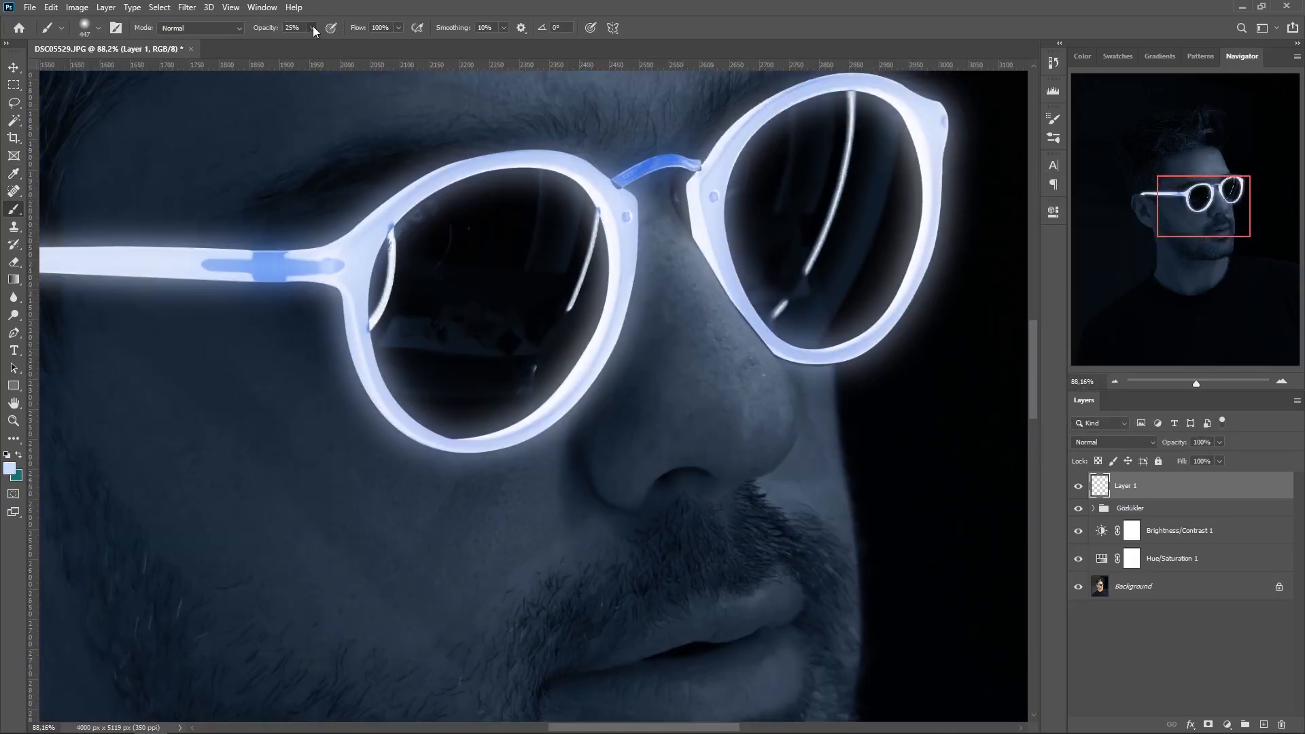
{"action": "left_click", "coordinate": [312, 28]}
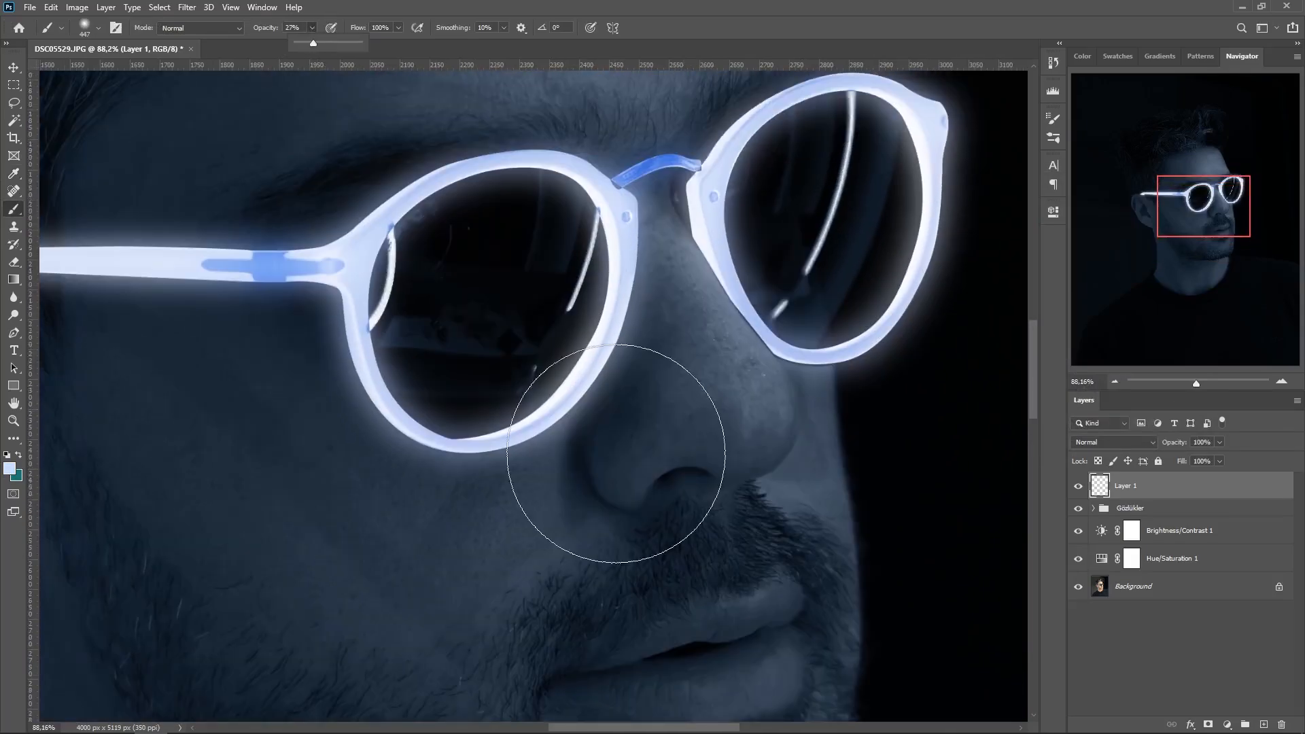
{"action": "left_click", "coordinate": [625, 420]}
{"action": "key", "text": "ctrl+z"}
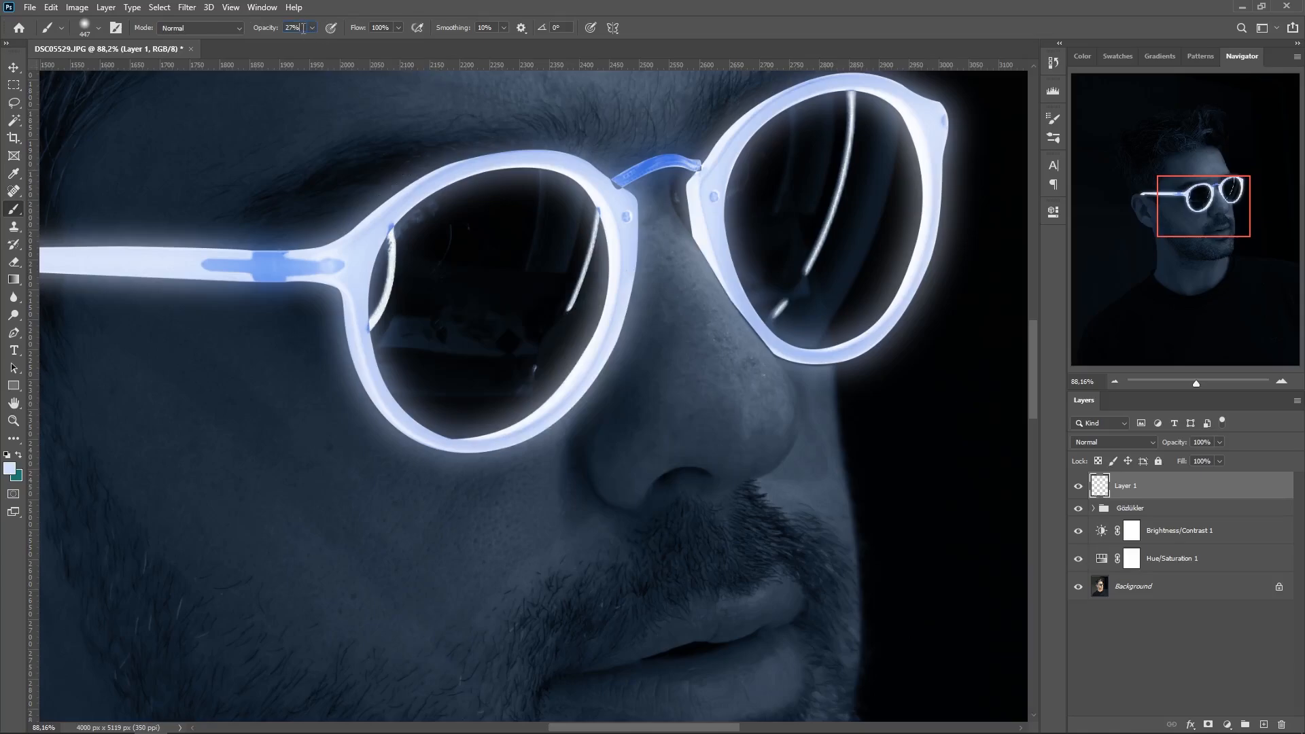
{"action": "right_click", "coordinate": [636, 362], "text": "alt"}
{"action": "left_click", "coordinate": [667, 330]}
{"action": "mouse_move", "coordinate": [641, 368]}
{"action": "left_mouse_down"}
{"action": "mouse_move", "coordinate": [620, 417]}
{"action": "mouse_move", "coordinate": [620, 367]}
{"action": "left_mouse_up"}
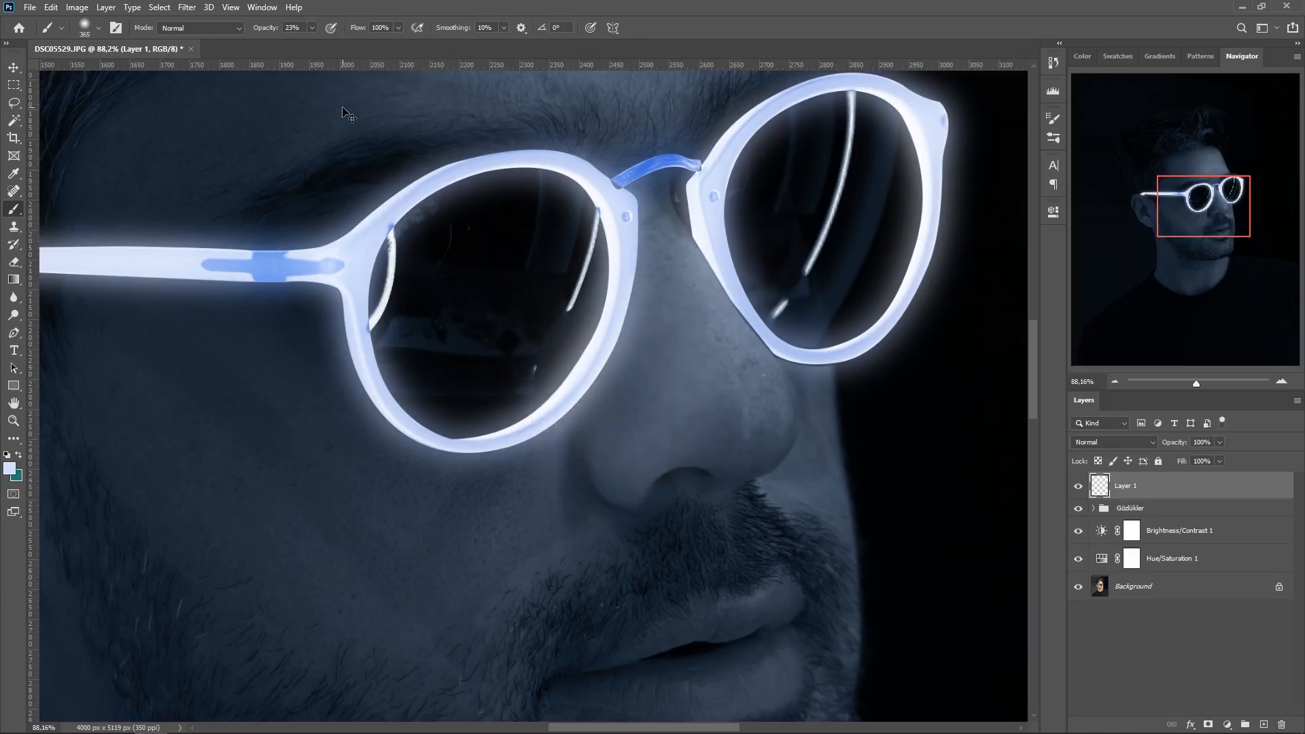
{"action": "key", "text": "ctrl+z"}
- Paint soft glow beside the nose and below the temple arm at 15% brush opacity, using brush sizes 254 and 209
{"action": "right_click", "coordinate": [670, 336], "text": "alt"}
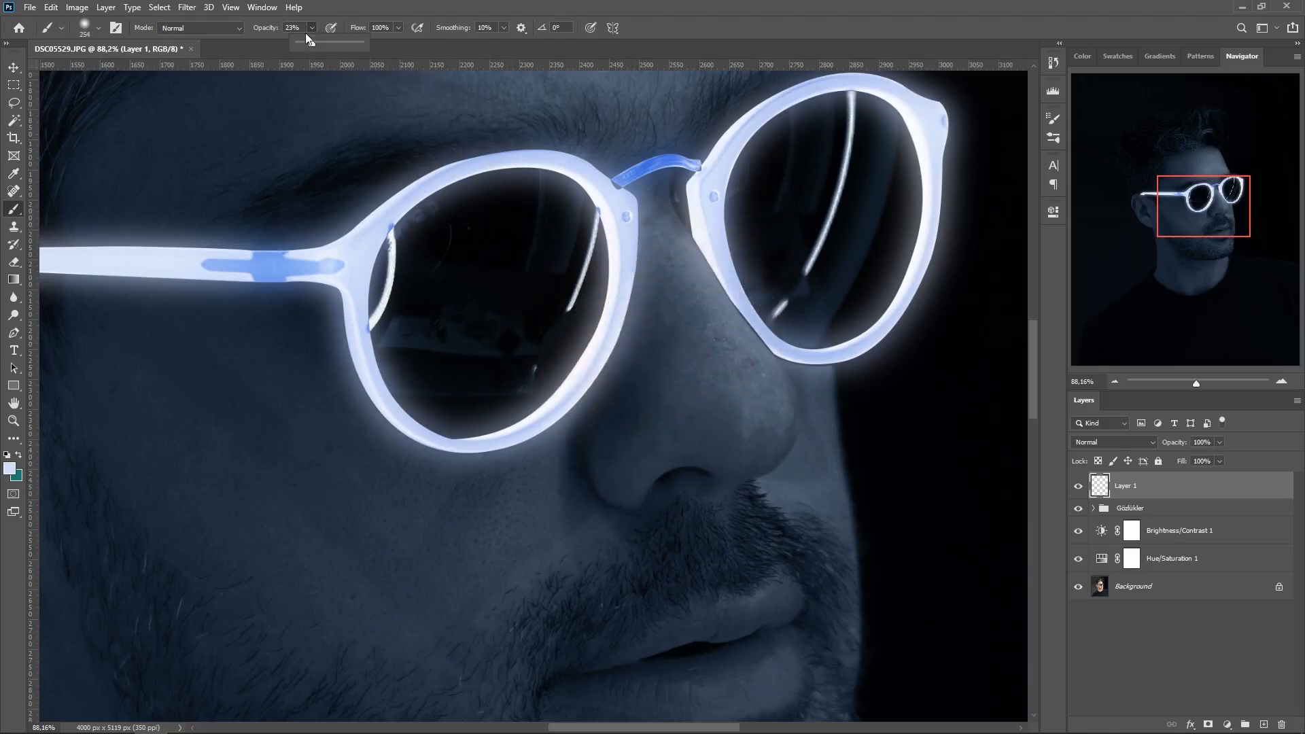
{"action": "left_click_drag", "start_coordinate": [309, 43], "coordinate": [307, 43]}
{"action": "left_click", "coordinate": [635, 315]}
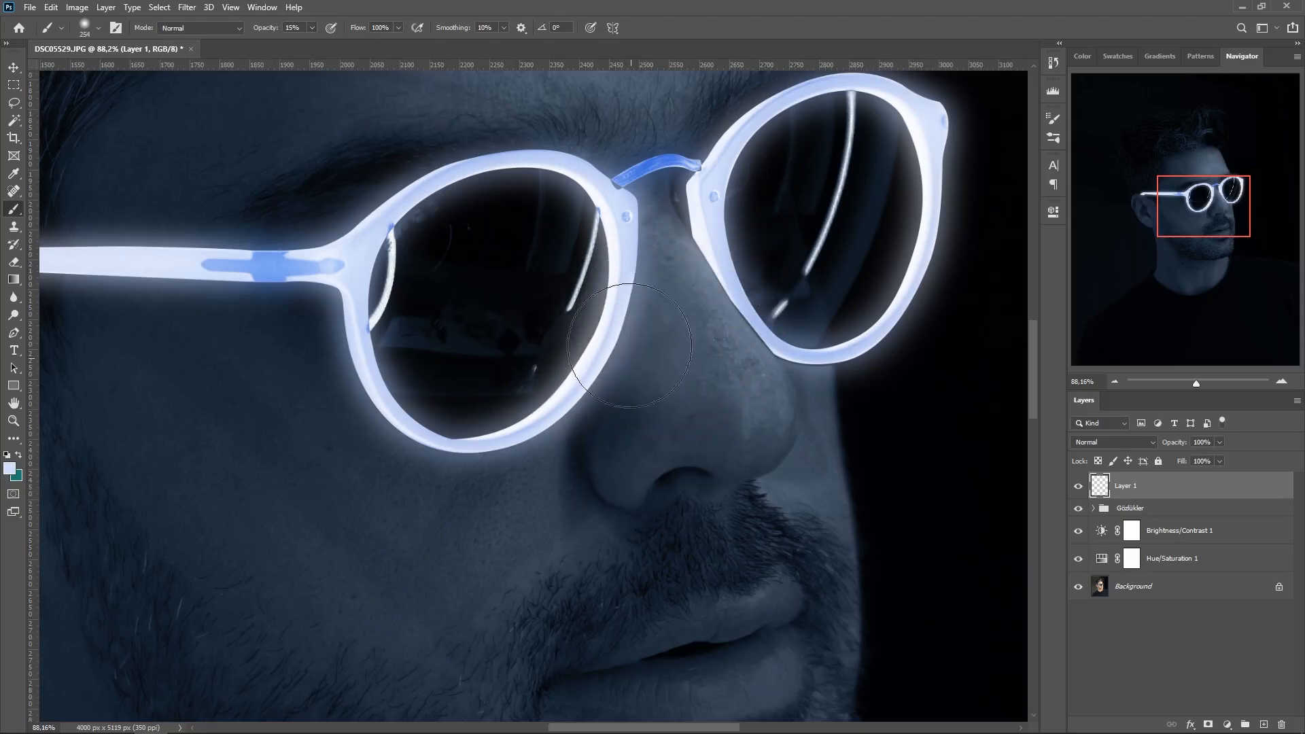
{"action": "mouse_move", "coordinate": [605, 401]}
{"action": "left_mouse_down"}
{"action": "mouse_move", "coordinate": [418, 442]}
{"action": "mouse_move", "coordinate": [315, 344]}
{"action": "mouse_move", "coordinate": [623, 348]}
{"action": "left_mouse_up"}
{"action": "right_click", "coordinate": [474, 299], "text": "alt"}
{"action": "left_click_drag", "start_coordinate": [387, 306], "coordinate": [673, 321]}
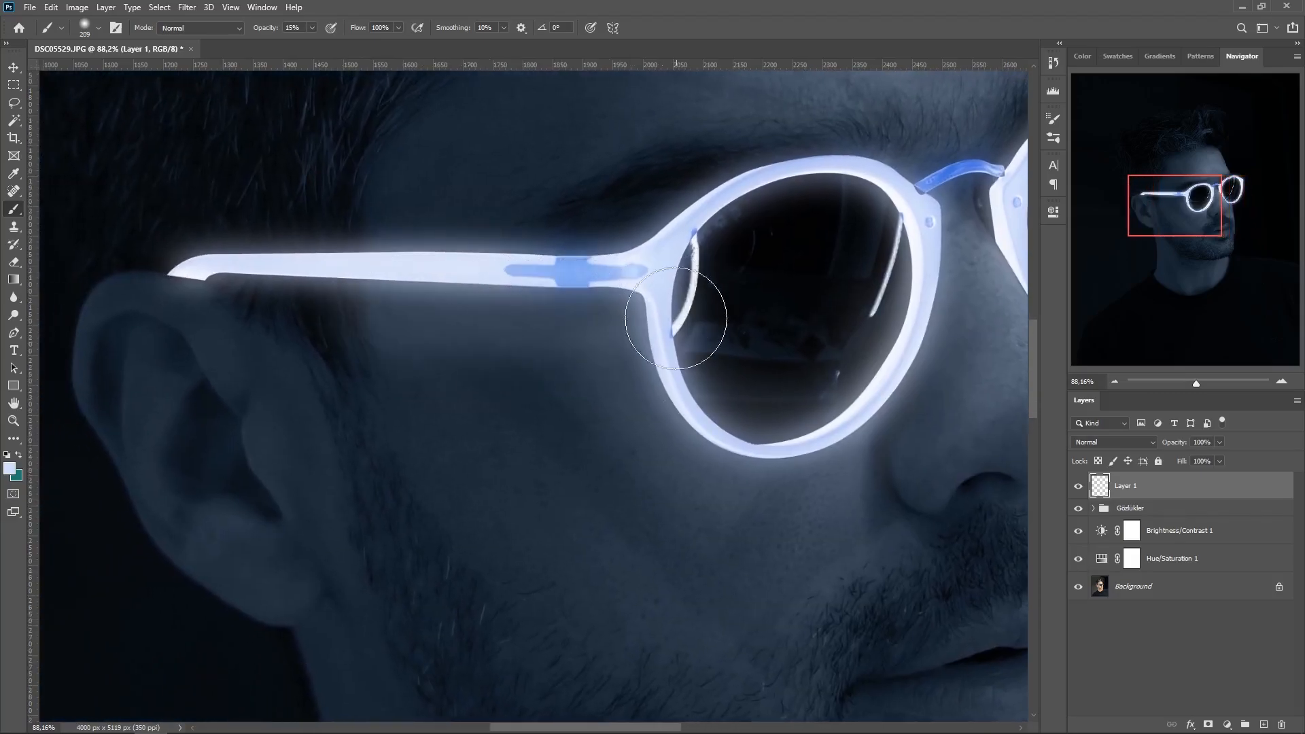
{"action": "scroll", "coordinate": [779, 492], "scroll_direction": "down", "scroll_amount": 6}
{"action": "left_click_drag", "start_coordinate": [924, 497], "coordinate": [616, 442]}
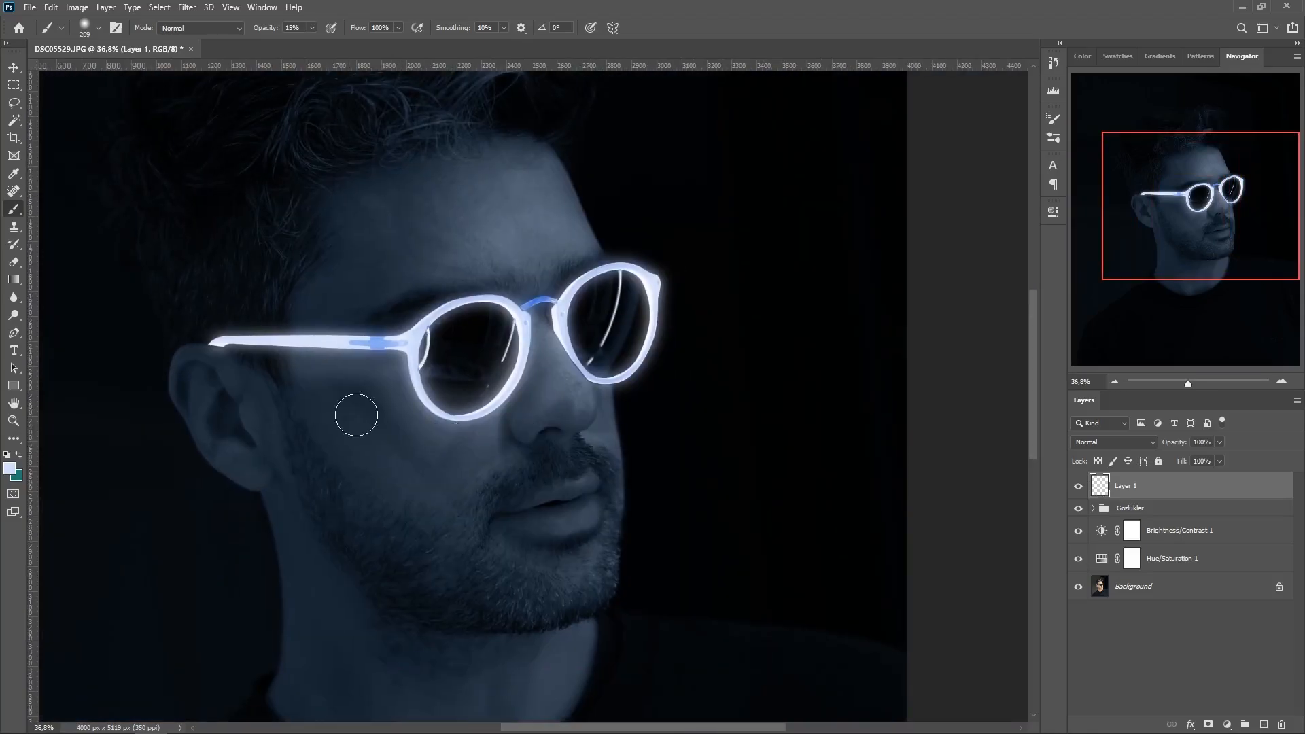
- Undo a test dab near the temple arm and set the brush to size 419 with 13% opacity
{"action": "scroll", "coordinate": [309, 382], "scroll_direction": "up", "scroll_amount": 4}
{"action": "right_click", "coordinate": [321, 349], "text": "alt"}
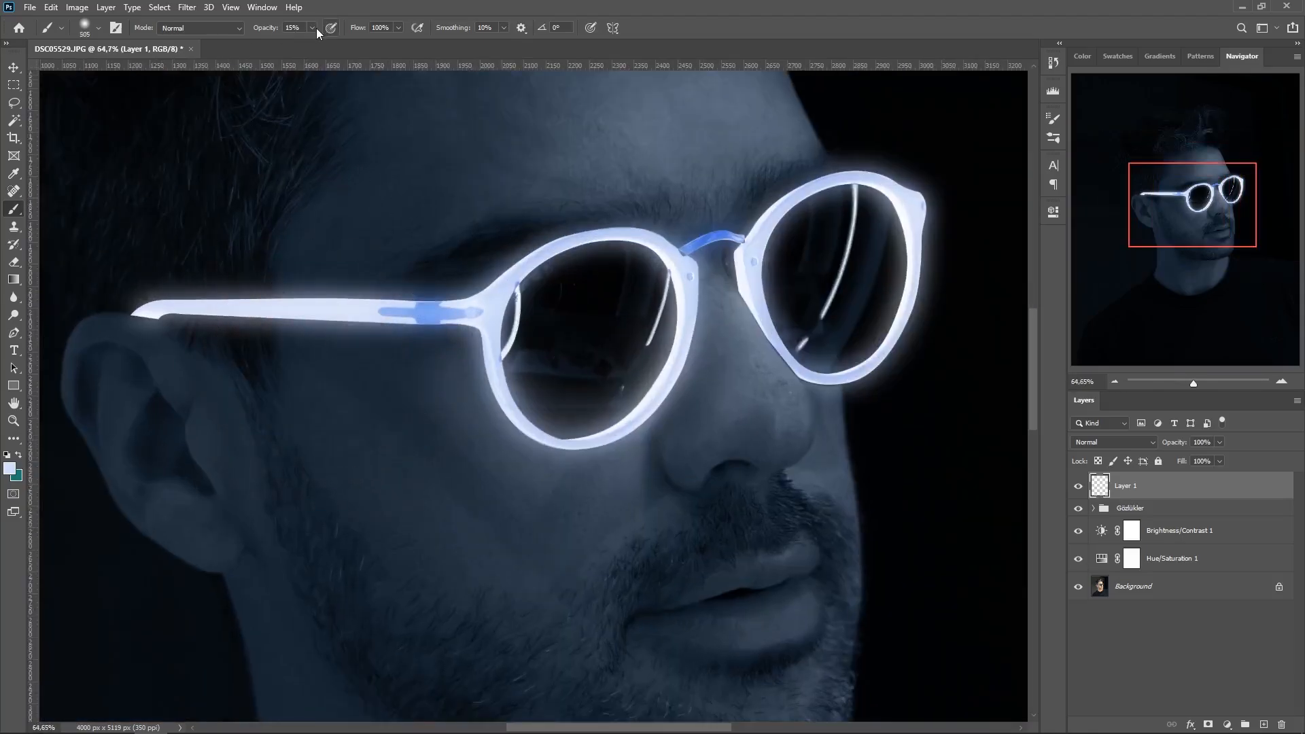
{"action": "left_click_drag", "start_coordinate": [317, 27], "coordinate": [304, 39]}
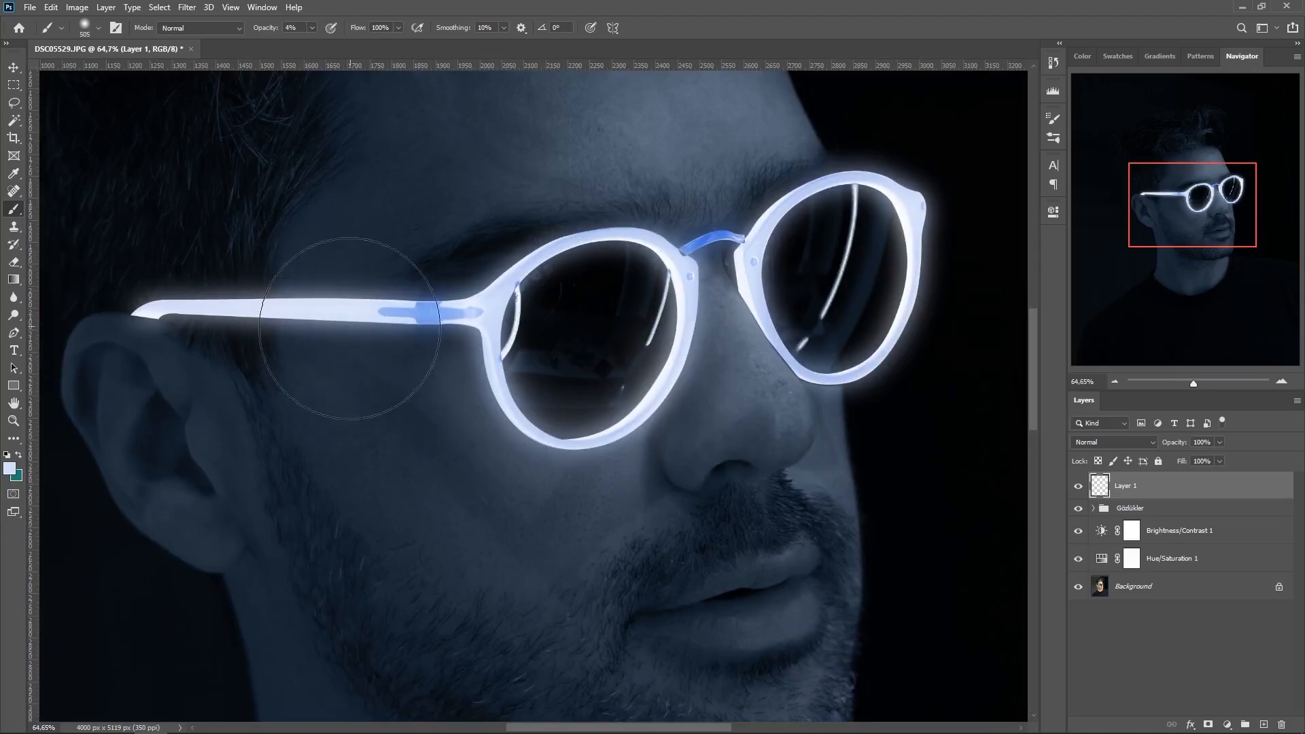
{"action": "left_click_drag", "start_coordinate": [314, 42], "coordinate": [317, 42]}
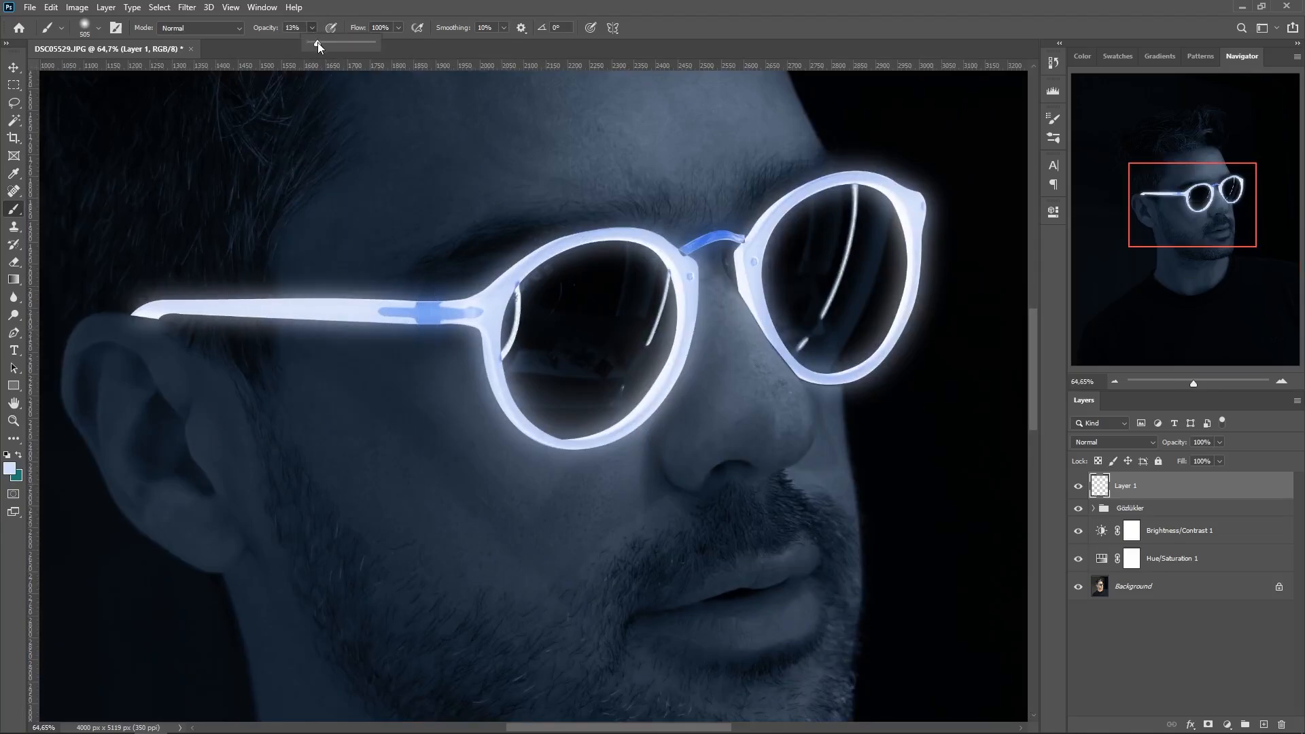
{"action": "left_click", "coordinate": [316, 336]}
{"action": "key", "text": "ctrl+z"}
{"action": "right_click", "coordinate": [333, 323], "text": "alt"}
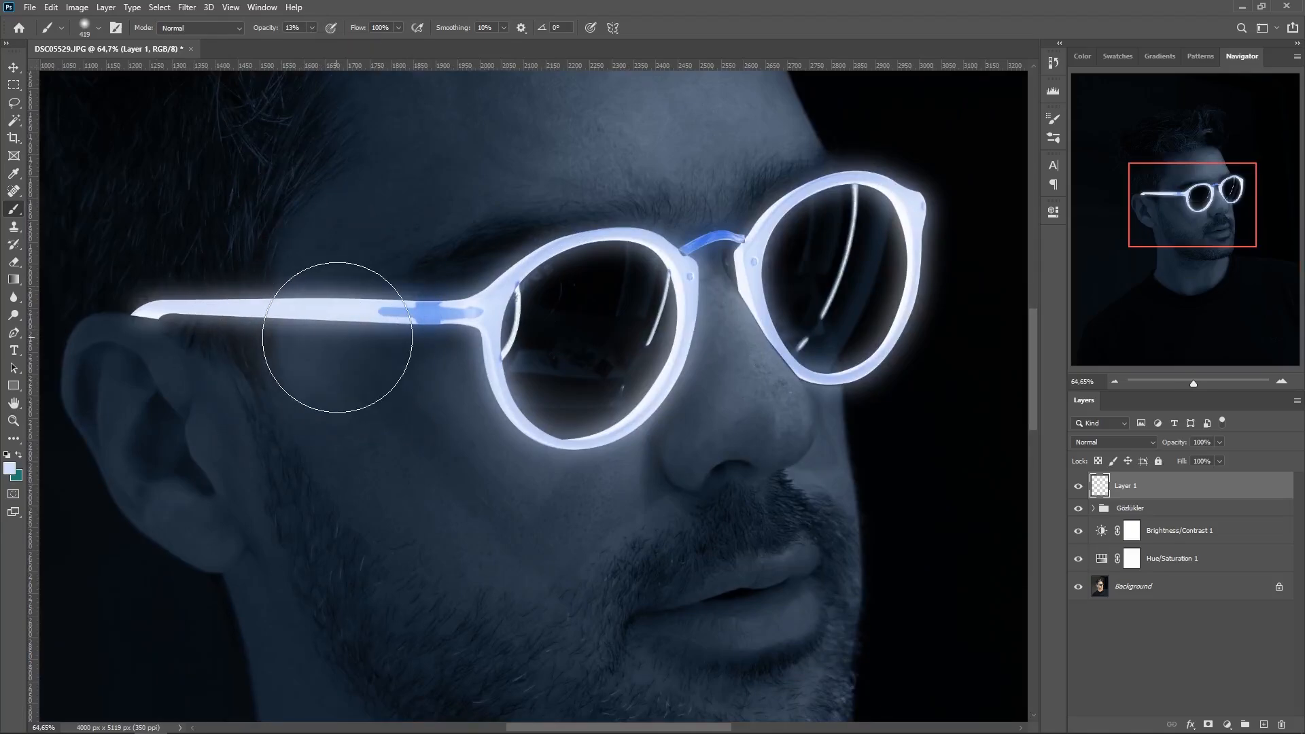
{"action": "scroll", "coordinate": [734, 557], "scroll_direction": "down", "scroll_amount": 5}
{"action": "scroll", "coordinate": [734, 557], "scroll_direction": "down", "scroll_amount": 2}
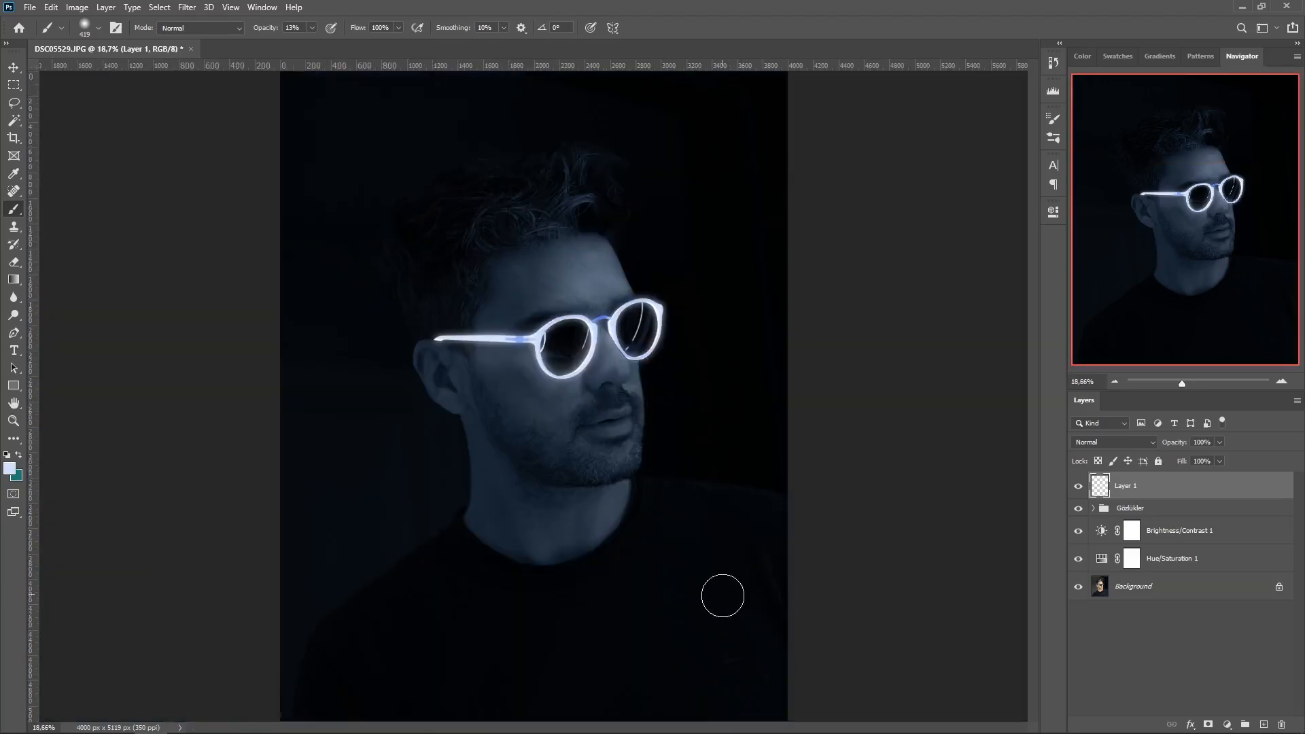
- Reduce the brush size to 170 and paint soft glow along the upper rims of both lenses
{"action": "scroll", "coordinate": [683, 345], "scroll_direction": "up", "scroll_amount": 6}
{"action": "right_click", "coordinate": [583, 437], "text": "alt"}
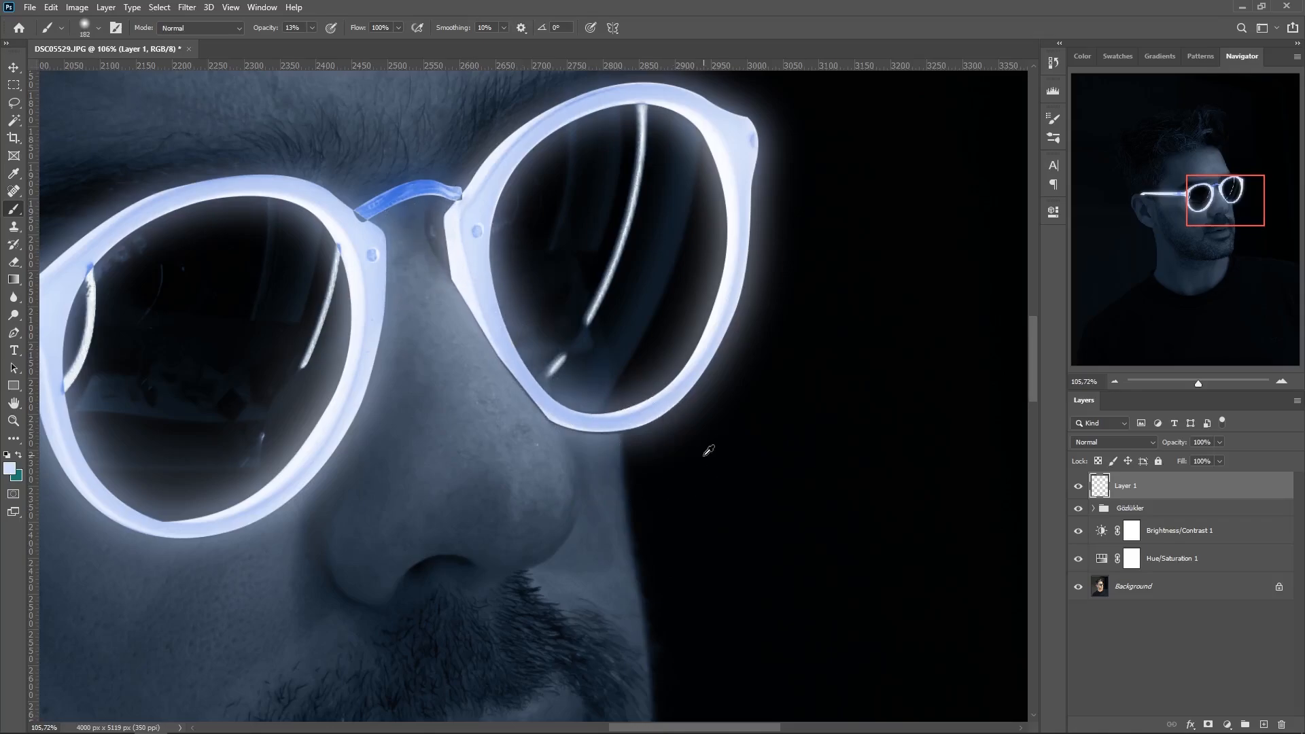
{"action": "scroll", "coordinate": [719, 459], "scroll_direction": "down", "scroll_amount": 5}
{"action": "scroll", "coordinate": [707, 466], "scroll_direction": "down", "scroll_amount": 2}
{"action": "scroll", "coordinate": [707, 466], "scroll_direction": "up", "scroll_amount": 6}
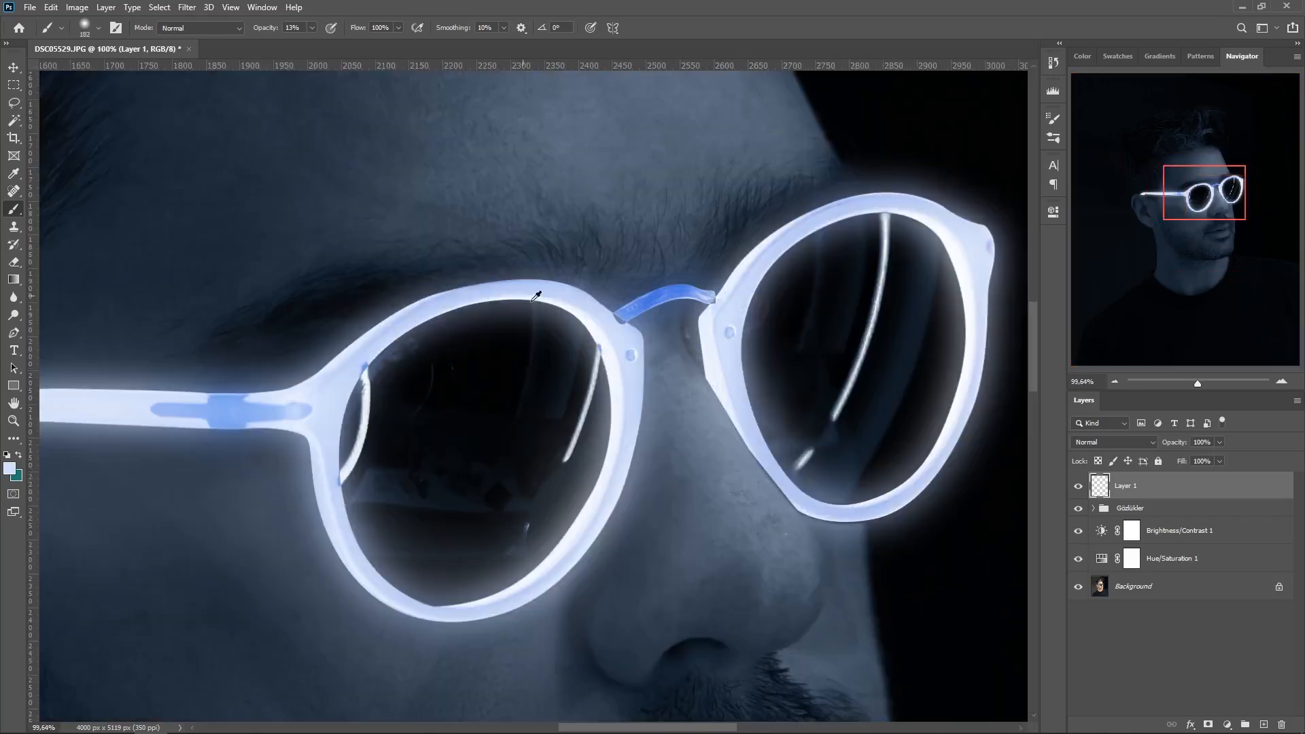
{"action": "right_click", "coordinate": [501, 281], "text": "alt"}
{"action": "mouse_move", "coordinate": [333, 363]}
{"action": "left_mouse_down"}
{"action": "mouse_move", "coordinate": [346, 343]}
{"action": "mouse_move", "coordinate": [495, 302]}
{"action": "left_mouse_up"}
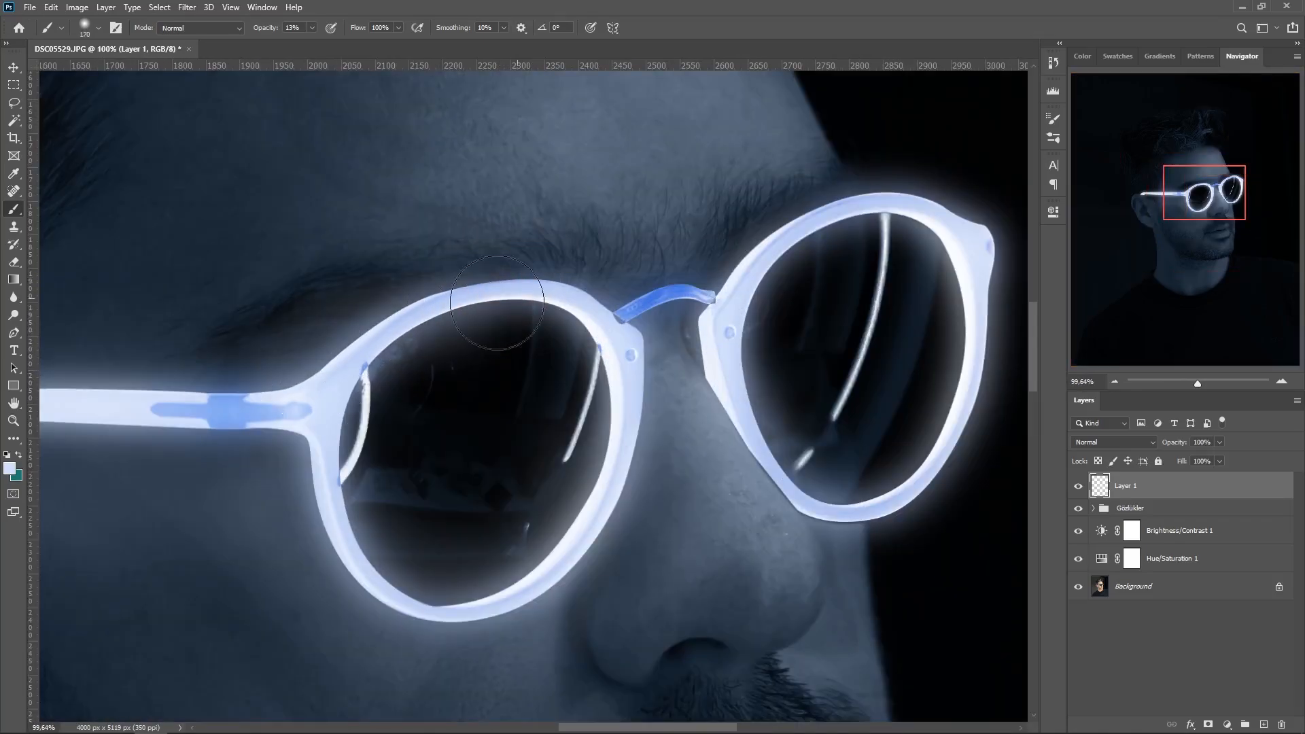
{"action": "mouse_move", "coordinate": [754, 268]}
{"action": "left_mouse_down"}
{"action": "mouse_move", "coordinate": [799, 309]}
{"action": "mouse_move", "coordinate": [832, 224]}
{"action": "left_mouse_up"}
{"action": "scroll", "coordinate": [782, 442], "scroll_direction": "down", "scroll_amount": 7}
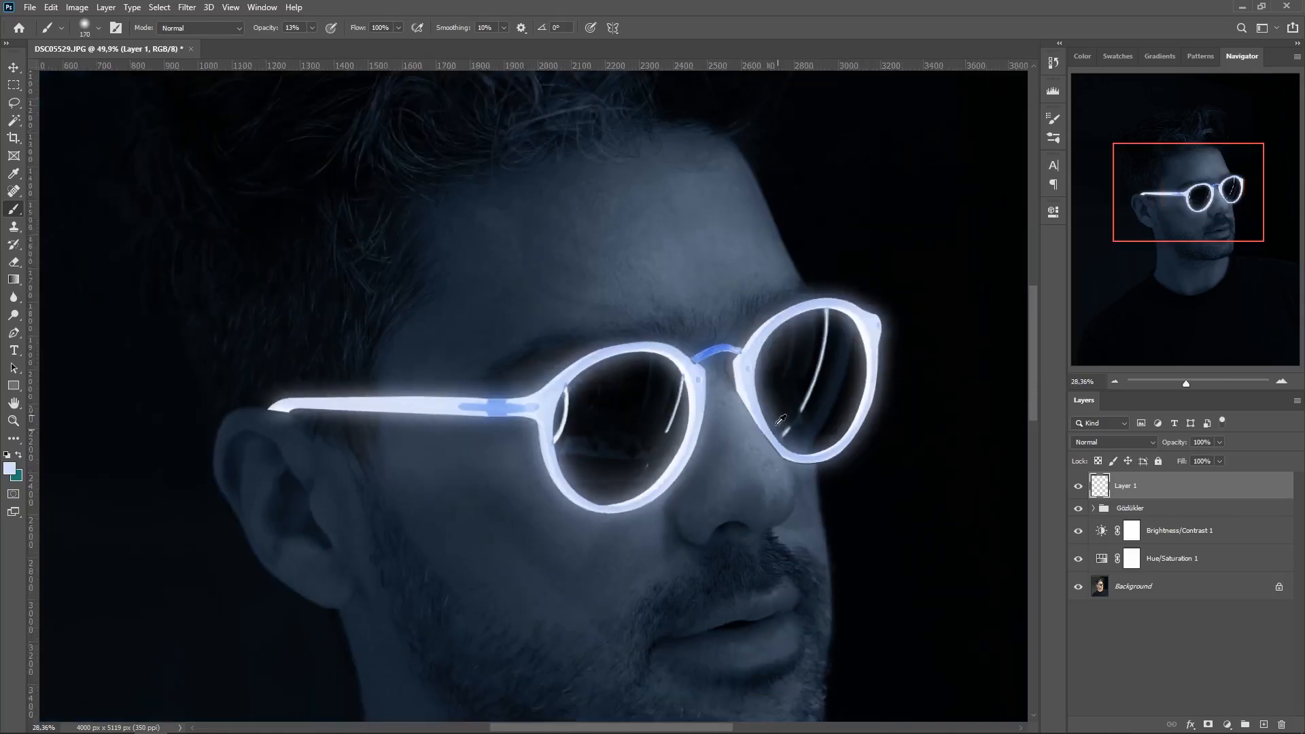
{"action": "scroll", "coordinate": [782, 445], "scroll_direction": "down", "scroll_amount": 3}
{"action": "scroll", "coordinate": [612, 389], "scroll_direction": "up", "scroll_amount": 5}
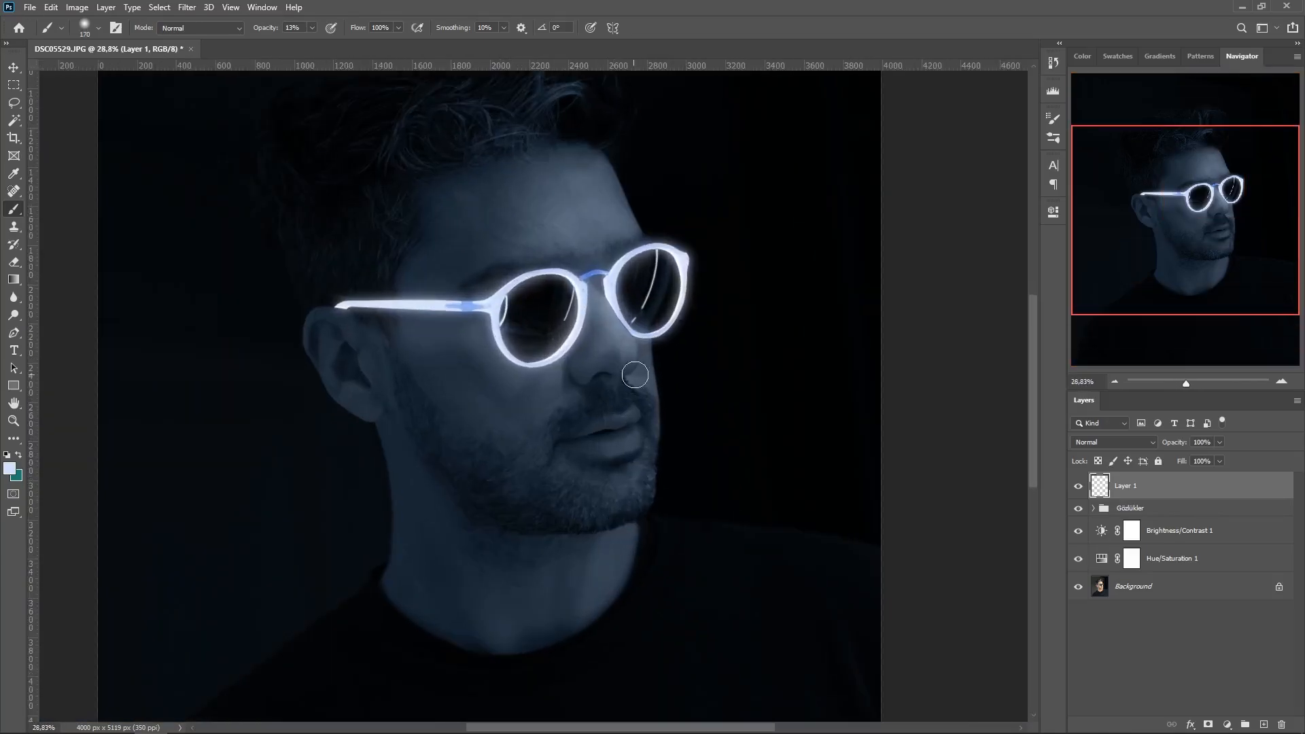
- Set Layer 1's blend mode to Overlay and compare the portrait with the layer hidden and shown
{"action": "mouse_move", "coordinate": [683, 365]}
{"action": "left_mouse_down"}
{"action": "mouse_move", "coordinate": [698, 451]}
{"action": "mouse_move", "coordinate": [687, 376]}
{"action": "left_mouse_up"}
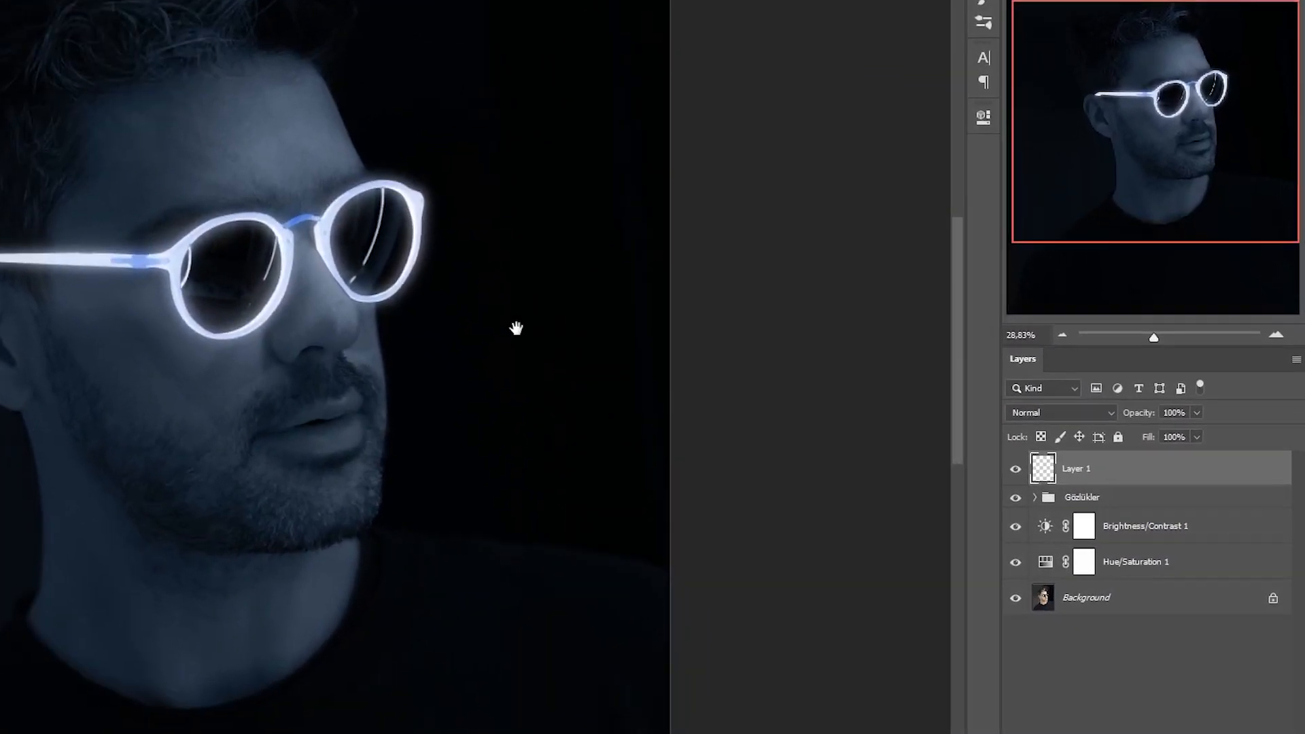
{"action": "left_click_drag", "start_coordinate": [517, 329], "coordinate": [492, 405]}
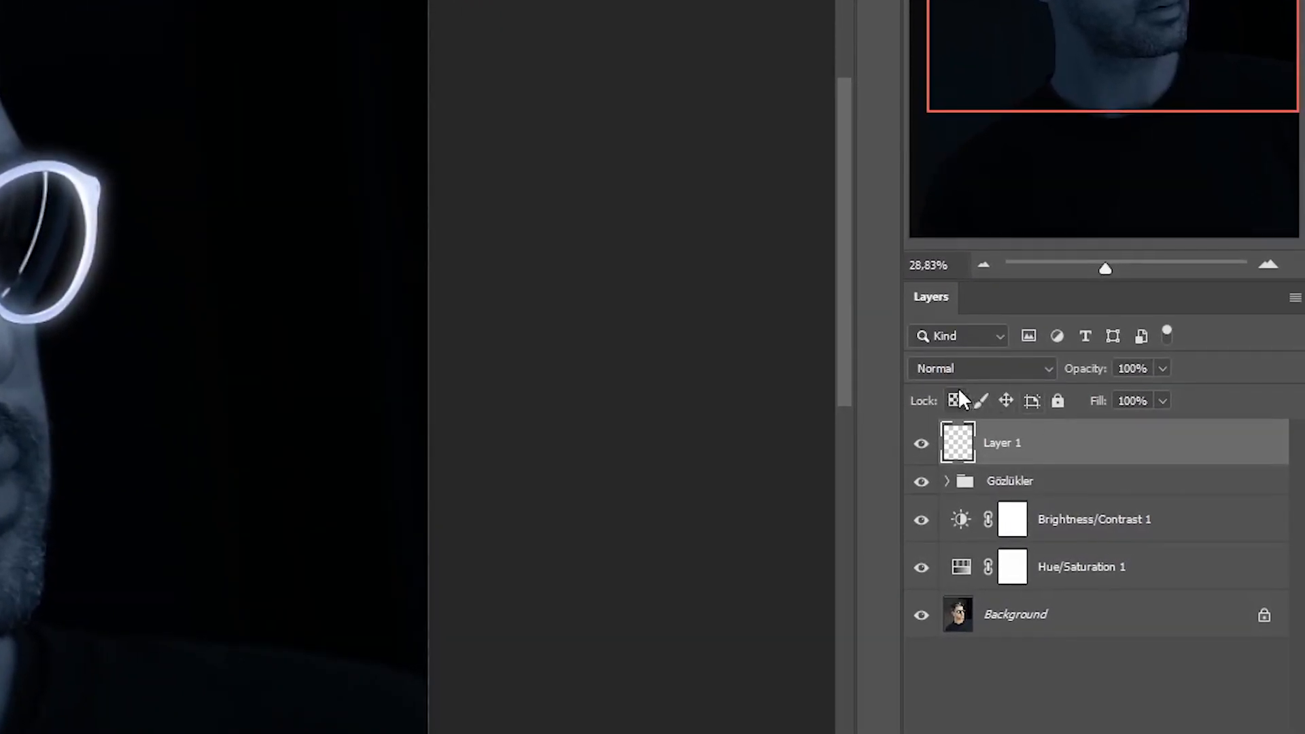
{"action": "left_click", "coordinate": [965, 369]}
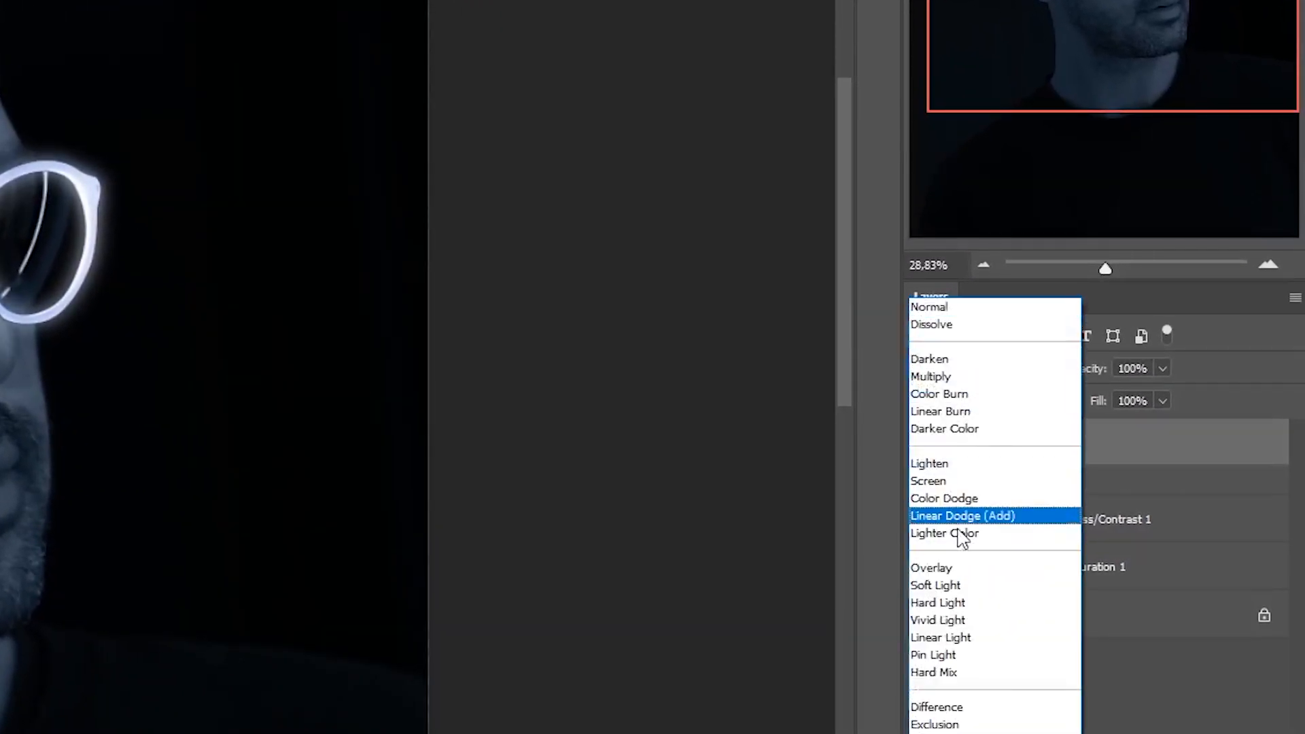
{"action": "left_click", "coordinate": [955, 569]}
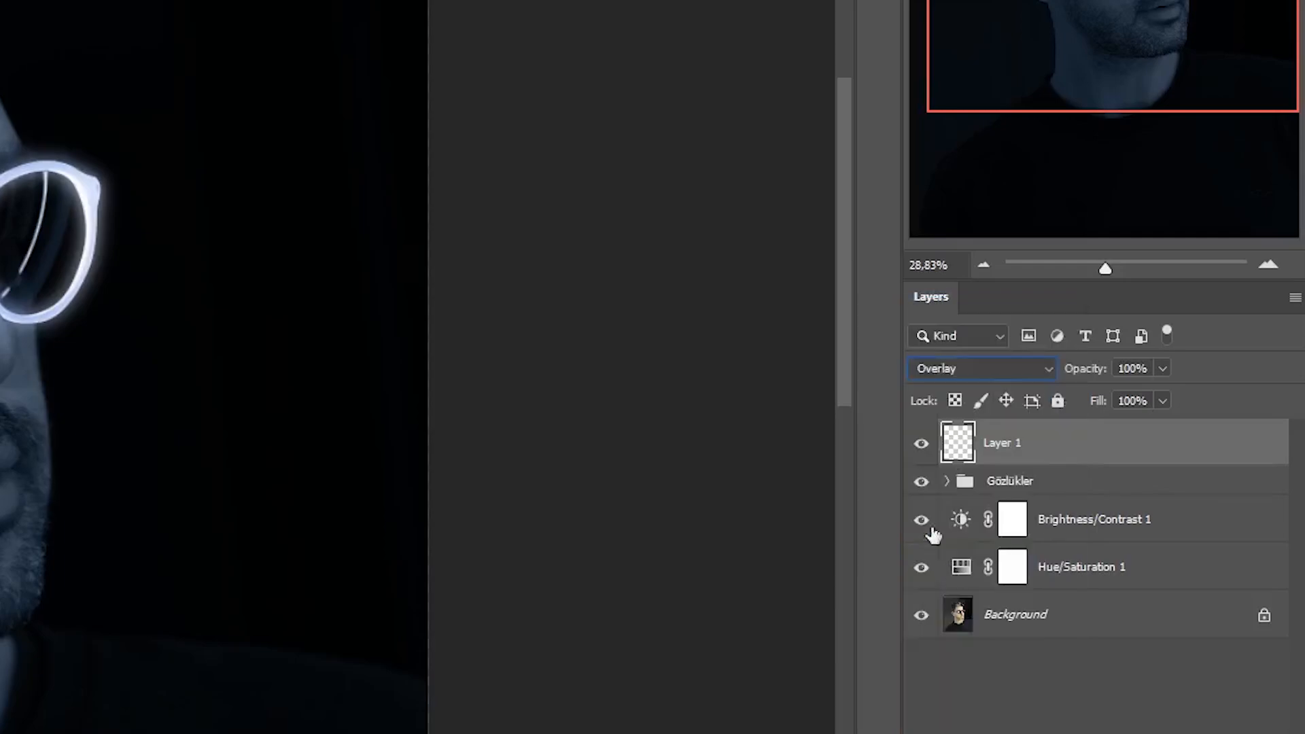
{"action": "left_click", "coordinate": [922, 446]}
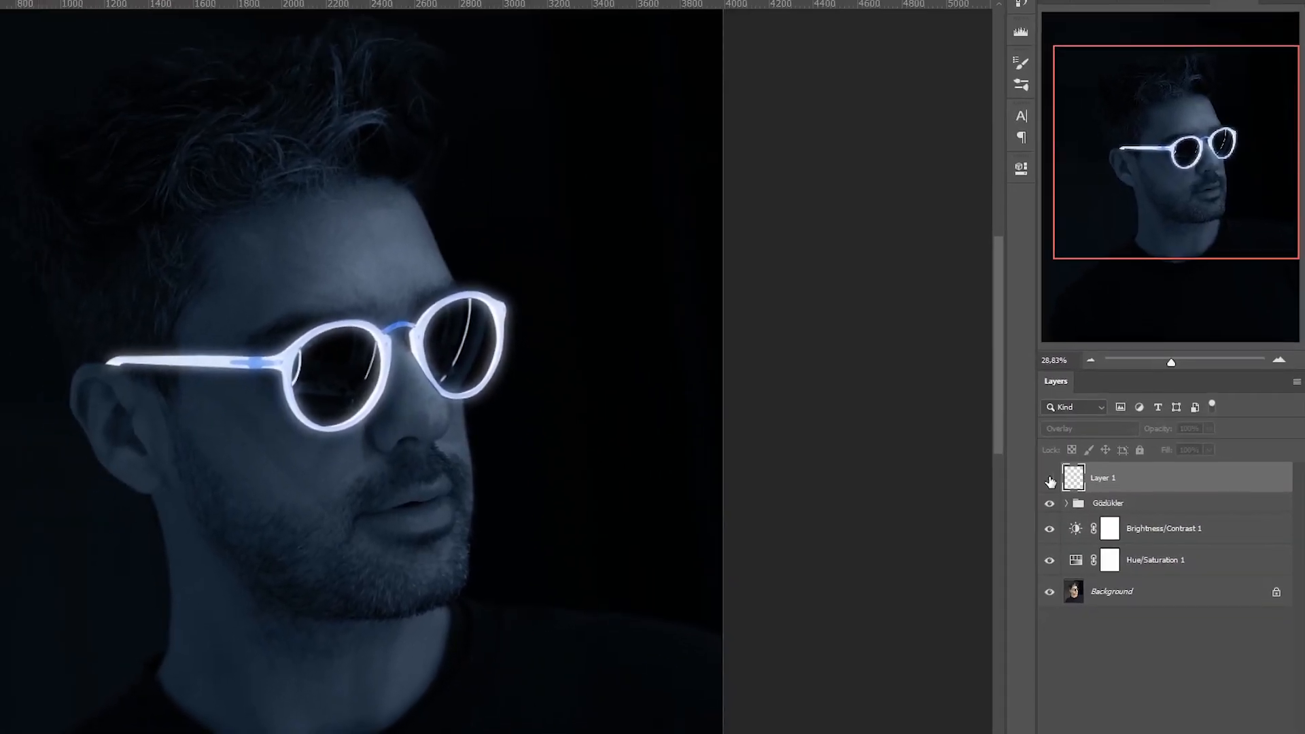
{"action": "left_click", "coordinate": [1050, 482]}
{"action": "key", "text": "alt+v"}
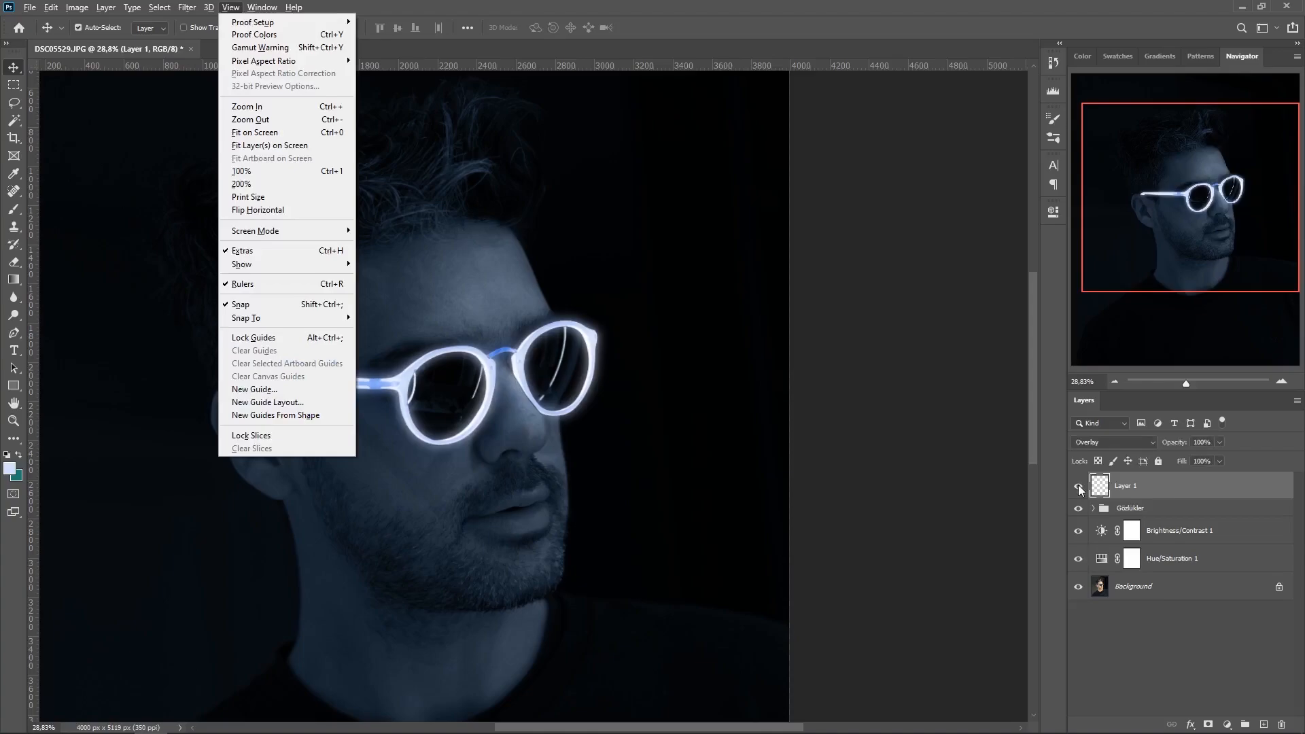
{"action": "left_click", "coordinate": [648, 5]}
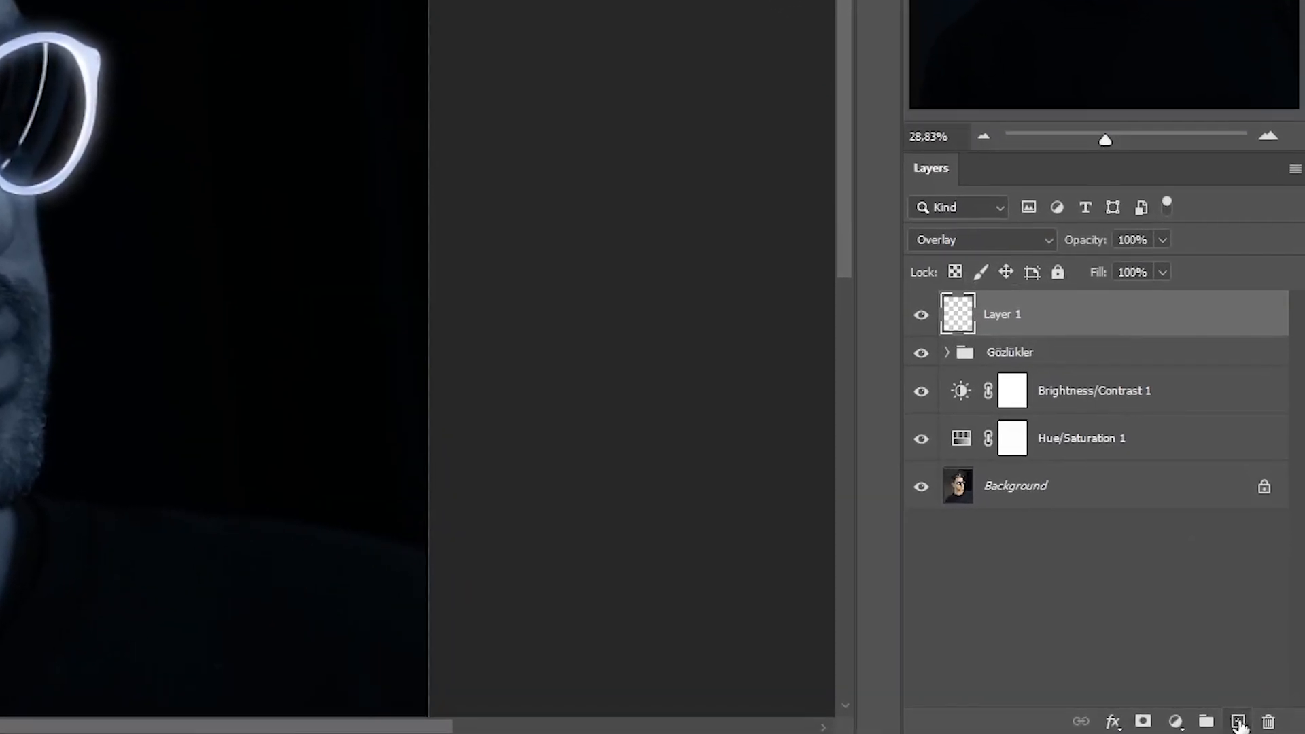
- Add a new empty layer above Layer 1 and set its blend mode to Color Dodge
{"action": "left_click", "coordinate": [1237, 722]}
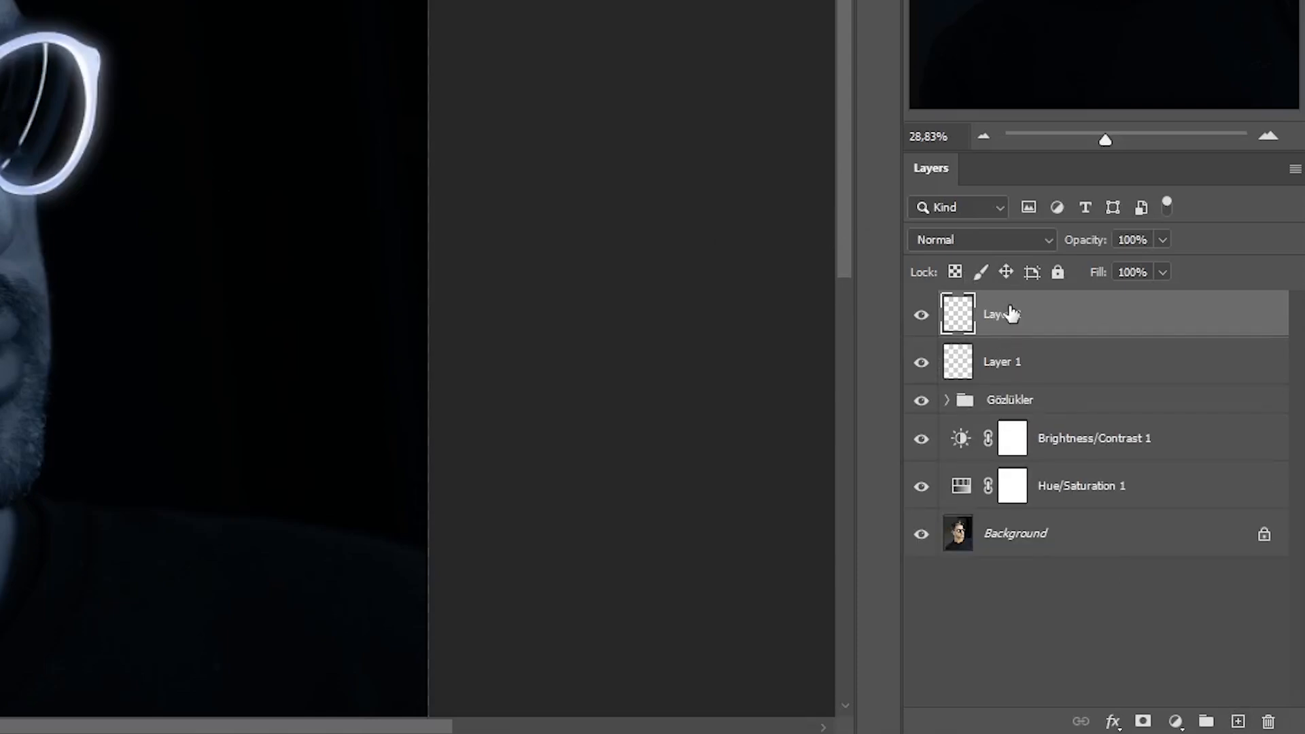
{"action": "left_click", "coordinate": [977, 246]}
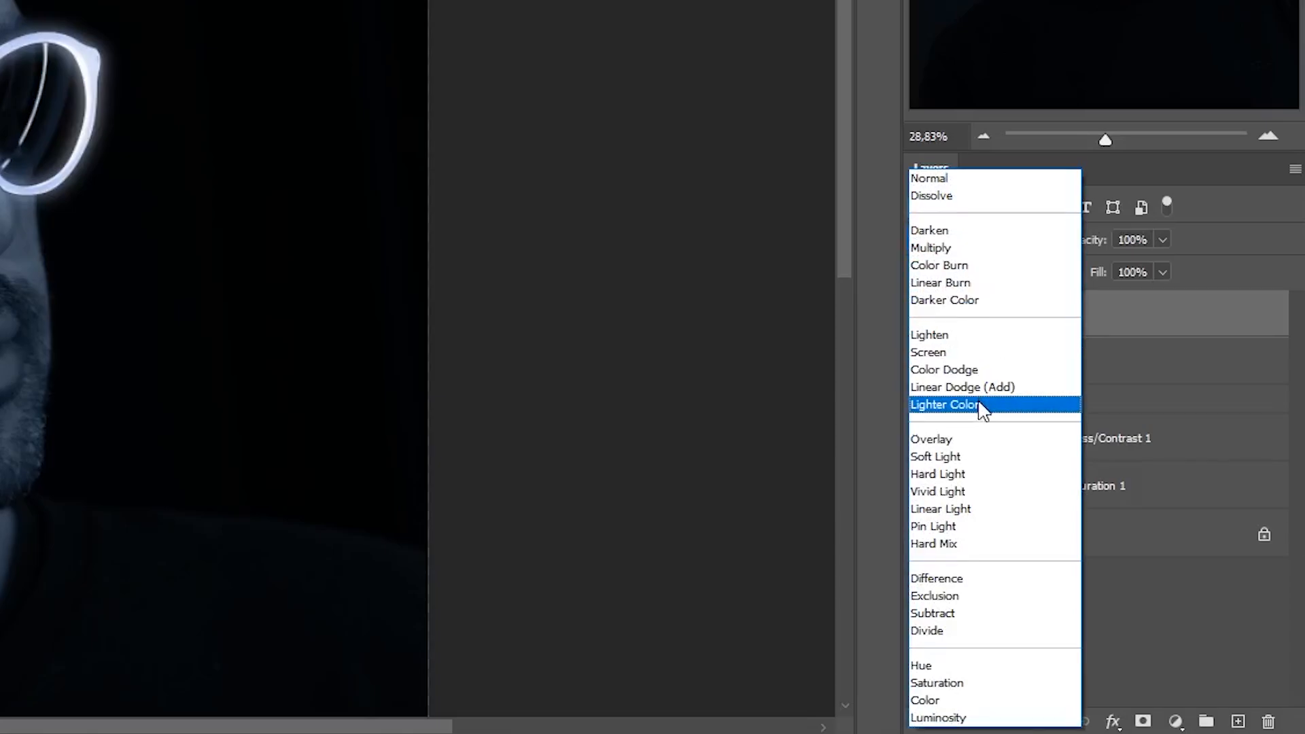
{"action": "left_click", "coordinate": [957, 371]}
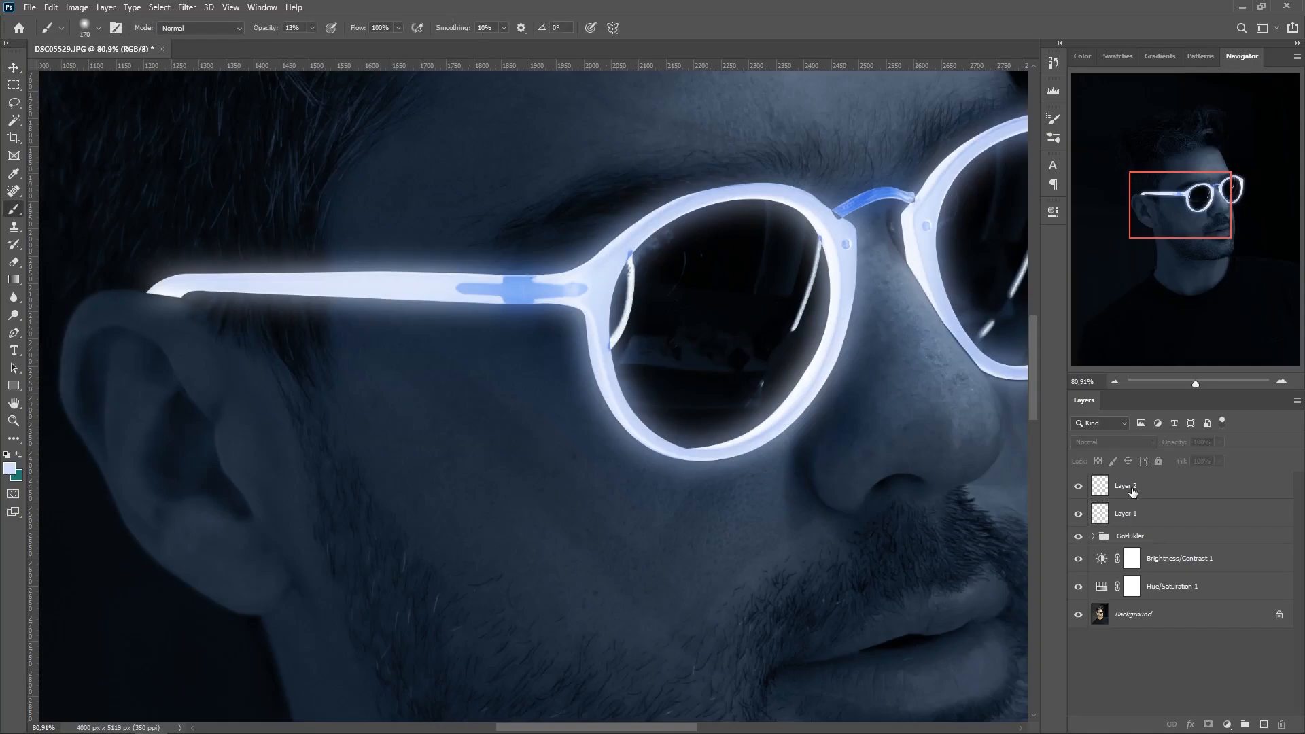
- Select Layer 2, paint a test glow stroke on the skin below the temple arm and undo it
{"action": "left_click", "coordinate": [1132, 488]}
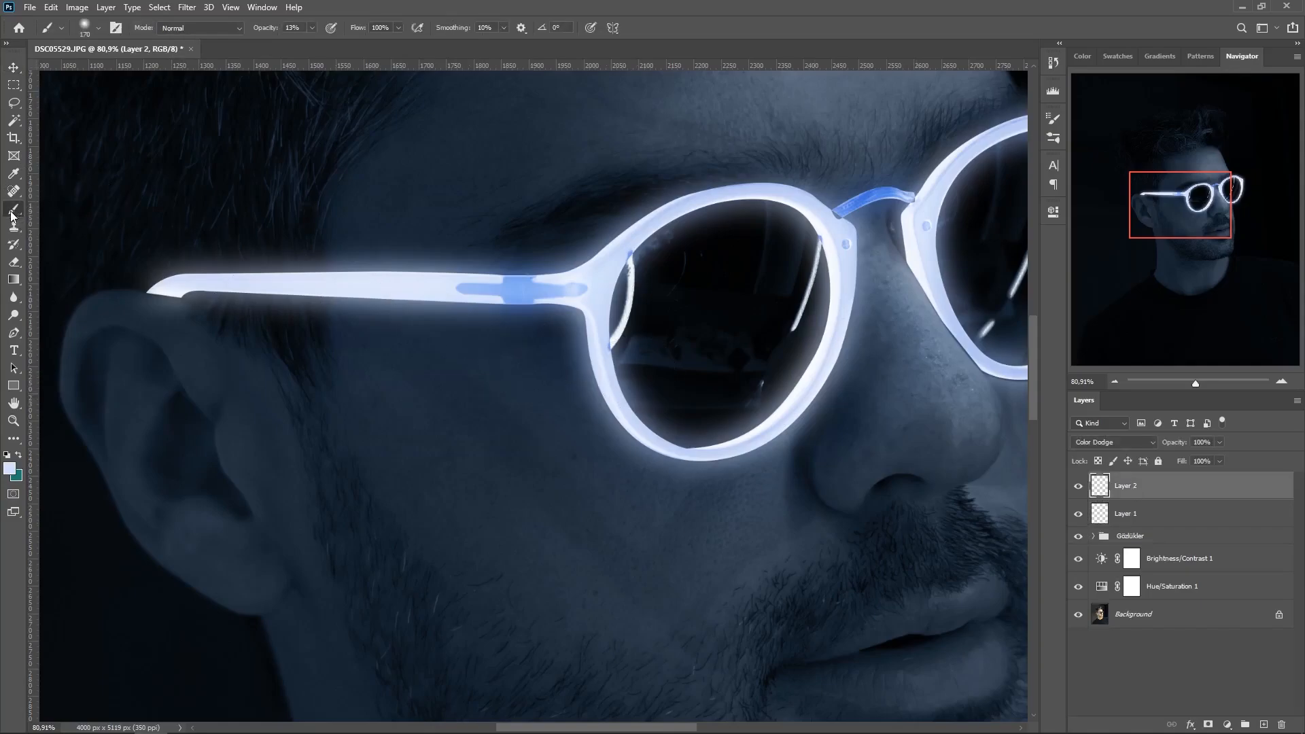
{"action": "mouse_move", "coordinate": [344, 323]}
{"action": "left_mouse_down"}
{"action": "mouse_move", "coordinate": [427, 324]}
{"action": "mouse_move", "coordinate": [541, 355]}
{"action": "mouse_move", "coordinate": [579, 426]}
{"action": "left_mouse_up"}
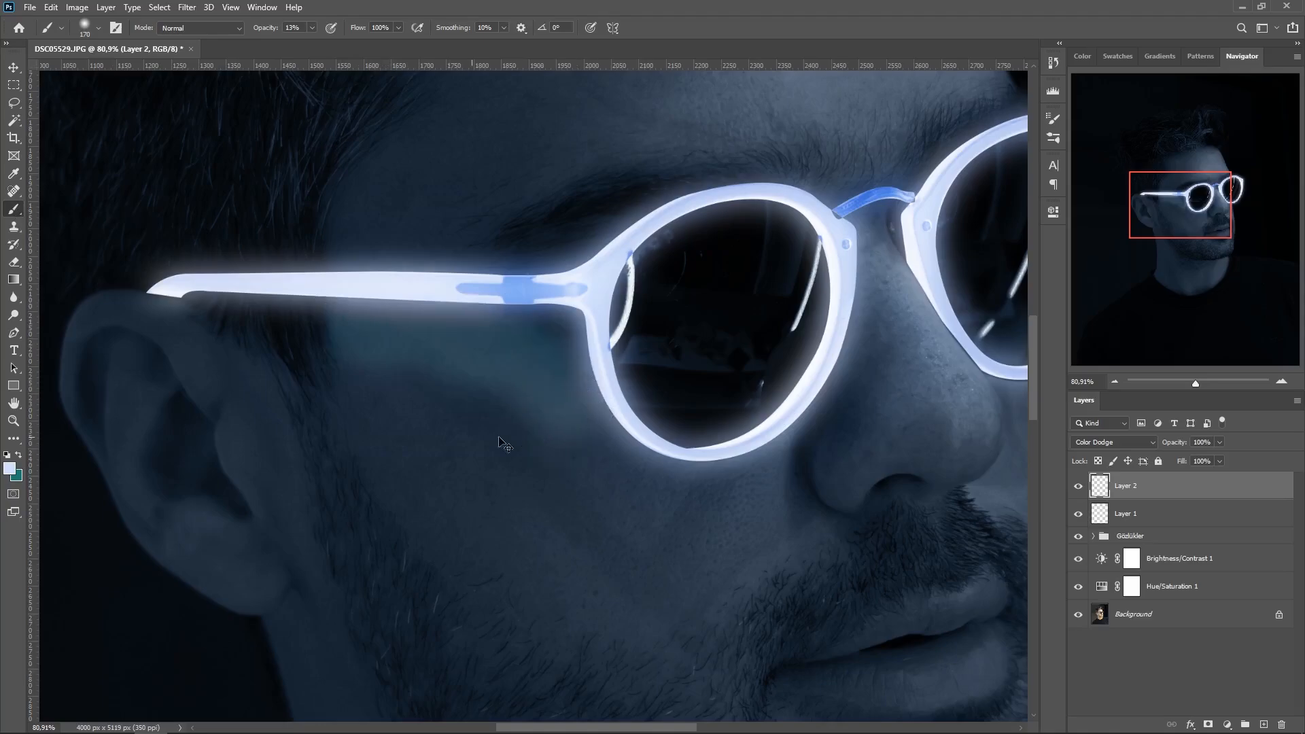
{"action": "key", "text": "ctrl+z"}
- Sample the temple hinge's blue as the foreground colour and try glow strokes below the temple arm
{"action": "left_click", "coordinate": [8, 471]}
{"action": "left_click", "coordinate": [525, 293]}
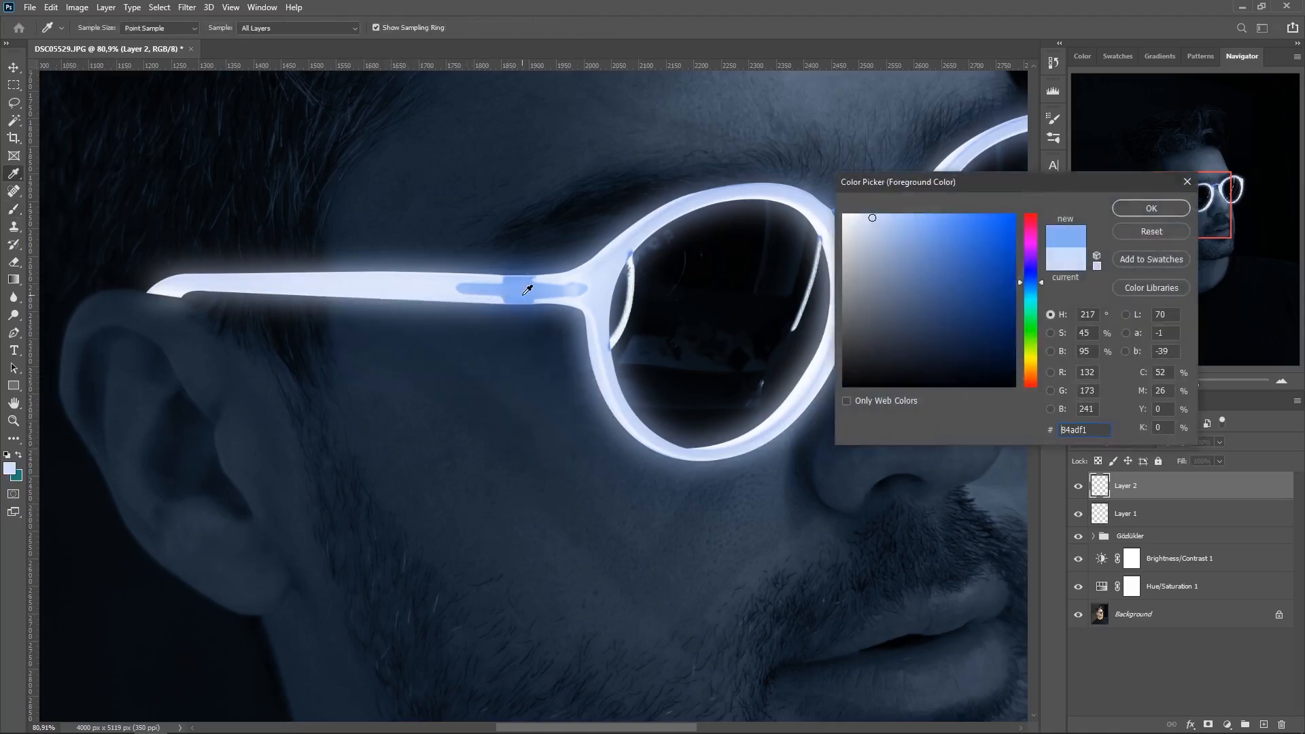
{"action": "left_click", "coordinate": [1151, 208]}
{"action": "mouse_move", "coordinate": [495, 315]}
{"action": "left_mouse_down"}
{"action": "mouse_move", "coordinate": [407, 321]}
{"action": "mouse_move", "coordinate": [633, 321]}
{"action": "left_mouse_up"}
{"action": "key", "text": "ctrl+z"}
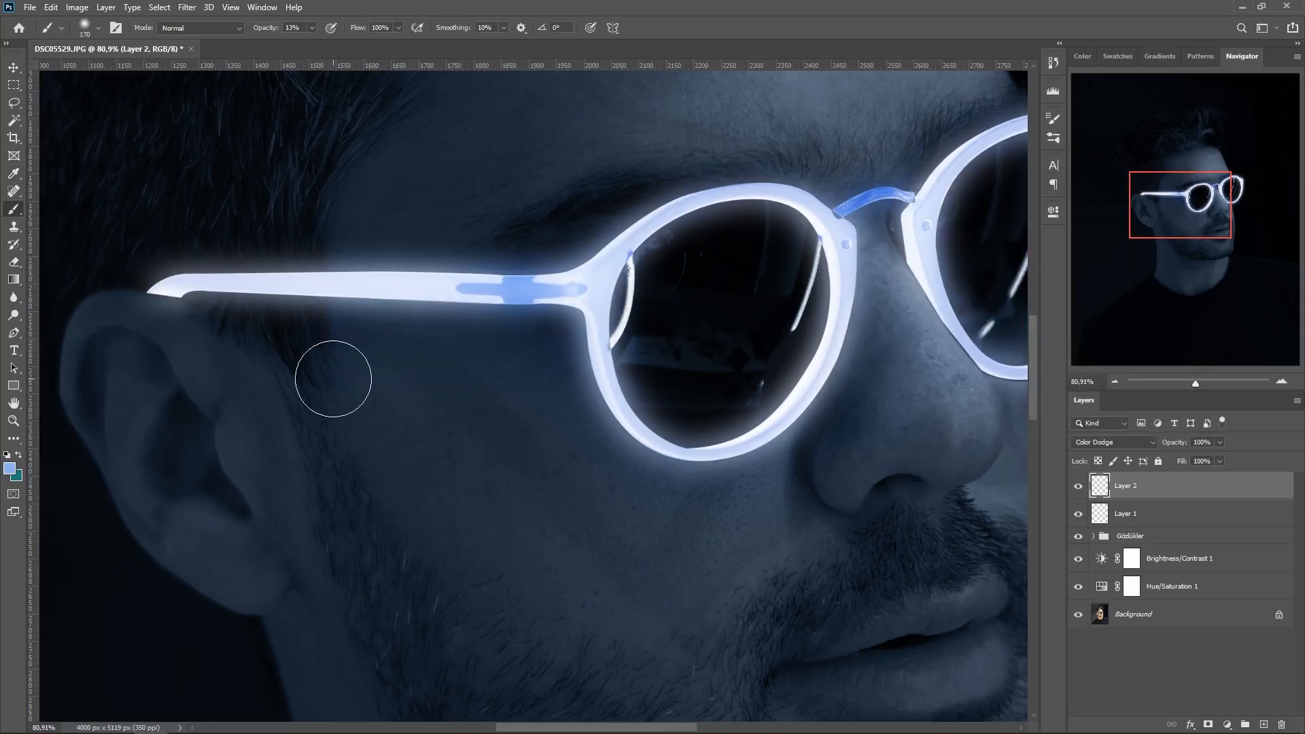
{"action": "scroll", "coordinate": [446, 352], "scroll_direction": "down", "scroll_amount": 3}
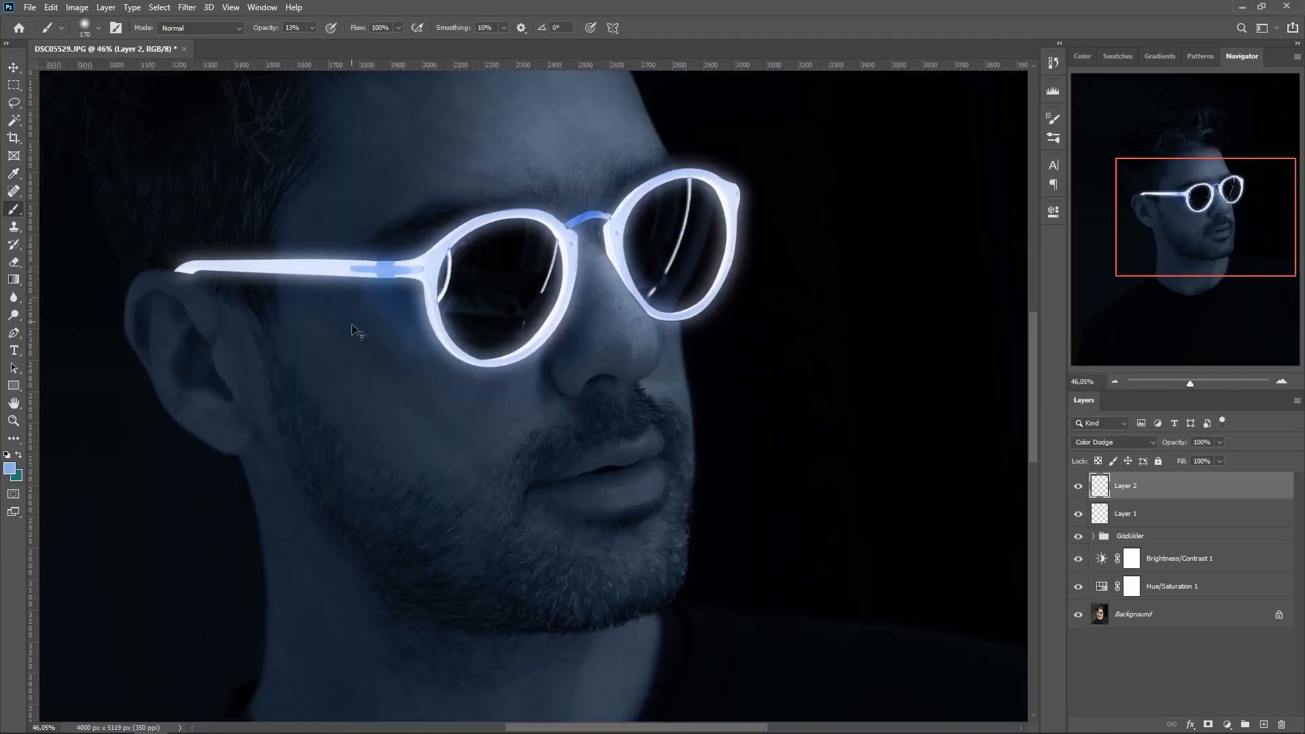
{"action": "key", "text": "ctrl+z"}
- Choose a lighter blue foreground colour and try a glow stroke beside the nose and under the near lens
{"action": "scroll", "coordinate": [352, 326], "scroll_direction": "up", "scroll_amount": 3}
{"action": "left_click", "coordinate": [10, 468]}
{"action": "left_click", "coordinate": [896, 222]}
{"action": "key", "text": "Return"}
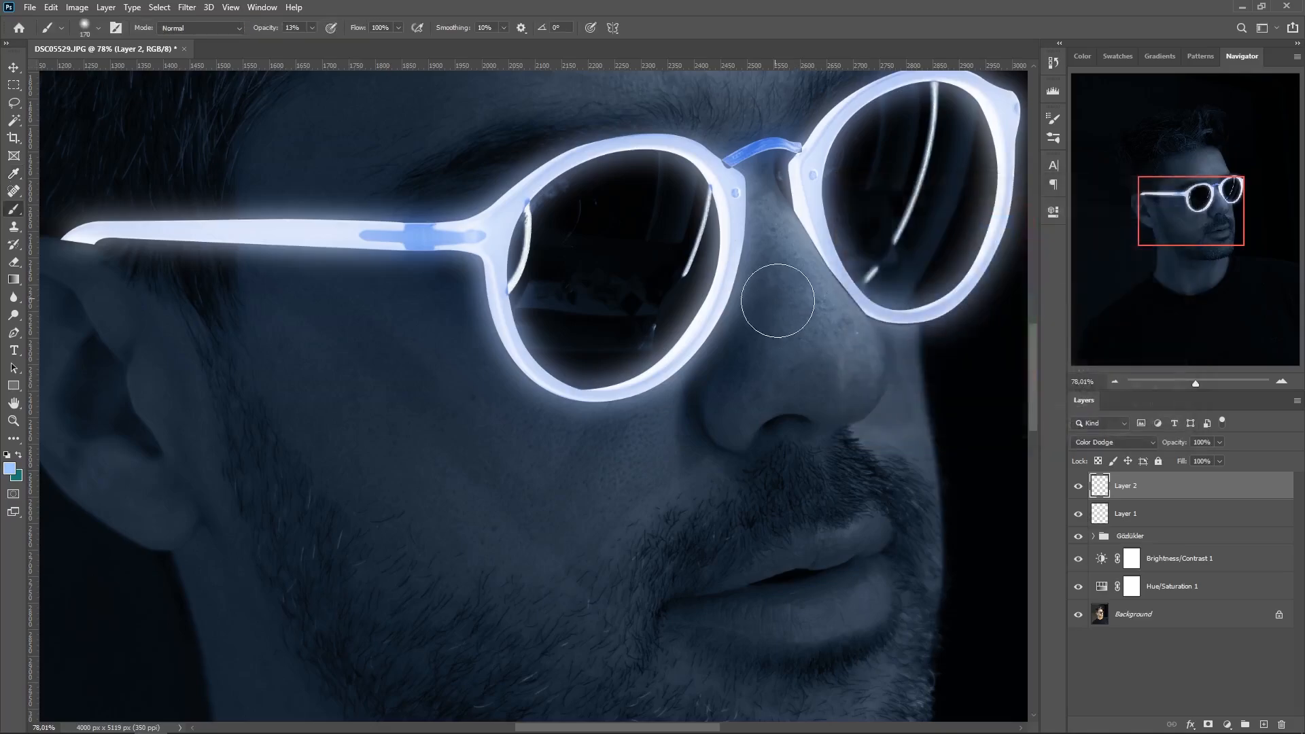
{"action": "left_click", "coordinate": [773, 308]}
{"action": "mouse_move", "coordinate": [755, 203]}
{"action": "left_mouse_down"}
{"action": "mouse_move", "coordinate": [714, 382]}
{"action": "mouse_move", "coordinate": [629, 428]}
{"action": "left_mouse_up"}
{"action": "key", "text": "ctrl+z"}
- Enlarge the brush to size 509 and paint soft glow over the cheek below the near lens and temple arm
{"action": "right_click", "coordinate": [576, 464], "text": "alt"}
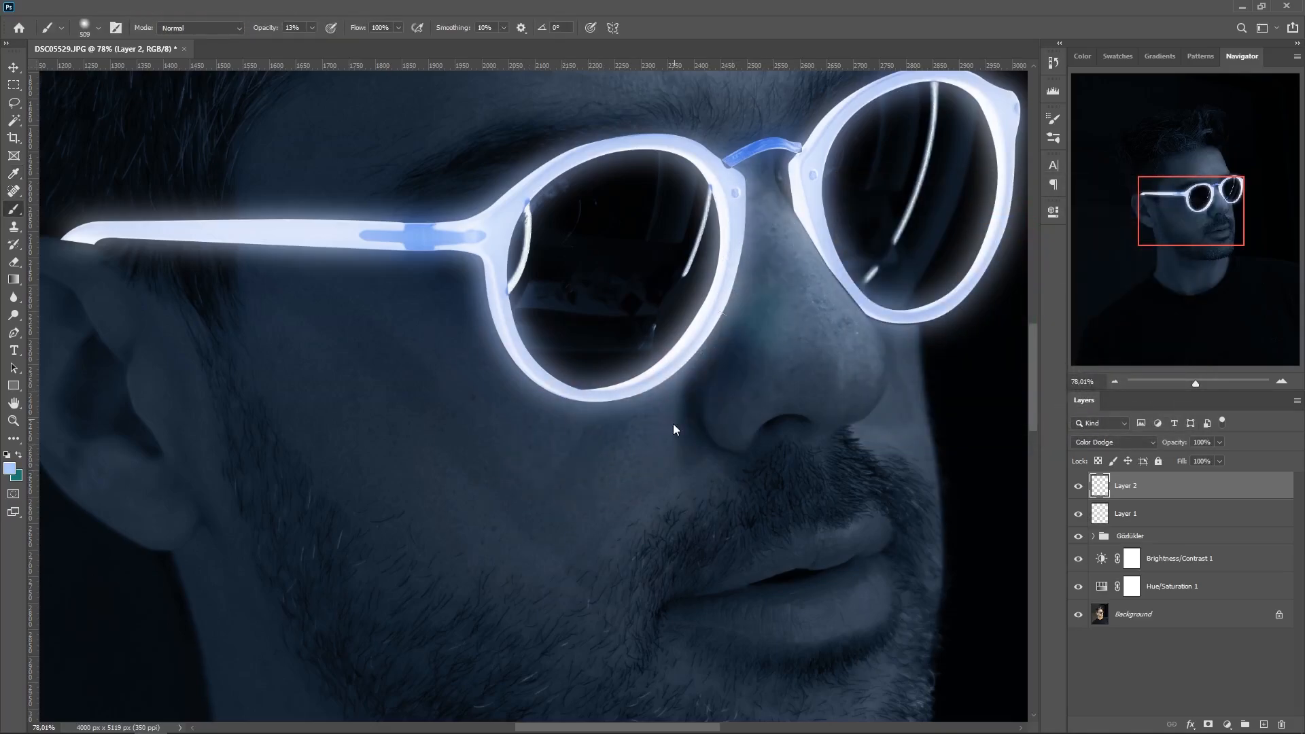
{"action": "scroll", "coordinate": [679, 408], "scroll_direction": "down", "scroll_amount": 3}
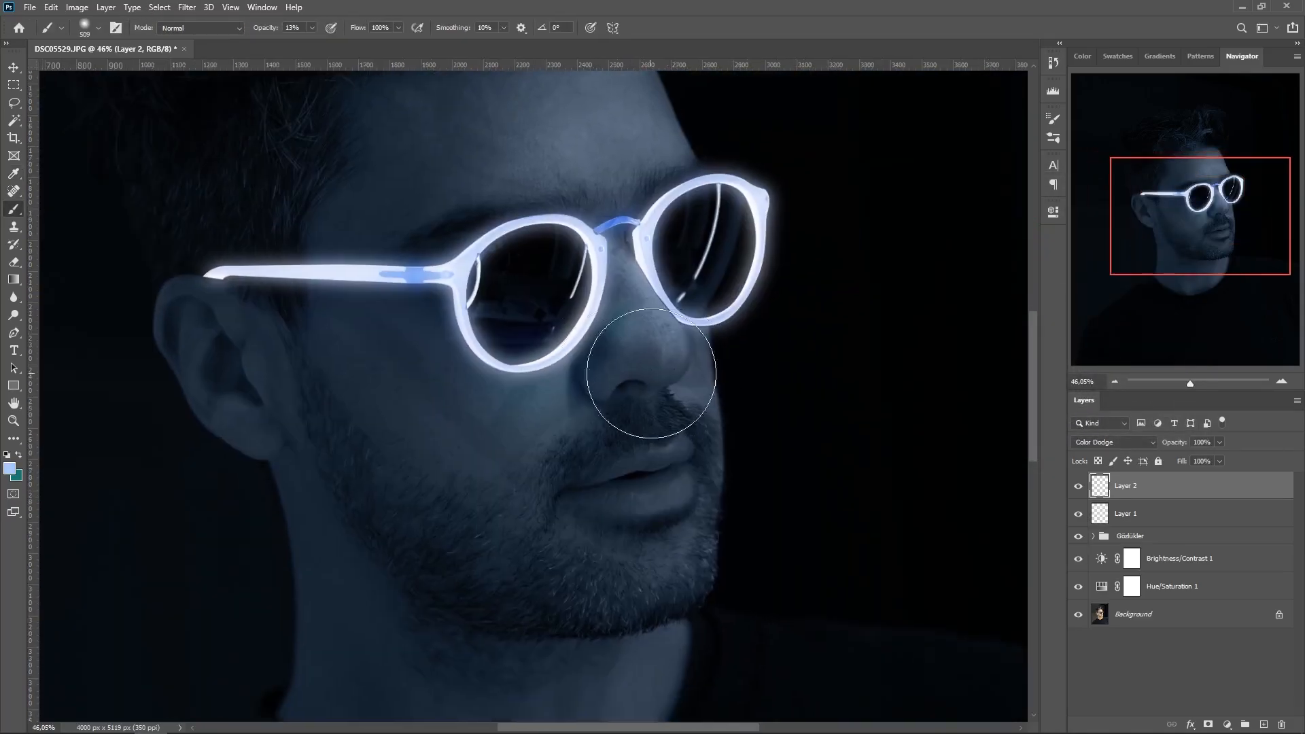
{"action": "left_click_drag", "start_coordinate": [787, 459], "coordinate": [701, 454]}
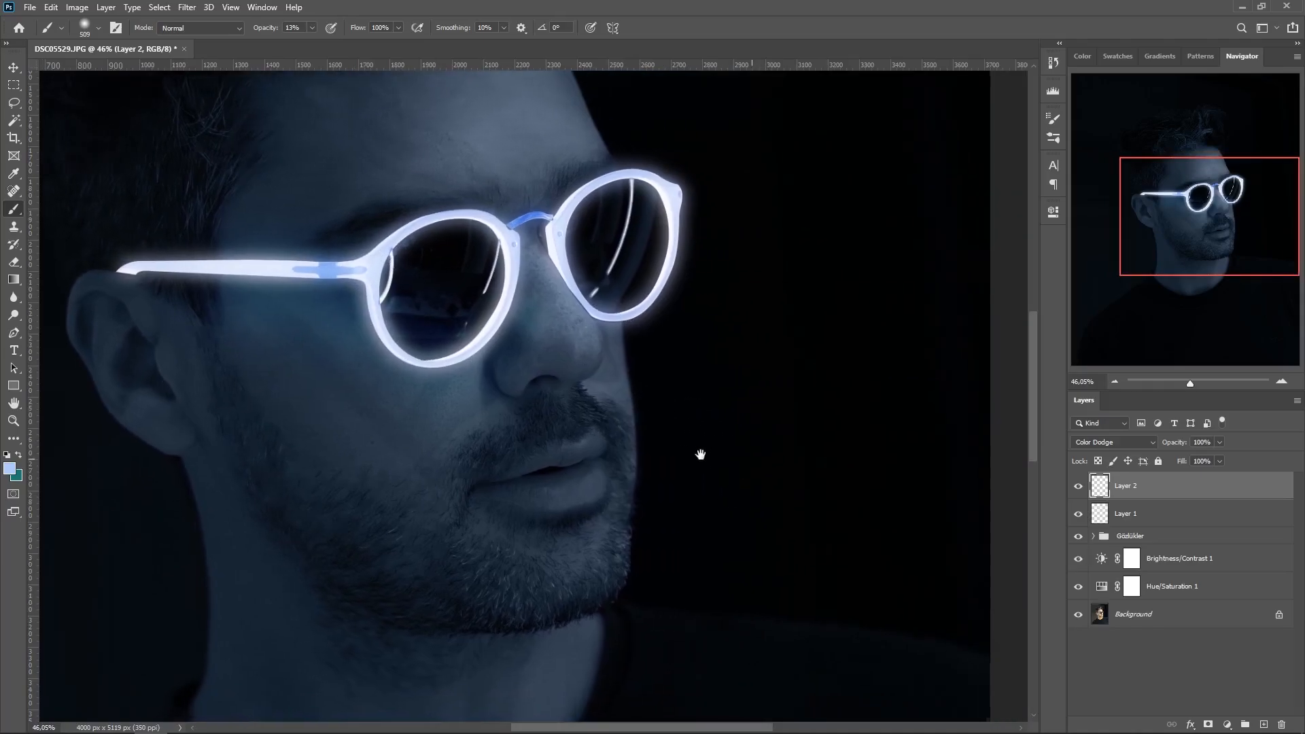
{"action": "scroll", "coordinate": [701, 454], "scroll_direction": "down", "scroll_amount": 3}
{"action": "scroll", "coordinate": [707, 437], "scroll_direction": "up", "scroll_amount": 5}
- Reduce the brush to size 227 and 106 and paint light along the nose below the bridge of the glasses
{"action": "right_click", "coordinate": [585, 226], "text": "alt"}
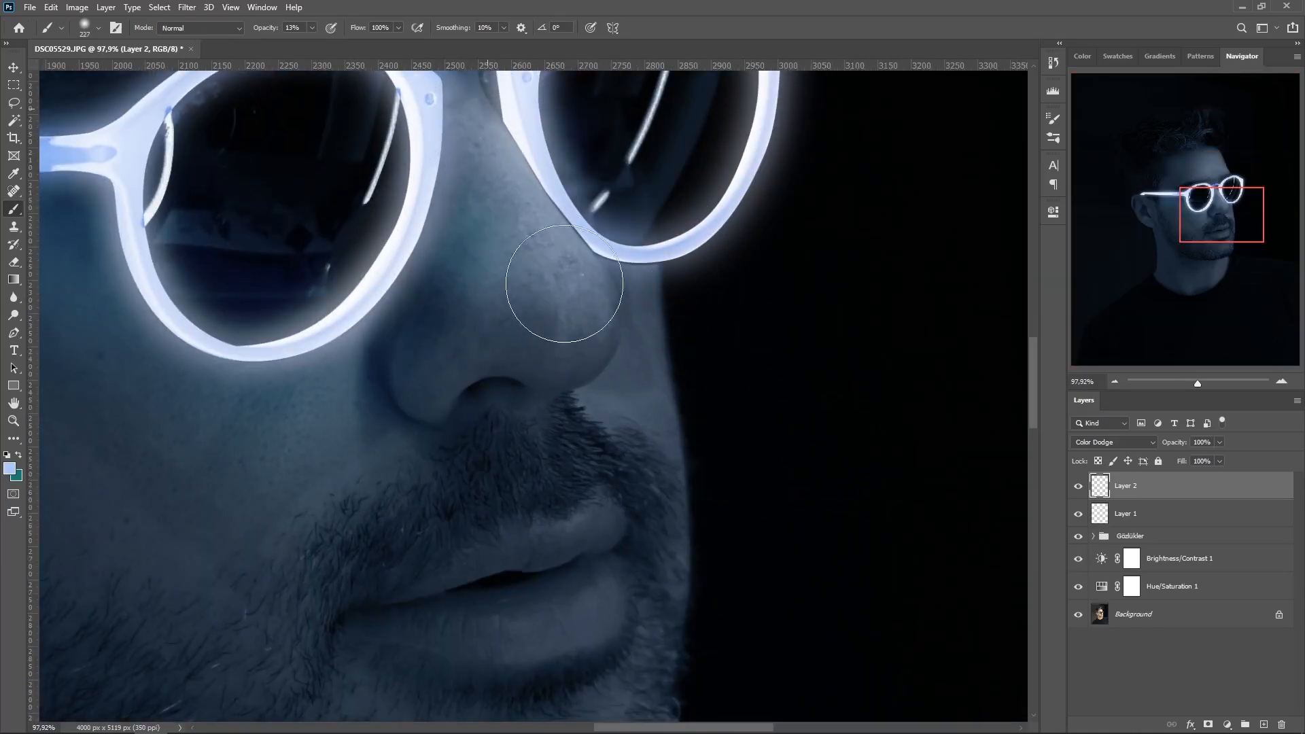
{"action": "right_click", "coordinate": [670, 292], "text": "alt"}
{"action": "scroll", "coordinate": [725, 485], "scroll_direction": "down", "scroll_amount": 6}
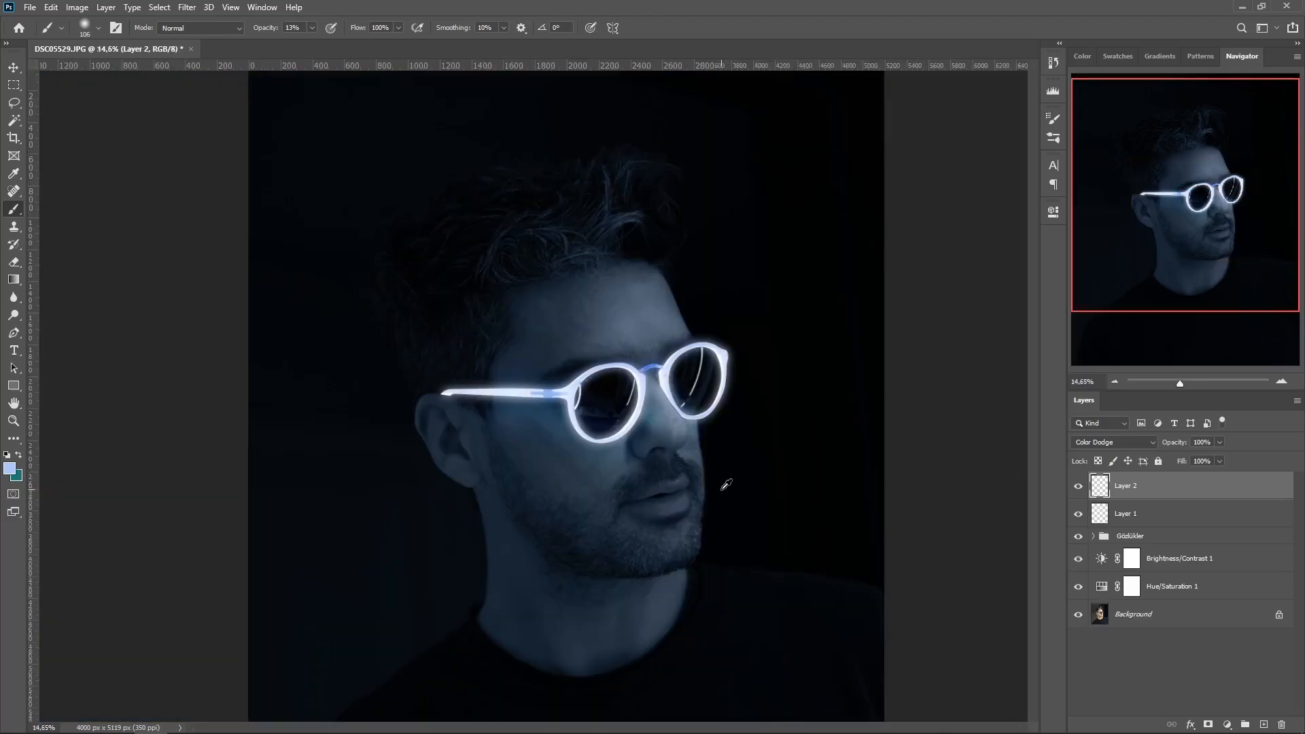
{"action": "scroll", "coordinate": [626, 335], "scroll_direction": "up", "scroll_amount": 4}
{"action": "scroll", "coordinate": [650, 431], "scroll_direction": "up", "scroll_amount": 4}
{"action": "scroll", "coordinate": [530, 240], "scroll_direction": "down", "scroll_amount": 2}
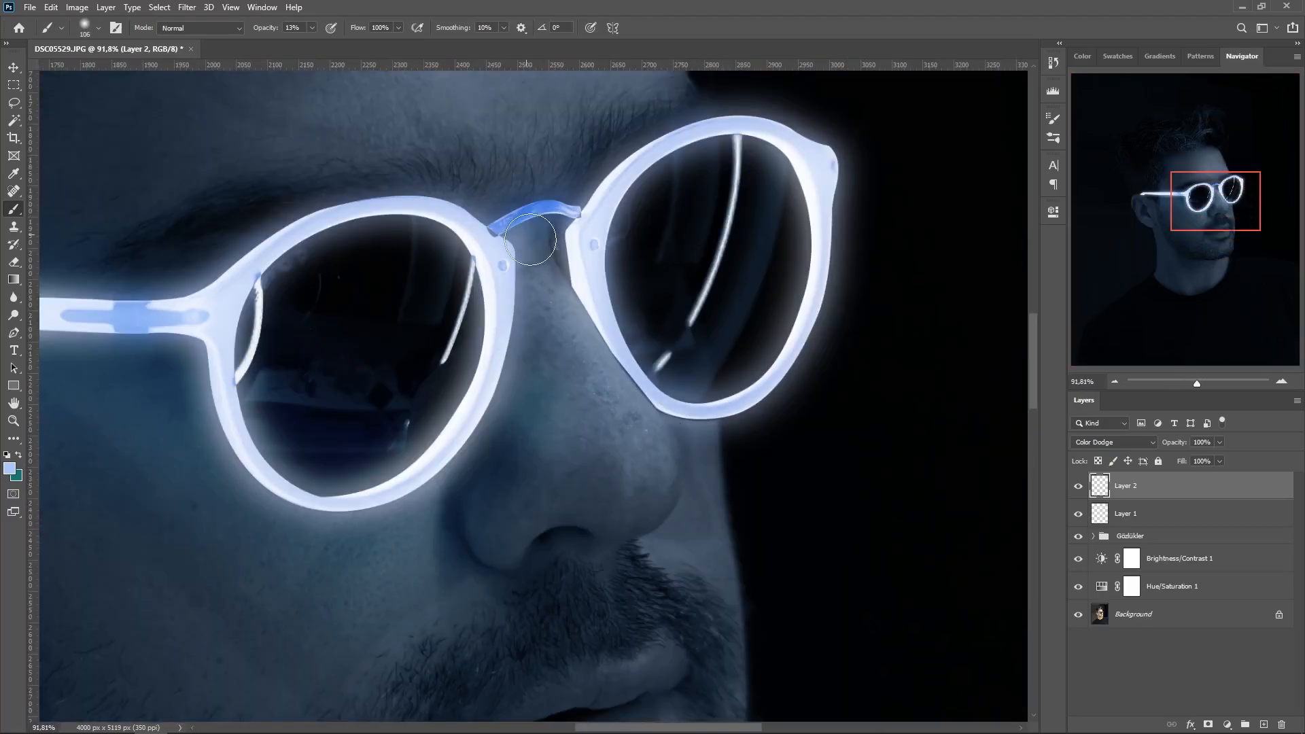
{"action": "left_click_drag", "start_coordinate": [528, 268], "coordinate": [615, 408]}
{"action": "scroll", "coordinate": [734, 517], "scroll_direction": "down", "scroll_amount": 4}
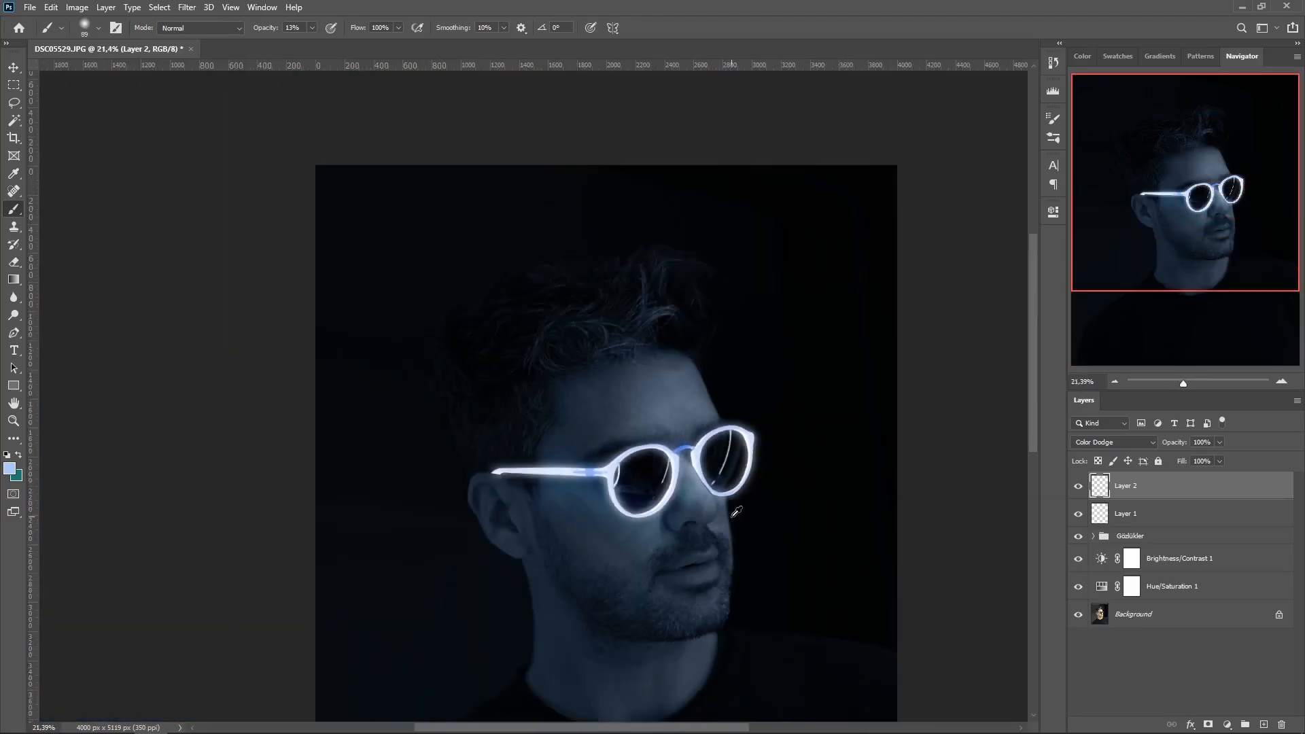
{"action": "scroll", "coordinate": [540, 423], "scroll_direction": "up", "scroll_amount": 3}
- Set the brush size to 483, choose a near-white foreground colour and paint soft glow on the cheek below the near lens
{"action": "right_click", "coordinate": [481, 335], "text": "alt"}
{"action": "scroll", "coordinate": [746, 475], "scroll_direction": "down", "scroll_amount": 3}
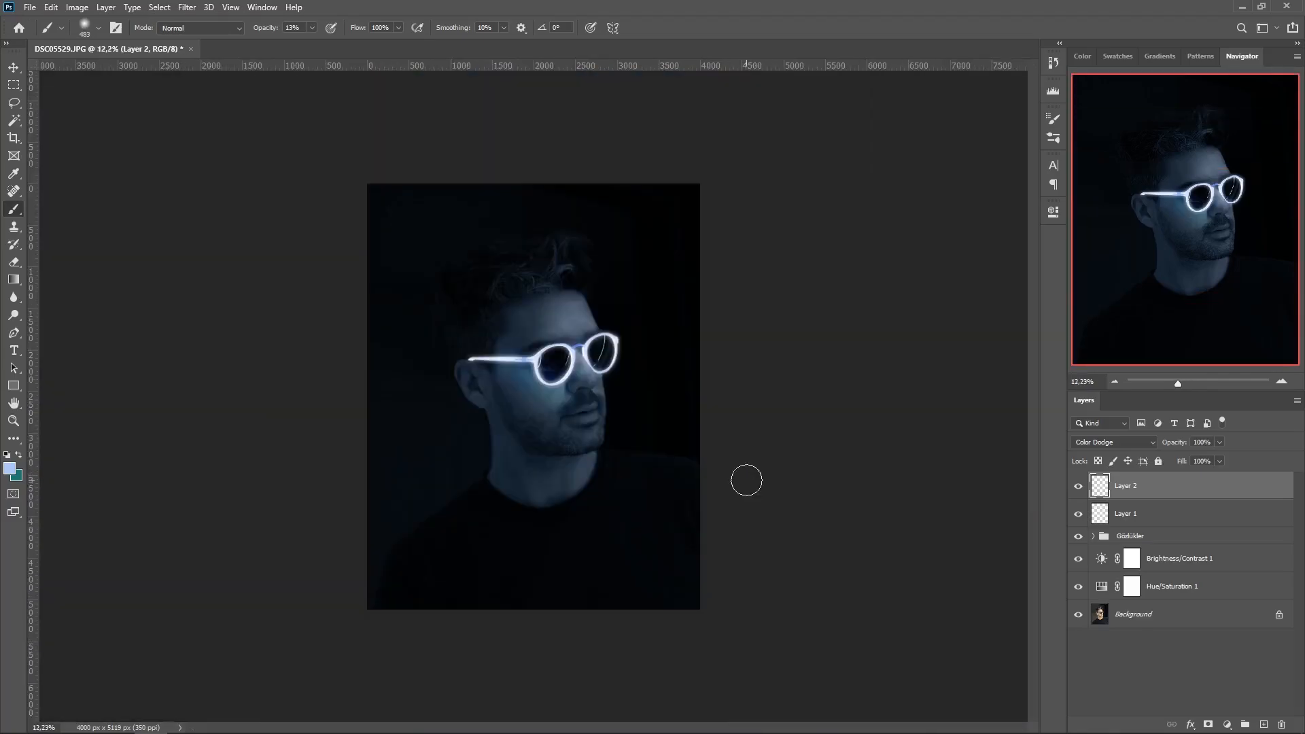
{"action": "scroll", "coordinate": [539, 394], "scroll_direction": "up", "scroll_amount": 4}
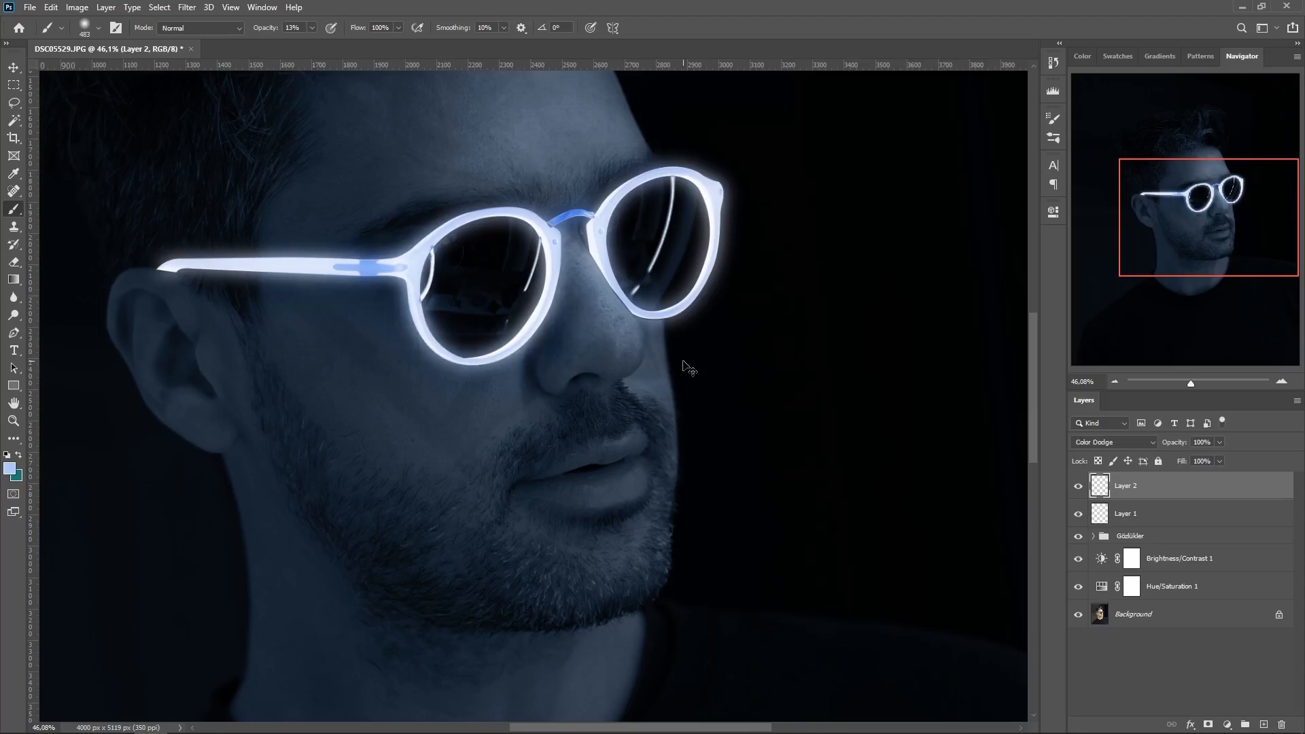
{"action": "left_click", "coordinate": [10, 467]}
{"action": "left_click", "coordinate": [400, 258]}
{"action": "key", "text": "Return"}
{"action": "scroll", "coordinate": [300, 320], "scroll_direction": "up", "scroll_amount": 2}
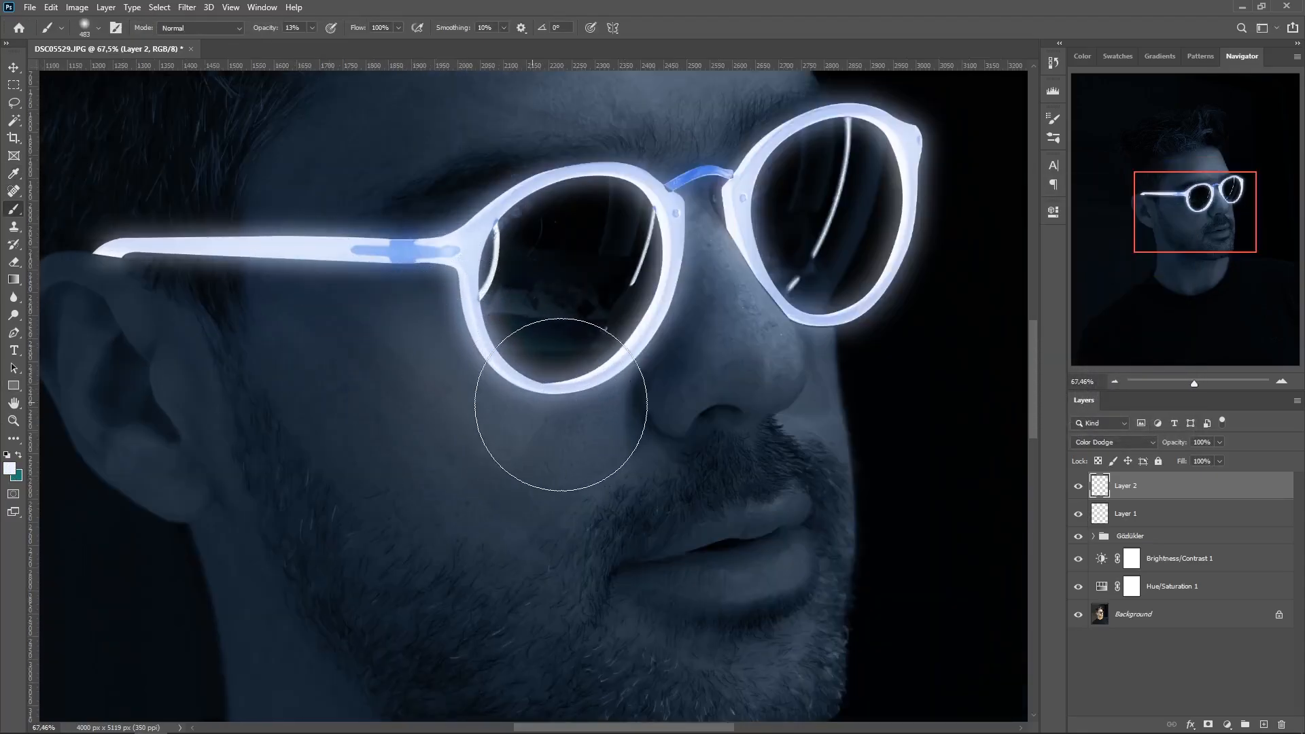
- Reduce the brush to size 133 and 77 and paint reflected light along the side of the nose
{"action": "key", "text": "bracketleft"}
{"action": "key", "text": "bracketleft"}
{"action": "key", "text": "bracketleft"}
{"action": "key", "text": "bracketleft"}
{"action": "key", "text": "bracketleft"}
{"action": "key", "text": "bracketleft"}
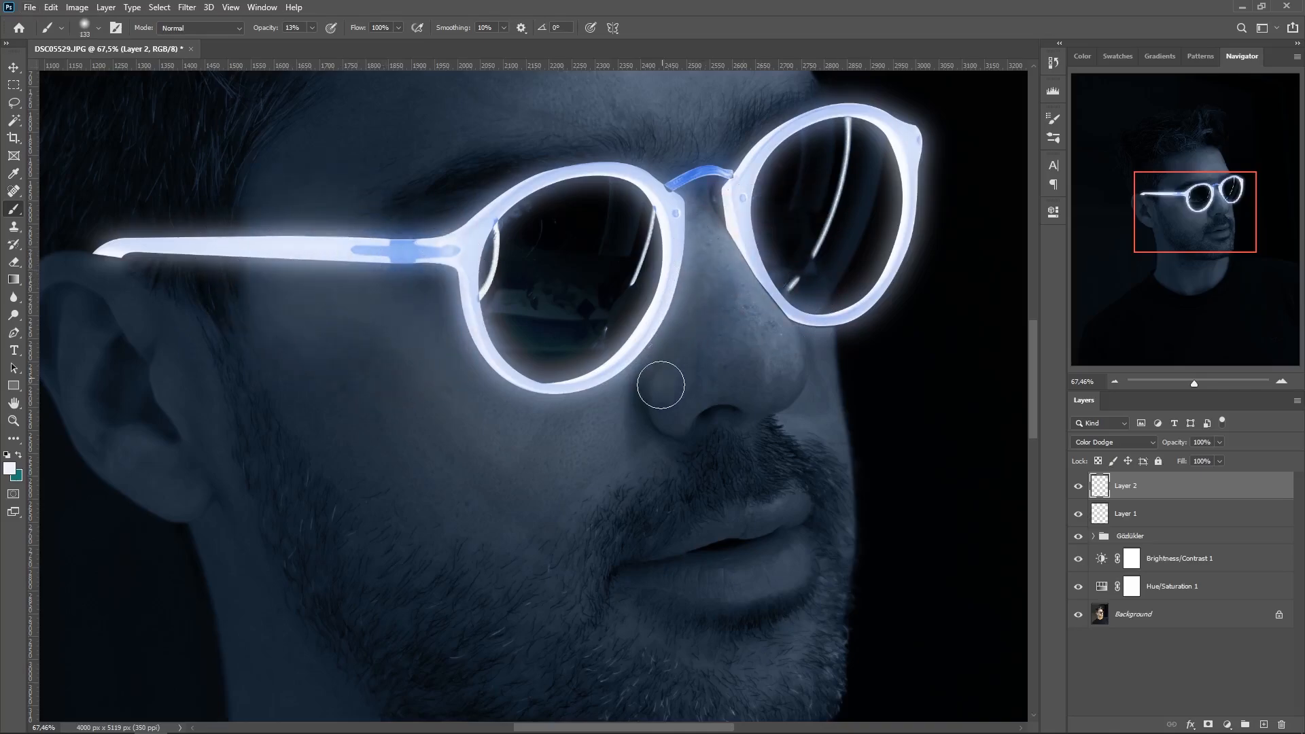
{"action": "key", "text": "bracketleft"}
{"action": "key", "text": "bracketleft"}
{"action": "key", "text": "bracketleft"}
{"action": "key", "text": "bracketleft"}
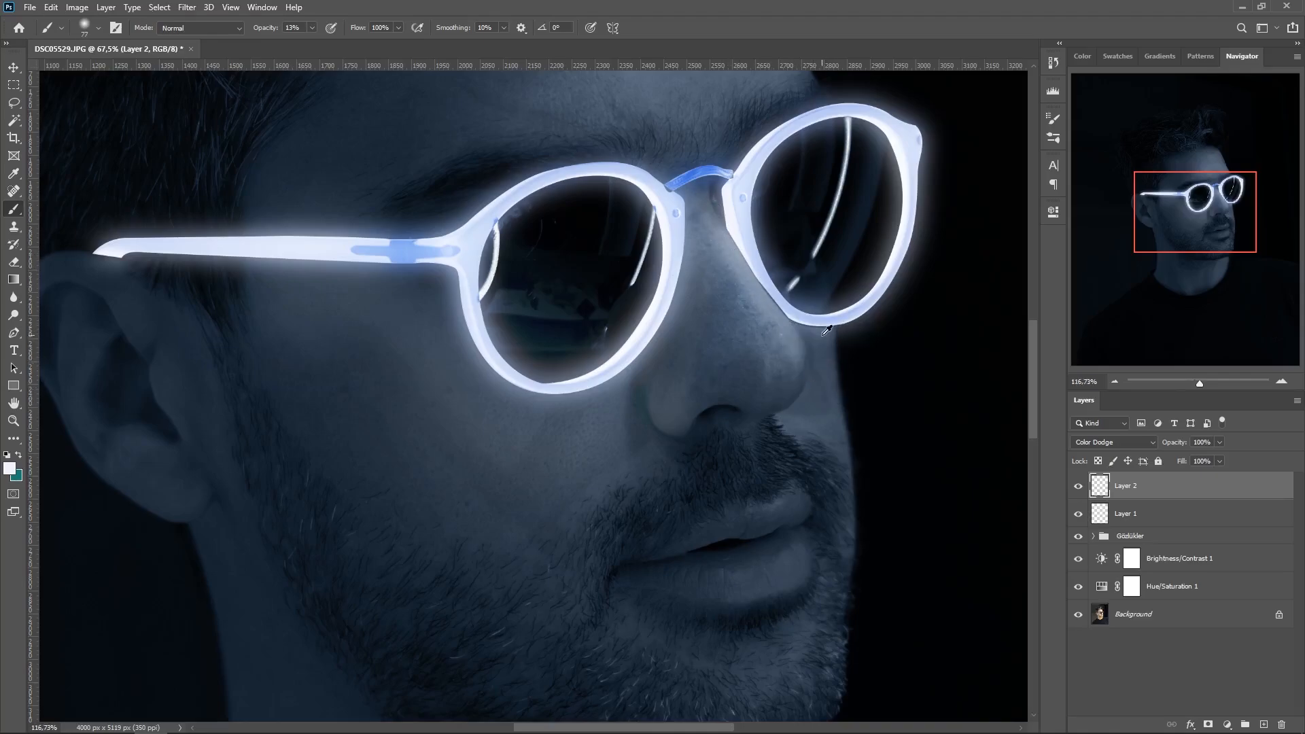
- Enlarge the brush to size 98 and paint reflected light on the nose and cheek beneath the far lens
{"action": "scroll", "coordinate": [827, 331], "scroll_direction": "up", "scroll_amount": 3}
{"action": "key", "text": "bracketright"}
{"action": "key", "text": "bracketright"}
{"action": "scroll", "coordinate": [824, 377], "scroll_direction": "down", "scroll_amount": 6}
{"action": "scroll", "coordinate": [874, 378], "scroll_direction": "up", "scroll_amount": 2}
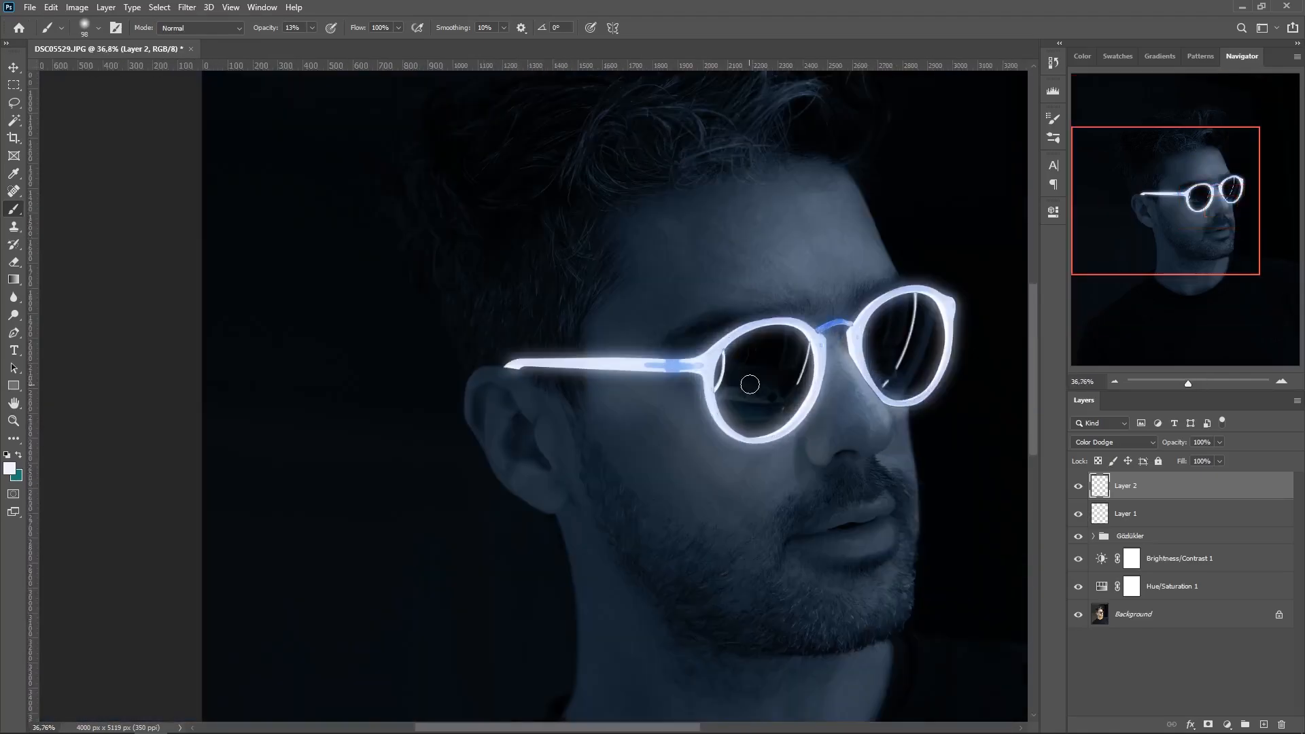
- Paint glow on the brow above the near lens and around the bridge, reducing the brush to size 65
{"action": "scroll", "coordinate": [696, 380], "scroll_direction": "up", "scroll_amount": 4}
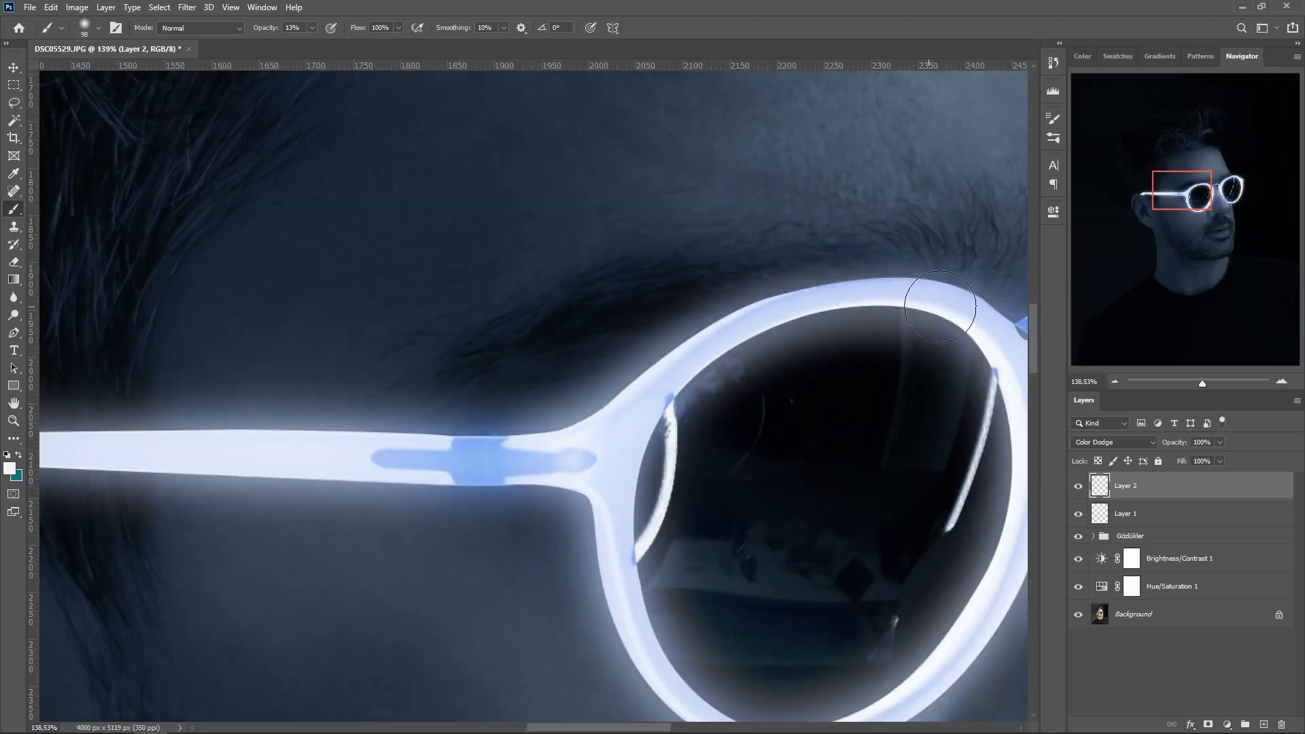
{"action": "scroll", "coordinate": [445, 384], "scroll_direction": "right", "scroll_amount": 3}
{"action": "key", "text": "bracketleft"}
{"action": "key", "text": "bracketleft"}
{"action": "key", "text": "bracketleft"}
{"action": "scroll", "coordinate": [568, 292], "scroll_direction": "right", "scroll_amount": 4}
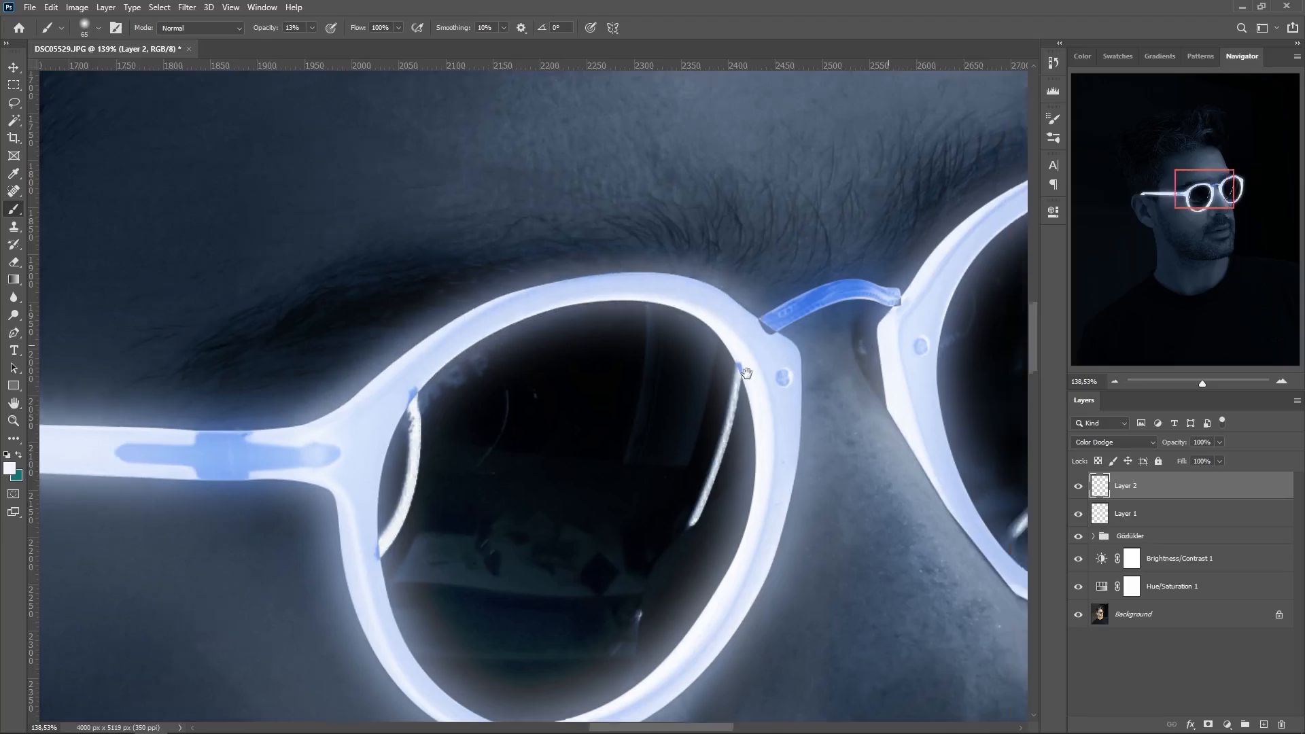
{"action": "scroll", "coordinate": [588, 398], "scroll_direction": "up", "scroll_amount": 1}
{"action": "scroll", "coordinate": [588, 398], "scroll_direction": "down", "scroll_amount": 5}
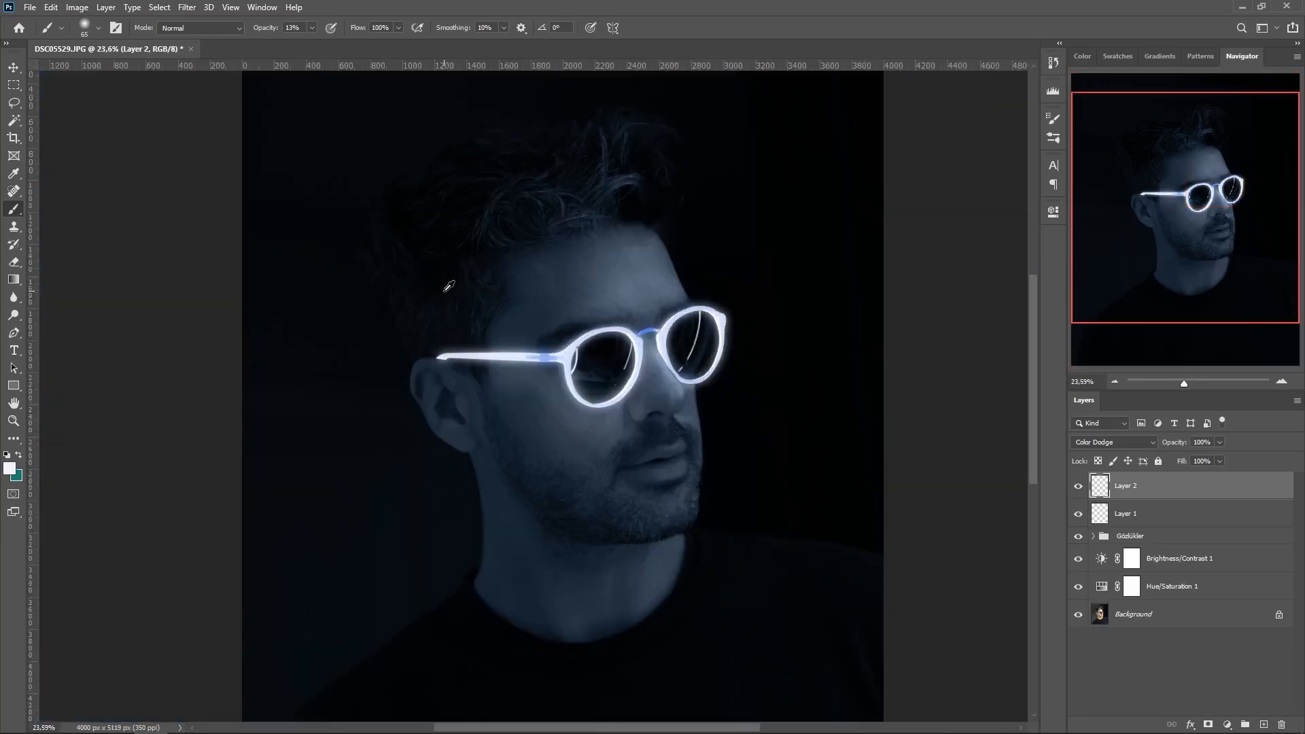
- Set the brush to 6% opacity and size 549 and paint faint light over the top and back of the hair
{"action": "scroll", "coordinate": [501, 234], "scroll_direction": "down", "scroll_amount": 2}
{"action": "scroll", "coordinate": [621, 206], "scroll_direction": "up", "scroll_amount": 4}
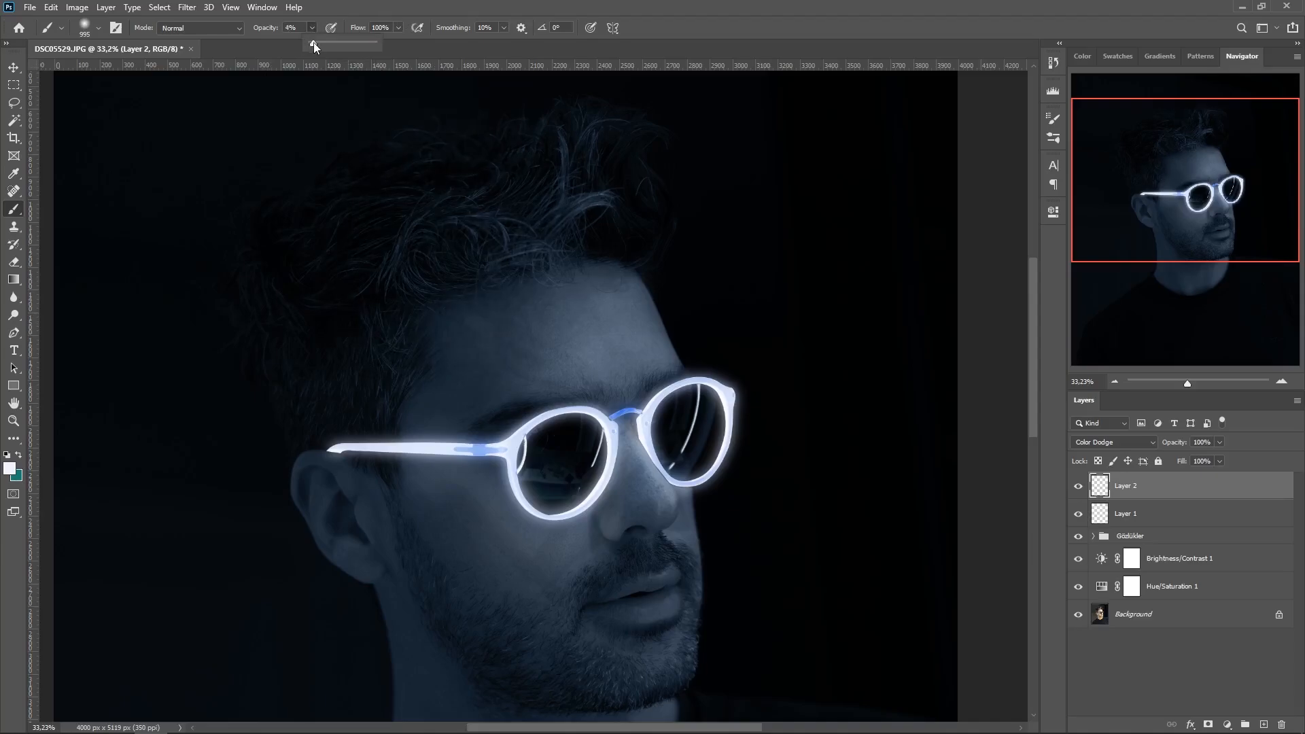
{"action": "left_click_drag", "start_coordinate": [313, 42], "coordinate": [315, 43]}
{"action": "right_click", "coordinate": [513, 216], "text": "alt"}
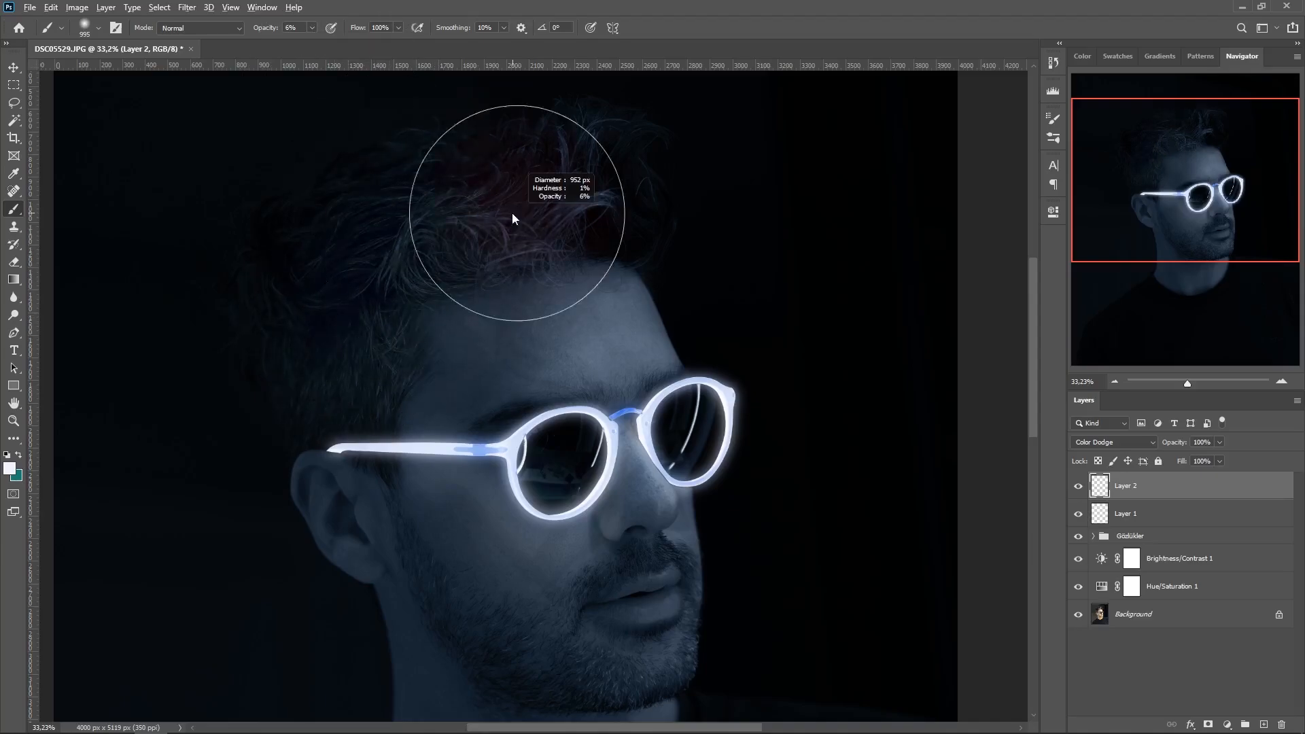
{"action": "left_click_drag", "start_coordinate": [511, 212], "coordinate": [589, 220]}
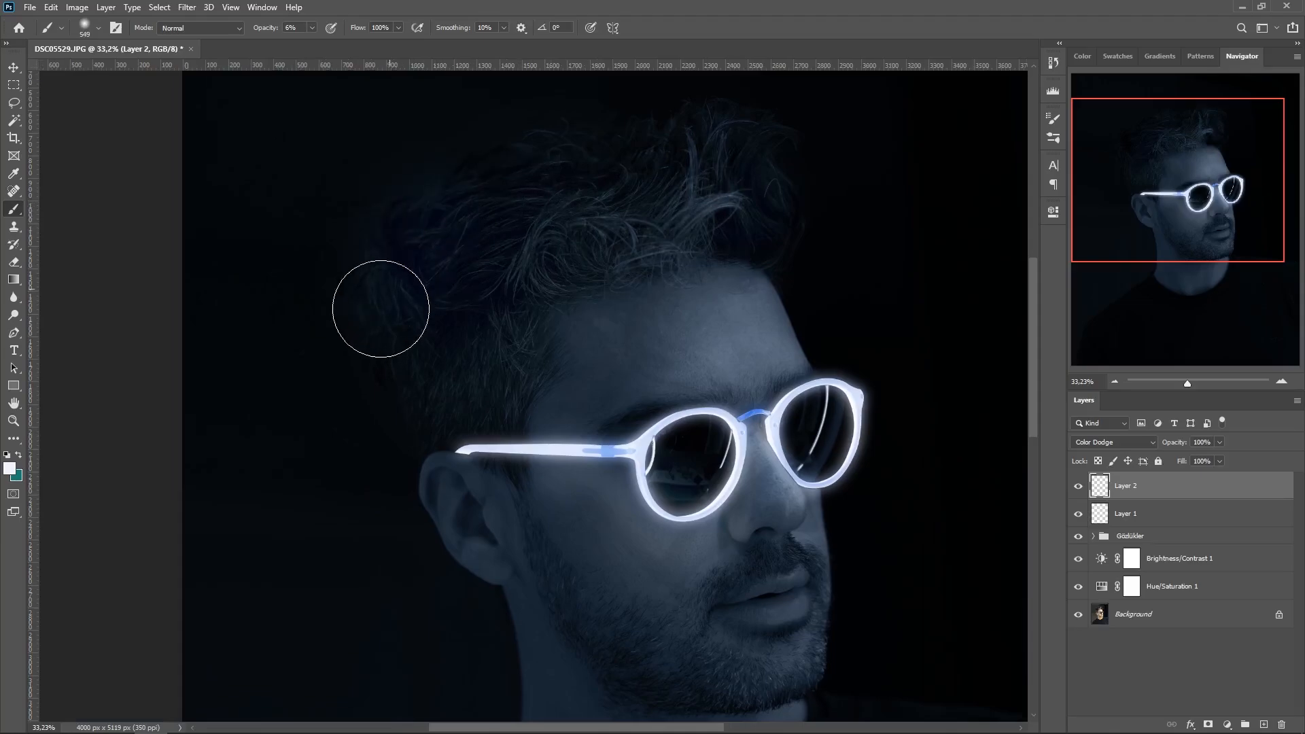
{"action": "mouse_move", "coordinate": [400, 172]}
{"action": "left_mouse_down"}
{"action": "mouse_move", "coordinate": [432, 157]}
{"action": "mouse_move", "coordinate": [368, 253]}
{"action": "mouse_move", "coordinate": [366, 329]}
{"action": "mouse_move", "coordinate": [575, 136]}
{"action": "mouse_move", "coordinate": [710, 125]}
{"action": "left_mouse_up"}
{"action": "scroll", "coordinate": [711, 125], "scroll_direction": "down", "scroll_amount": 7}
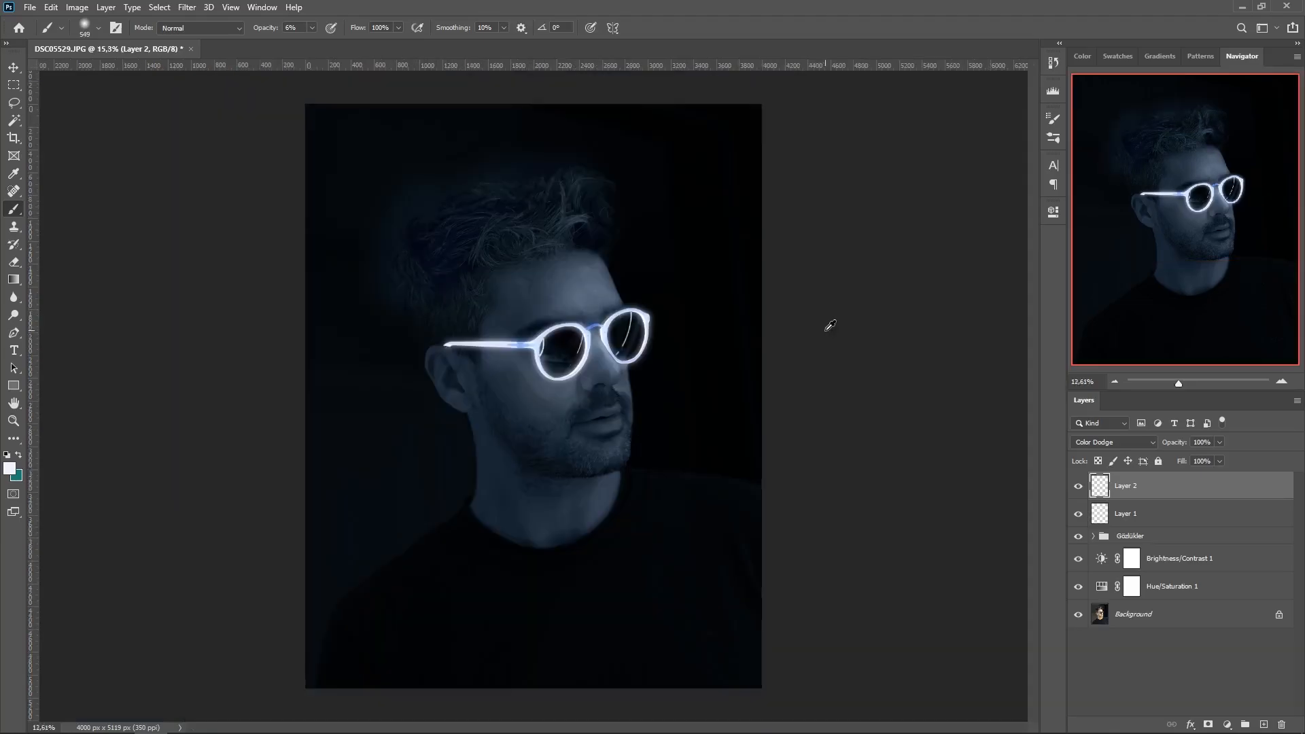
- Paint faint light over the side hair above the ear
{"action": "scroll", "coordinate": [590, 230], "scroll_direction": "up", "scroll_amount": 7}
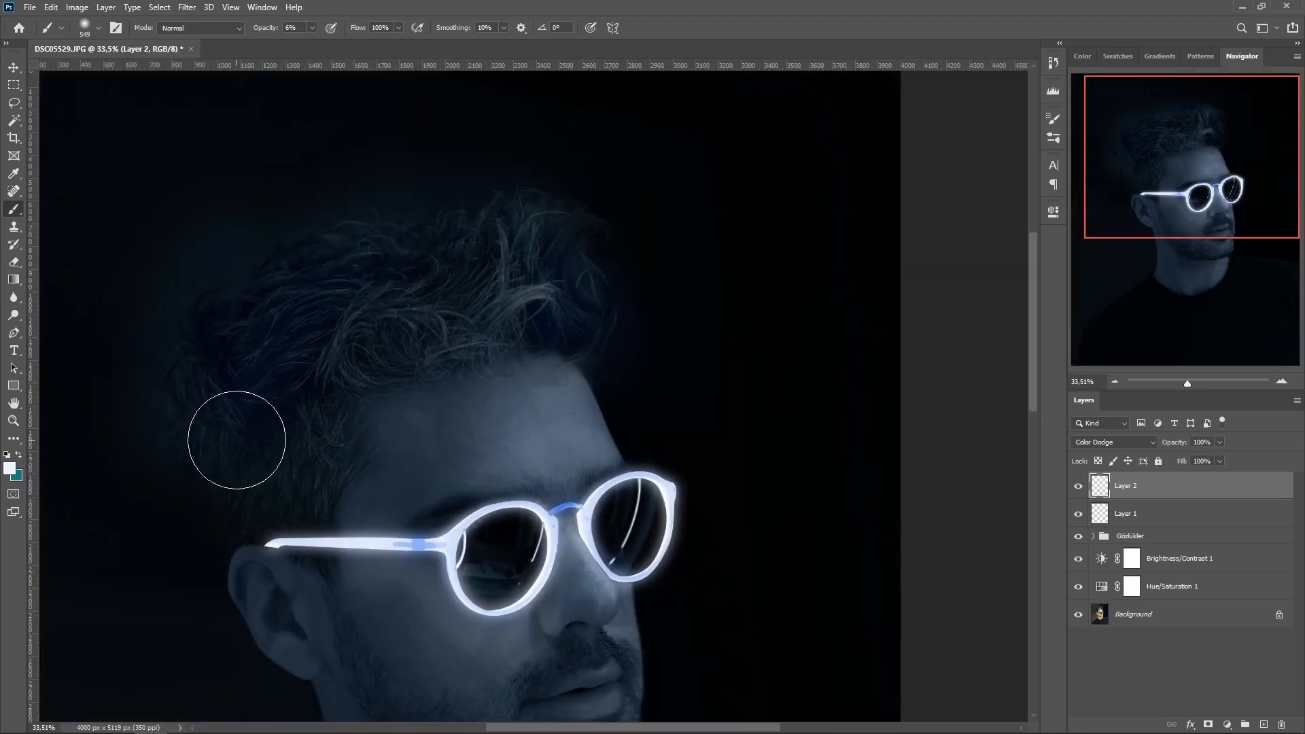
{"action": "mouse_move", "coordinate": [237, 440]}
{"action": "left_mouse_down"}
{"action": "mouse_move", "coordinate": [228, 486]}
{"action": "mouse_move", "coordinate": [311, 501]}
{"action": "mouse_move", "coordinate": [324, 546]}
{"action": "mouse_move", "coordinate": [323, 520]}
{"action": "left_mouse_up"}
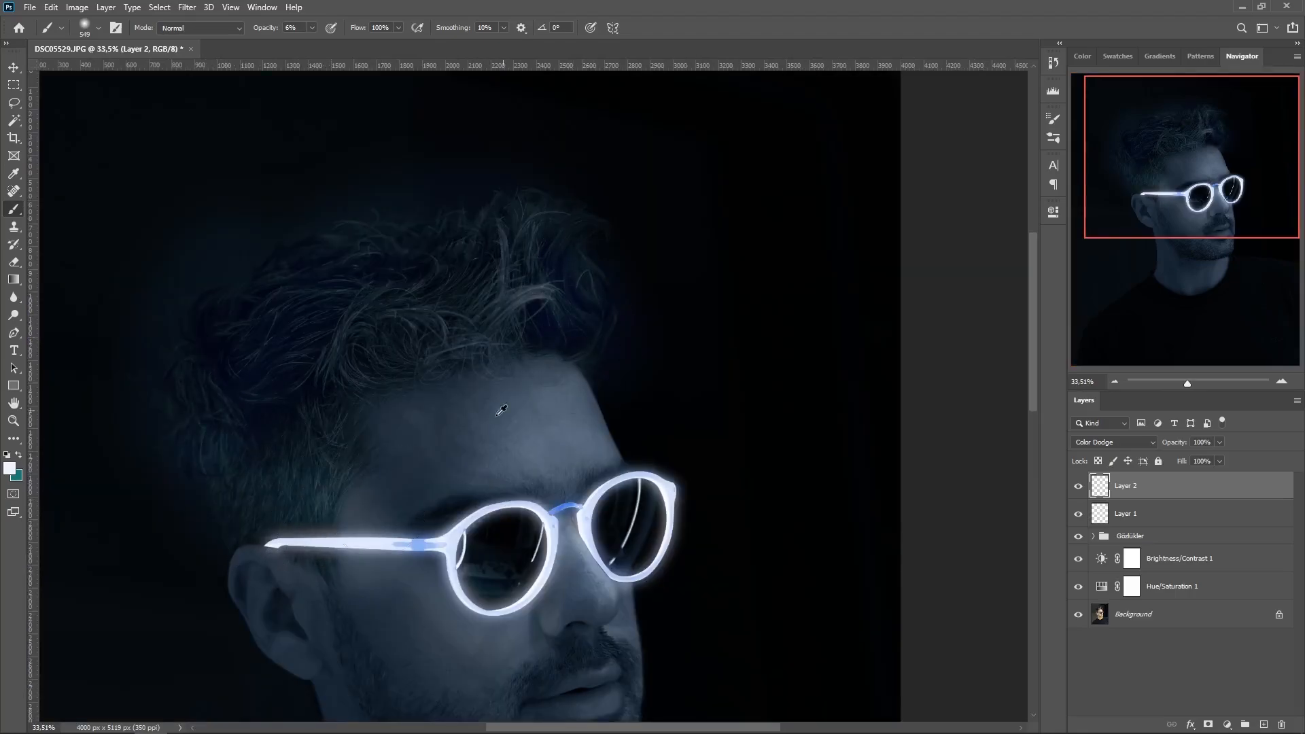
{"action": "scroll", "coordinate": [502, 410], "scroll_direction": "down", "scroll_amount": 4}
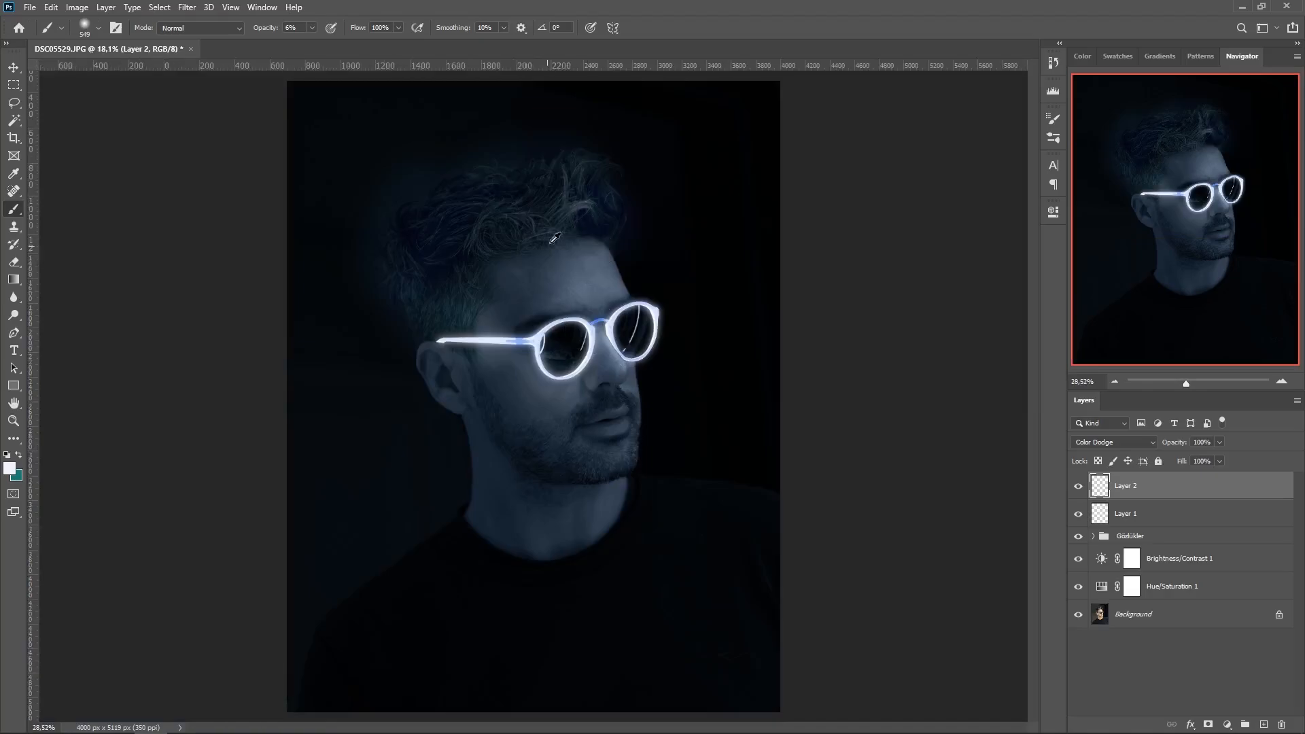
{"action": "scroll", "coordinate": [517, 316], "scroll_direction": "up", "scroll_amount": 5}
{"action": "scroll", "coordinate": [782, 354], "scroll_direction": "down", "scroll_amount": 5}
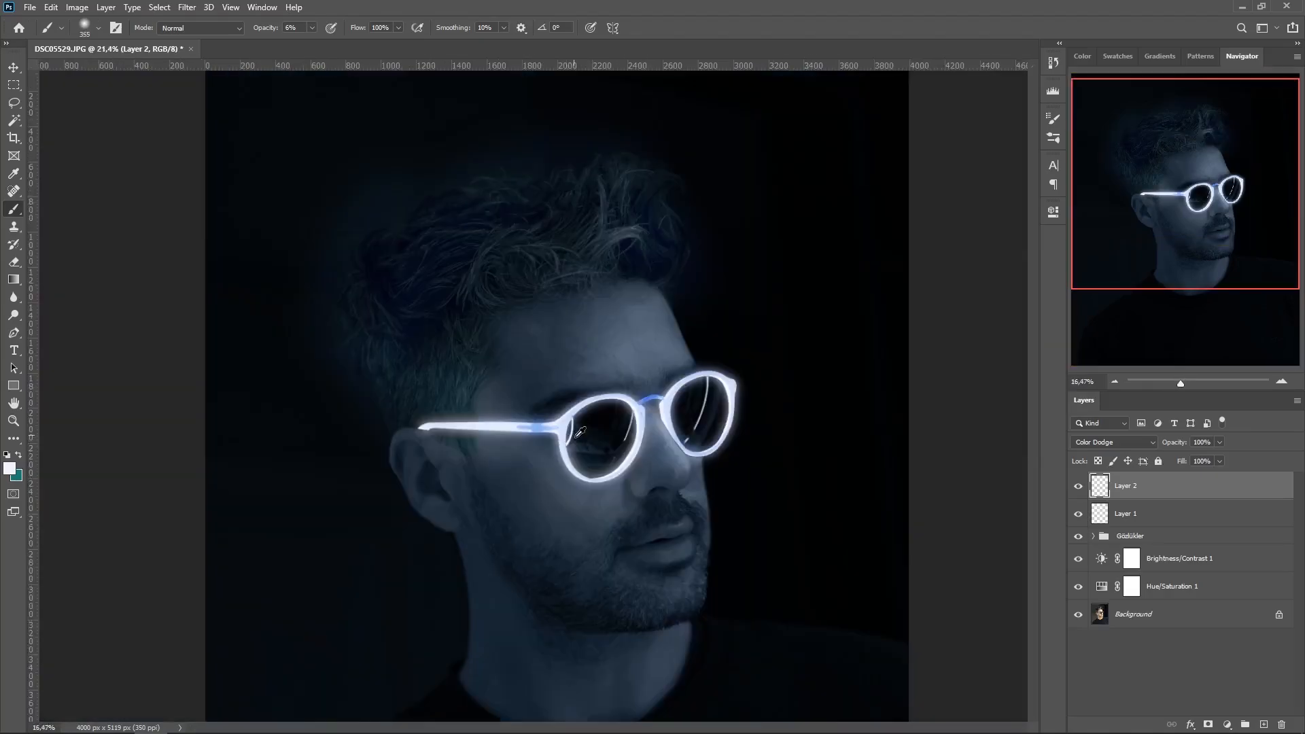
- Paint faint light over the front of the hair above the forehead with a smaller brush
{"action": "scroll", "coordinate": [649, 293], "scroll_direction": "up", "scroll_amount": 2}
{"action": "scroll", "coordinate": [598, 217], "scroll_direction": "up", "scroll_amount": 2}
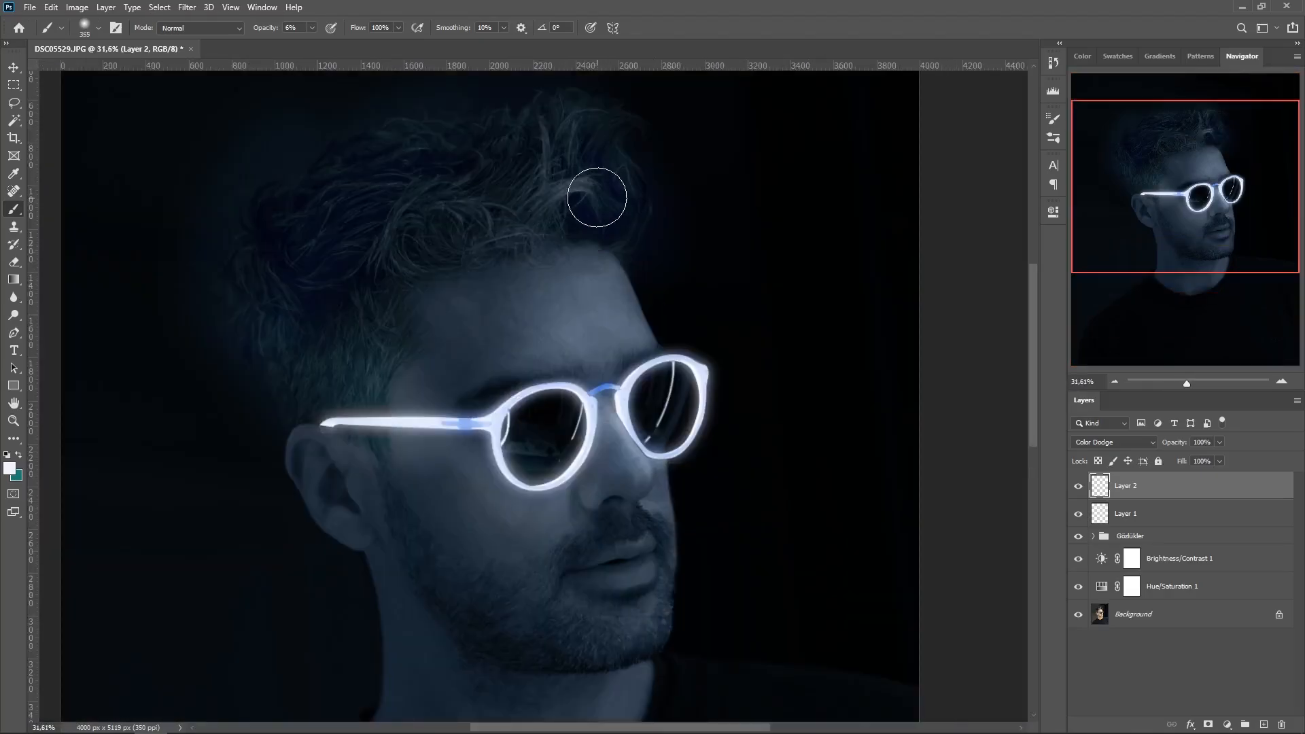
{"action": "scroll", "coordinate": [719, 358], "scroll_direction": "down", "scroll_amount": 3}
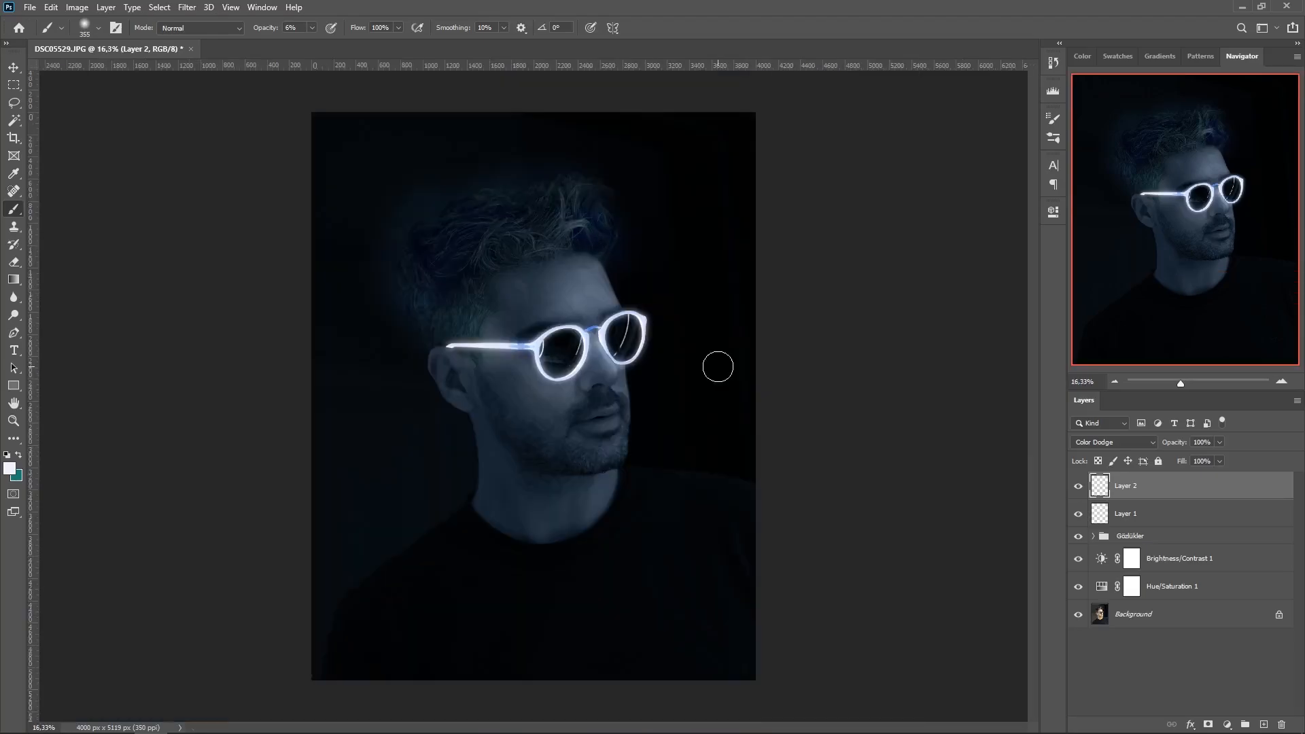
{"action": "scroll", "coordinate": [680, 387], "scroll_direction": "up", "scroll_amount": 1}
- Add a Hue/Saturation adjustment layer above Layer 2 and turn on Colorize
{"action": "key", "text": "v"}
{"action": "scroll", "coordinate": [654, 408], "scroll_direction": "up", "scroll_amount": 1}
{"action": "left_click_drag", "start_coordinate": [669, 401], "coordinate": [729, 441]}
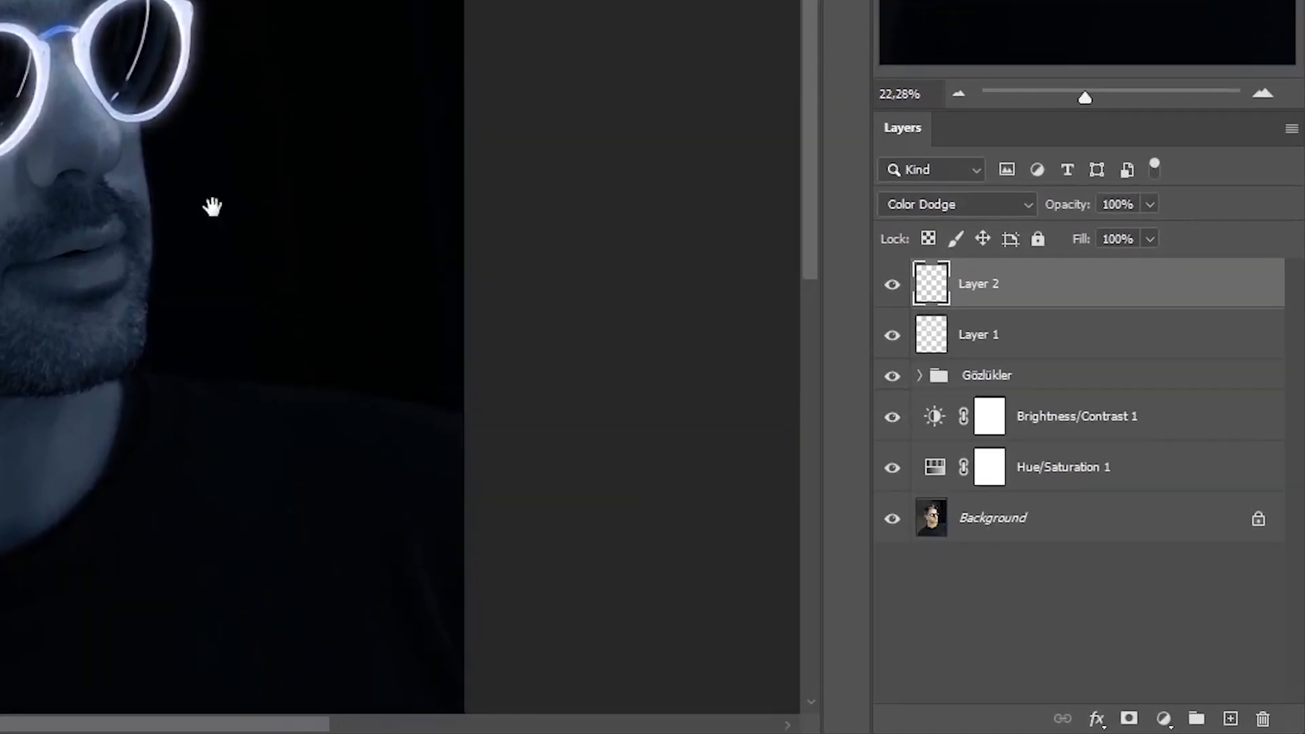
{"action": "left_click", "coordinate": [1190, 721]}
{"action": "left_click", "coordinate": [1152, 481]}
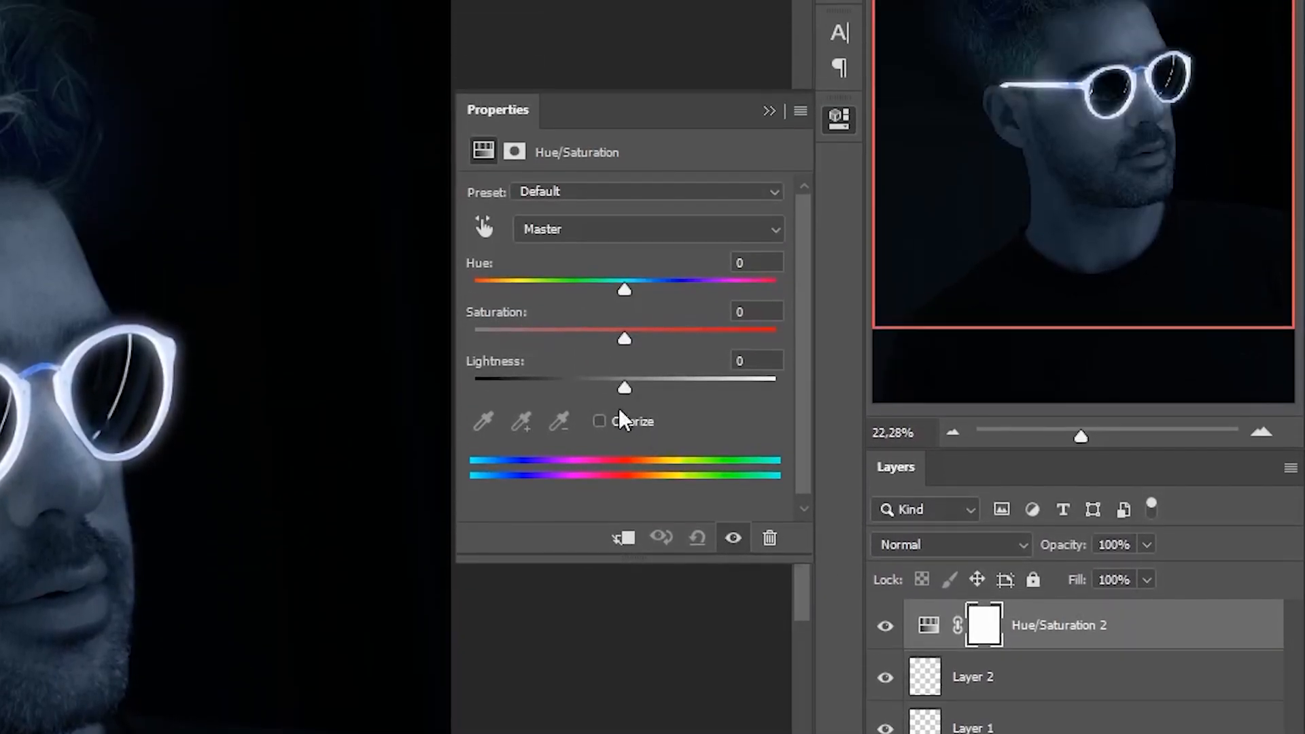
{"action": "left_click", "coordinate": [619, 420]}
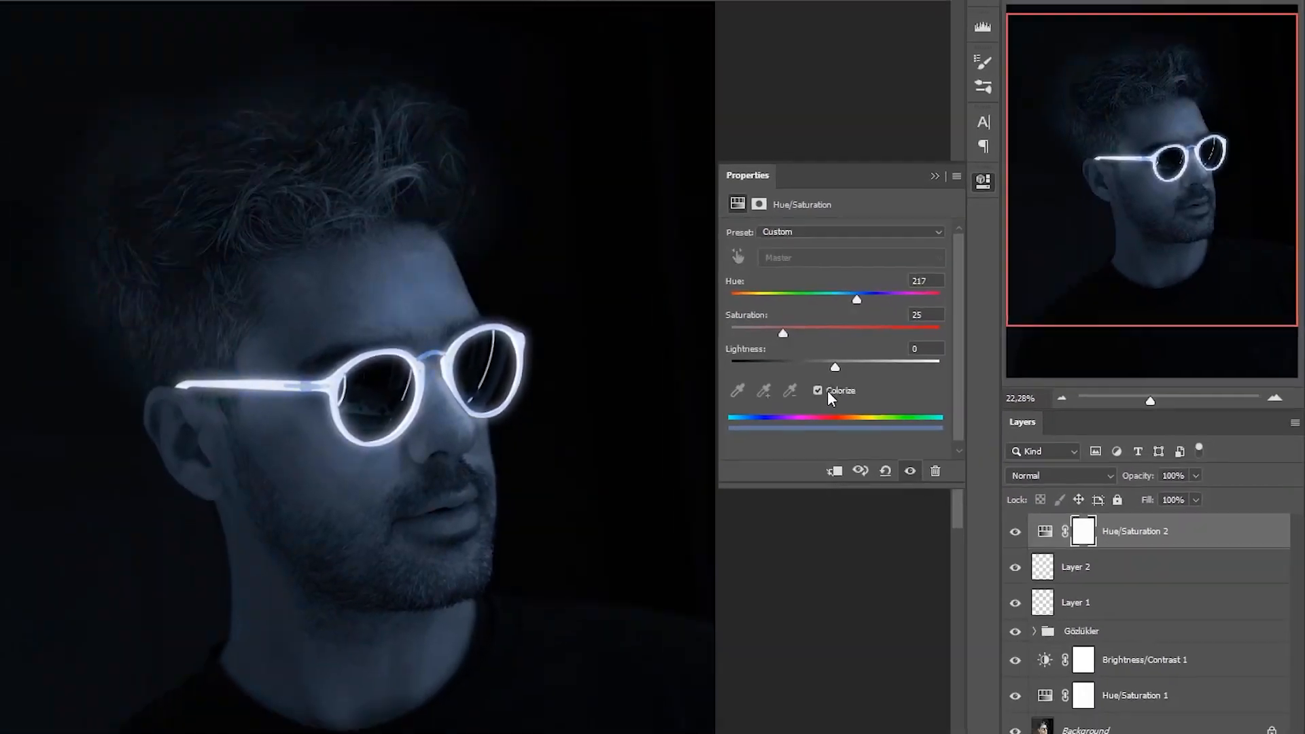
- Set the colorizing Hue/Saturation 2 adjustment to hue 216 and saturation 42
{"action": "left_click_drag", "start_coordinate": [658, 280], "coordinate": [620, 280]}
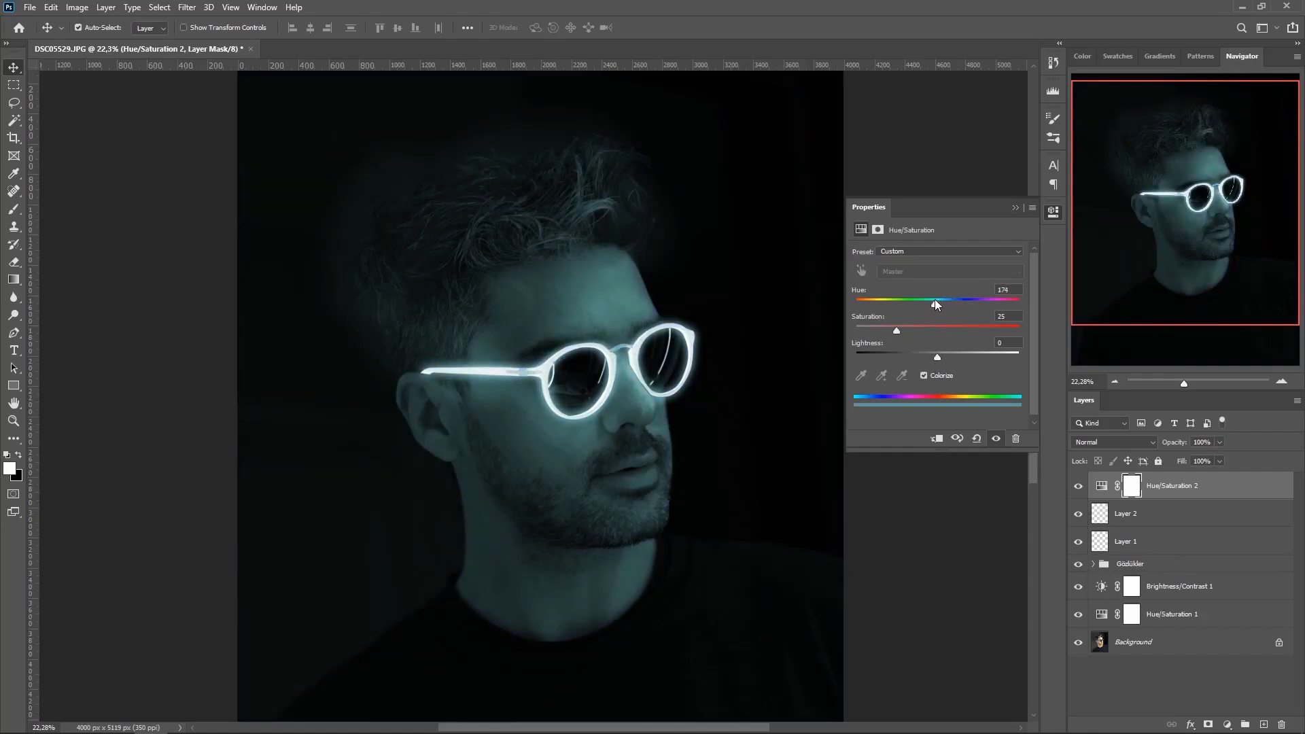
{"action": "mouse_move", "coordinate": [935, 299]}
{"action": "left_mouse_down"}
{"action": "mouse_move", "coordinate": [964, 300]}
{"action": "mouse_move", "coordinate": [953, 300]}
{"action": "left_mouse_up"}
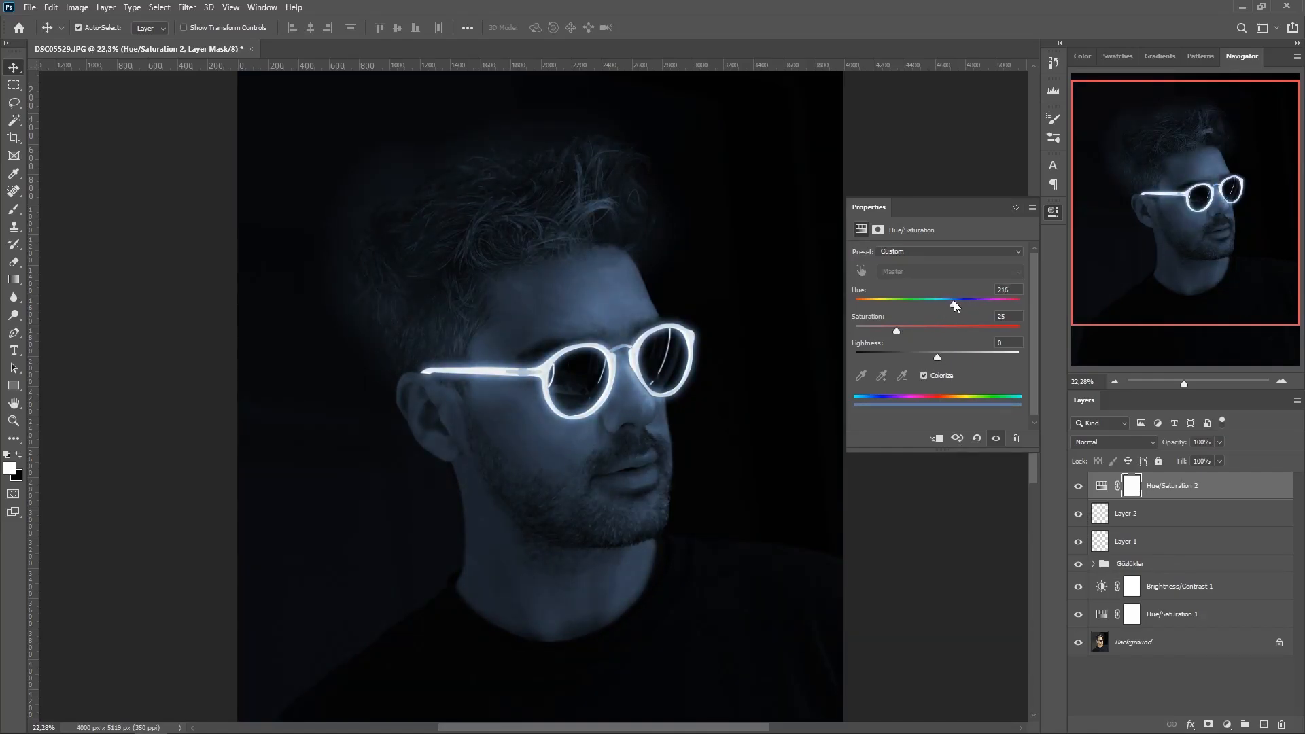
{"action": "left_click_drag", "start_coordinate": [929, 353], "coordinate": [900, 327]}
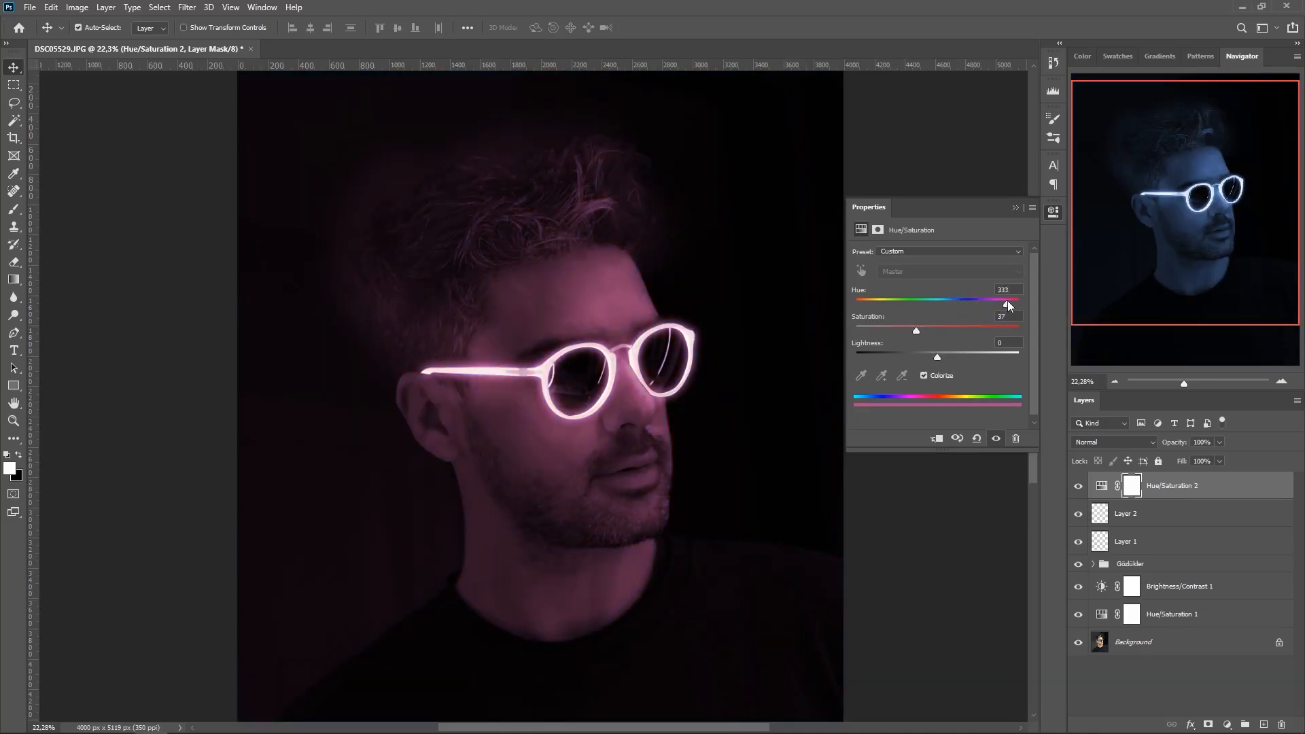
{"action": "left_click_drag", "start_coordinate": [1013, 301], "coordinate": [912, 323]}
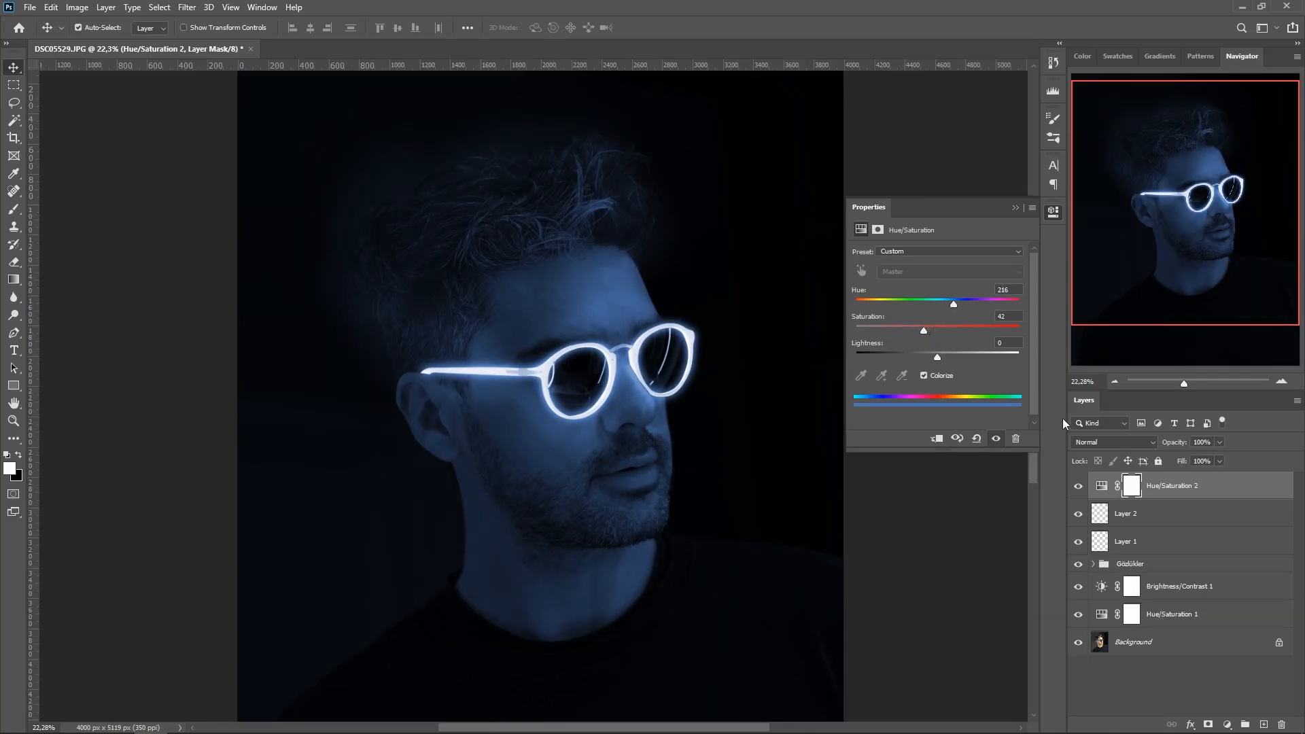
{"action": "left_click", "coordinate": [1015, 208]}
- Compare the portrait with and without the Hue/Saturation 2 colorizing and examine the tinted glasses, face and hair
{"action": "left_click", "coordinate": [1079, 486]}
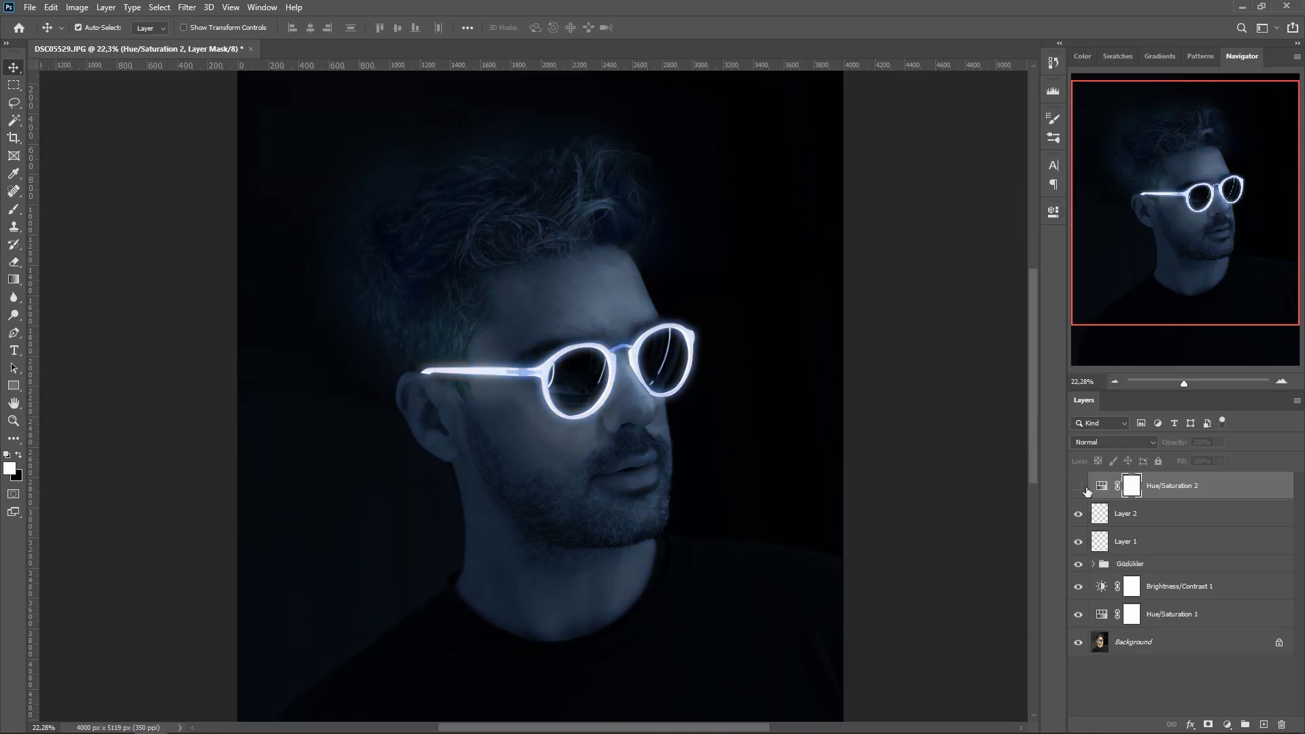
{"action": "left_click", "coordinate": [1079, 486]}
{"action": "left_click", "coordinate": [1079, 486]}
{"action": "scroll", "coordinate": [714, 379], "scroll_direction": "down", "scroll_amount": 2}
{"action": "scroll", "coordinate": [714, 373], "scroll_direction": "up", "scroll_amount": 3}
{"action": "left_click_drag", "start_coordinate": [714, 373], "coordinate": [707, 399]}
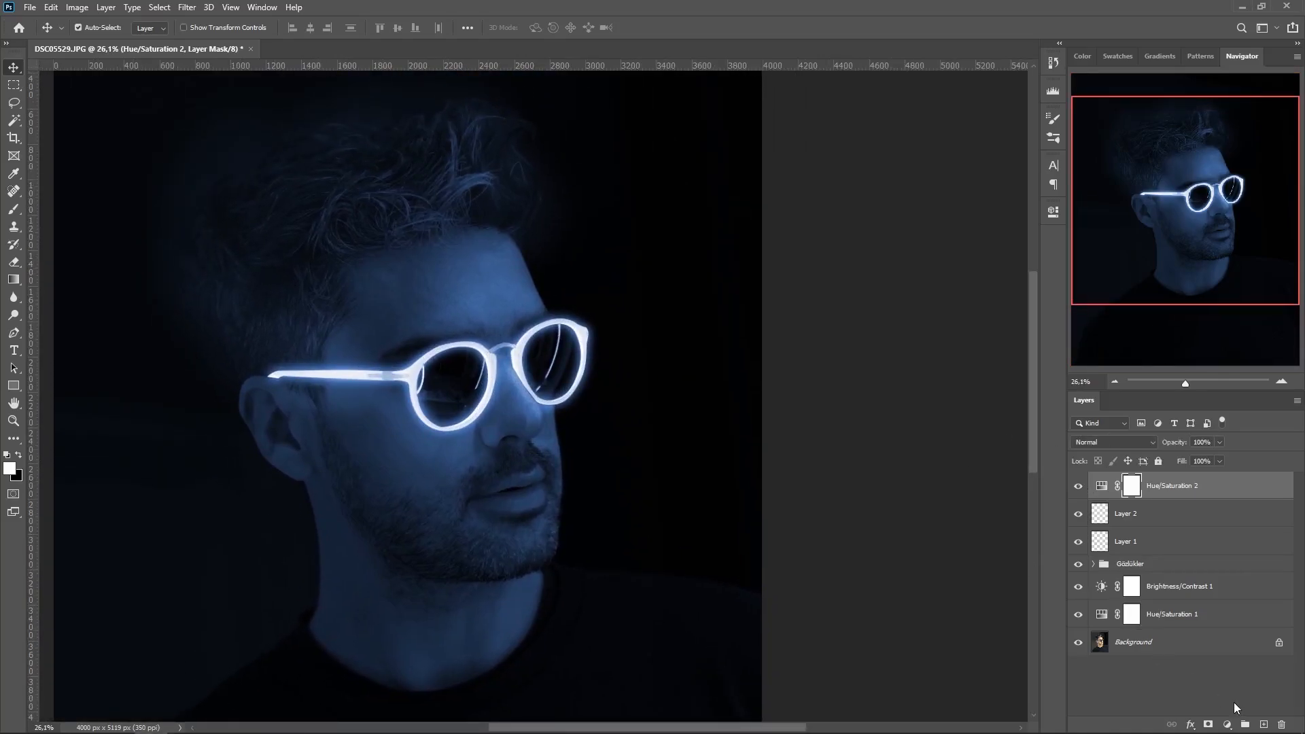
- Add a Curves adjustment layer above Hue/Saturation 2 and adjust its RGB curve
{"action": "left_click", "coordinate": [1226, 724]}
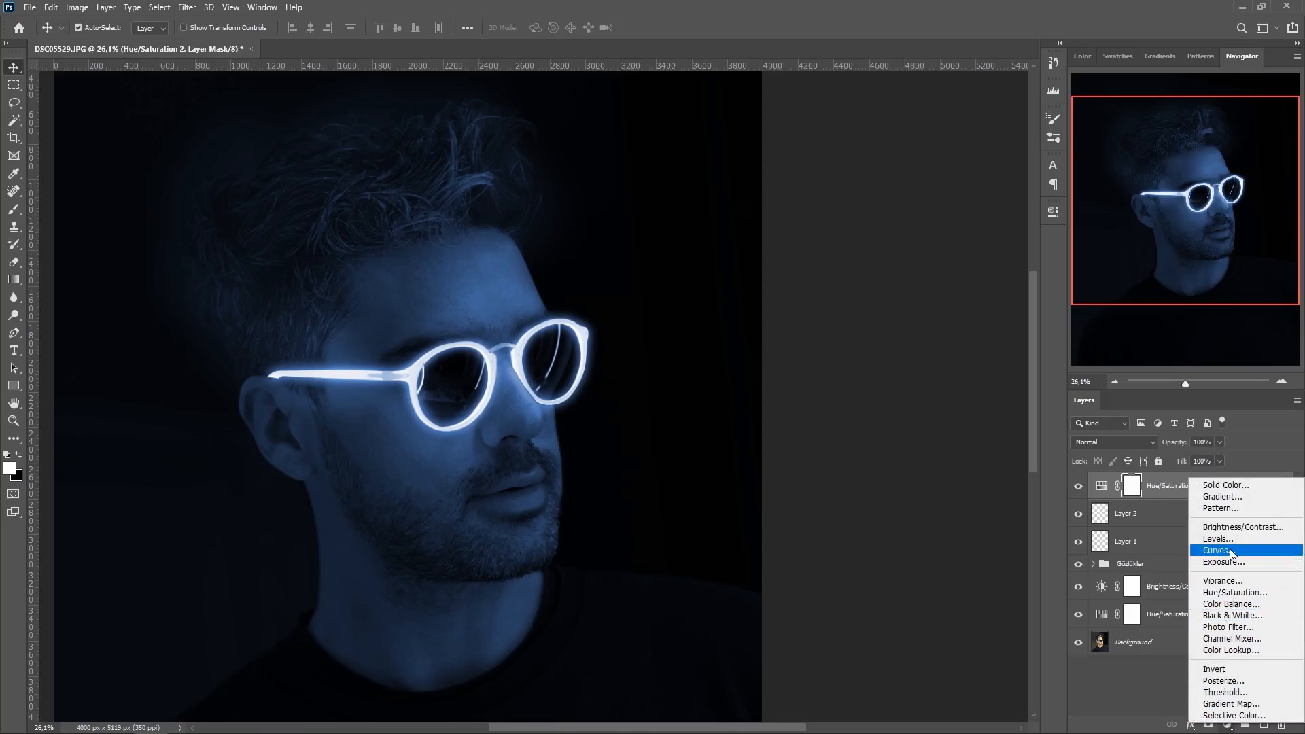
{"action": "left_click", "coordinate": [1237, 563]}
{"action": "left_click_drag", "start_coordinate": [911, 391], "coordinate": [914, 393]}
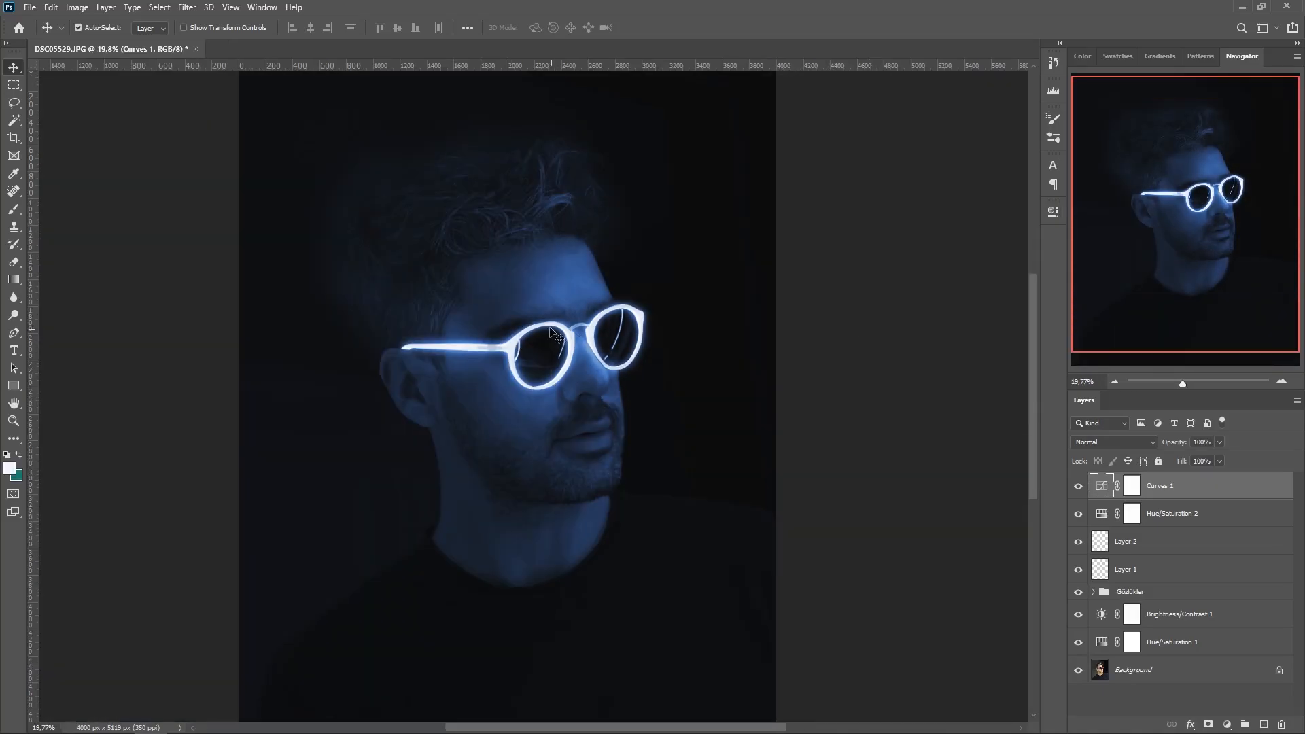
{"action": "scroll", "coordinate": [547, 330], "scroll_direction": "up", "scroll_amount": 6}
{"action": "left_click_drag", "start_coordinate": [537, 401], "coordinate": [692, 201]}
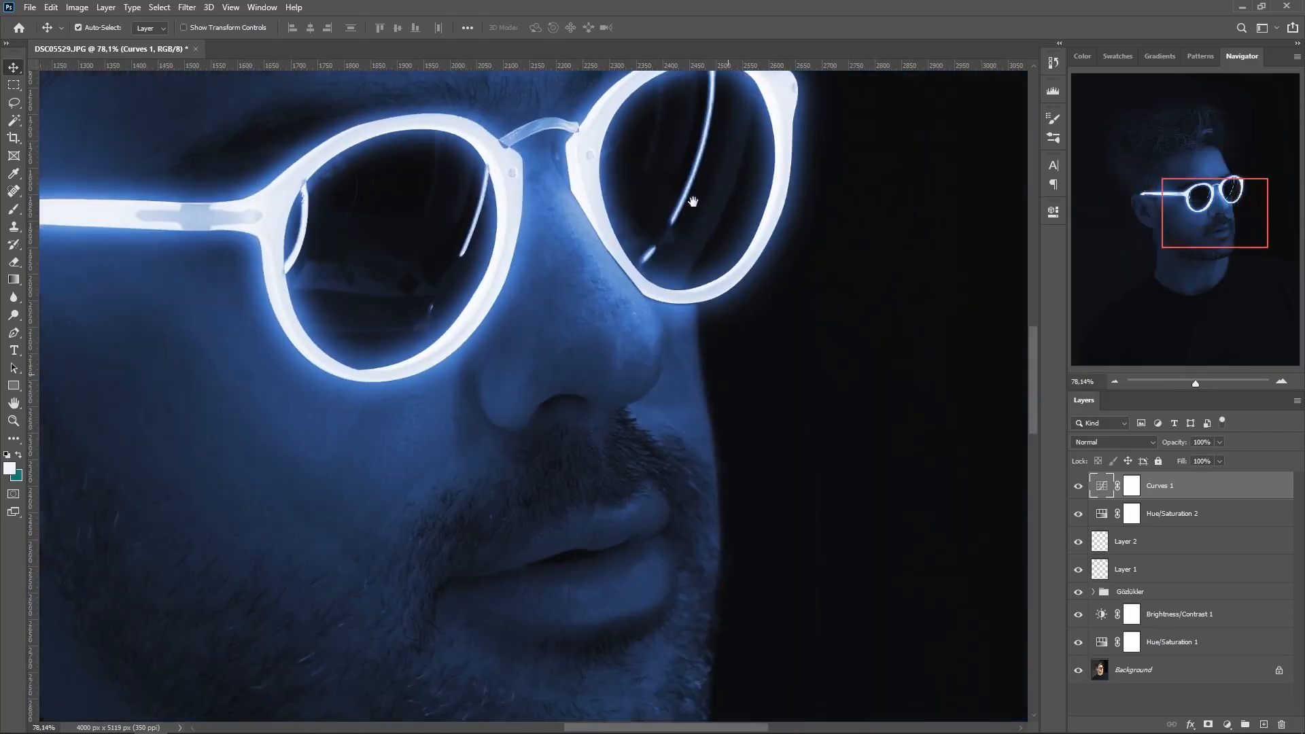
{"action": "scroll", "coordinate": [693, 201], "scroll_direction": "down", "scroll_amount": 6}
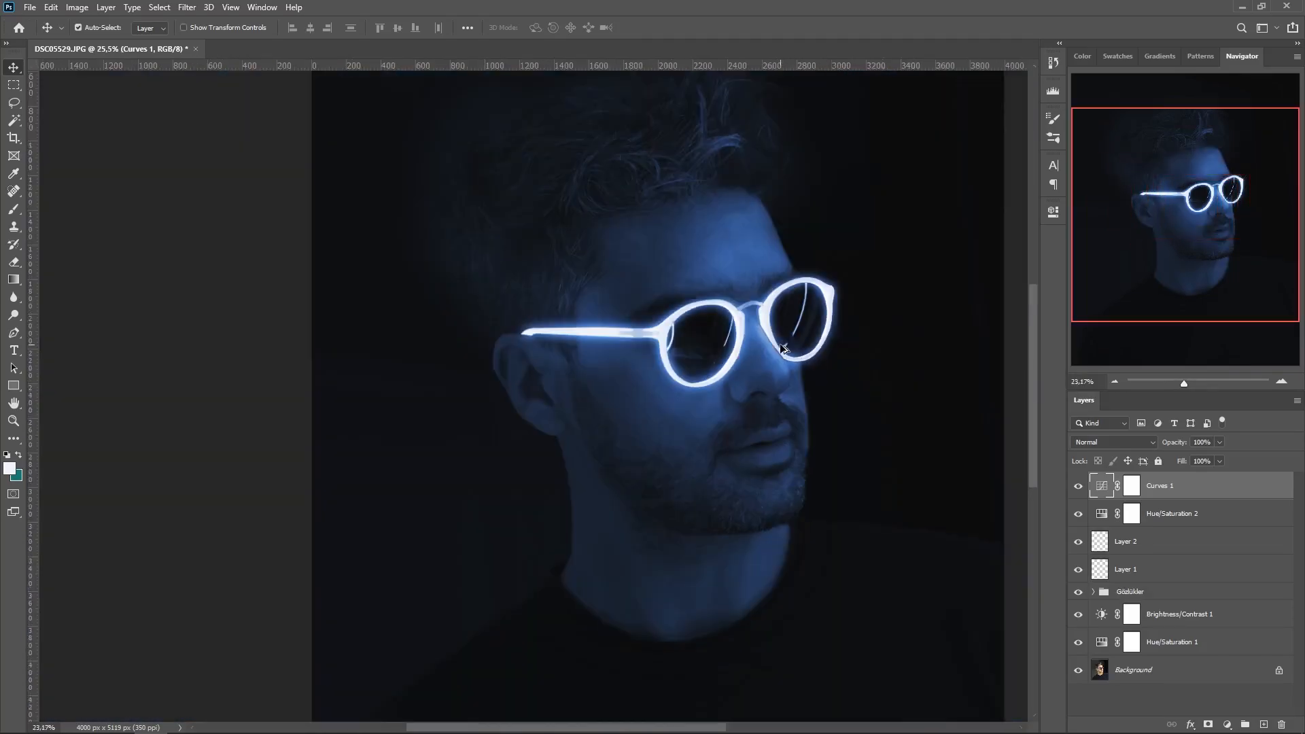
{"action": "scroll", "coordinate": [780, 344], "scroll_direction": "down", "scroll_amount": 3}
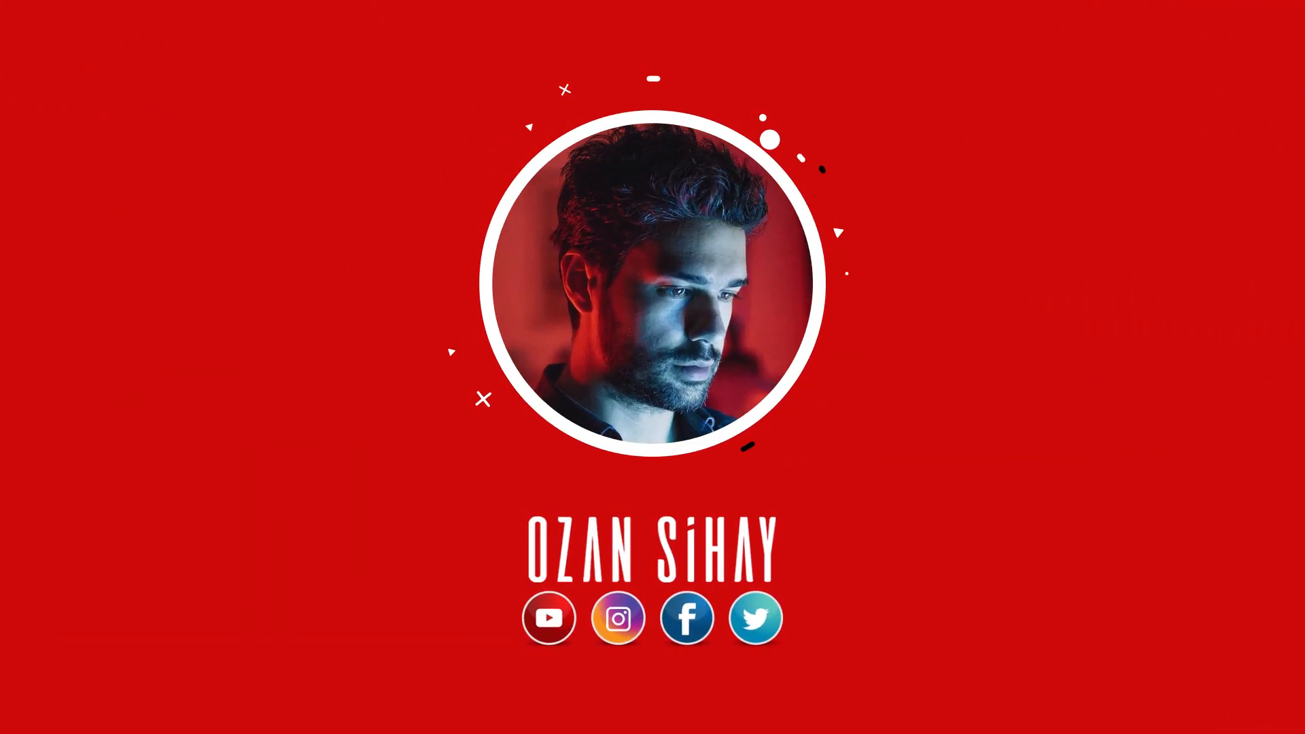